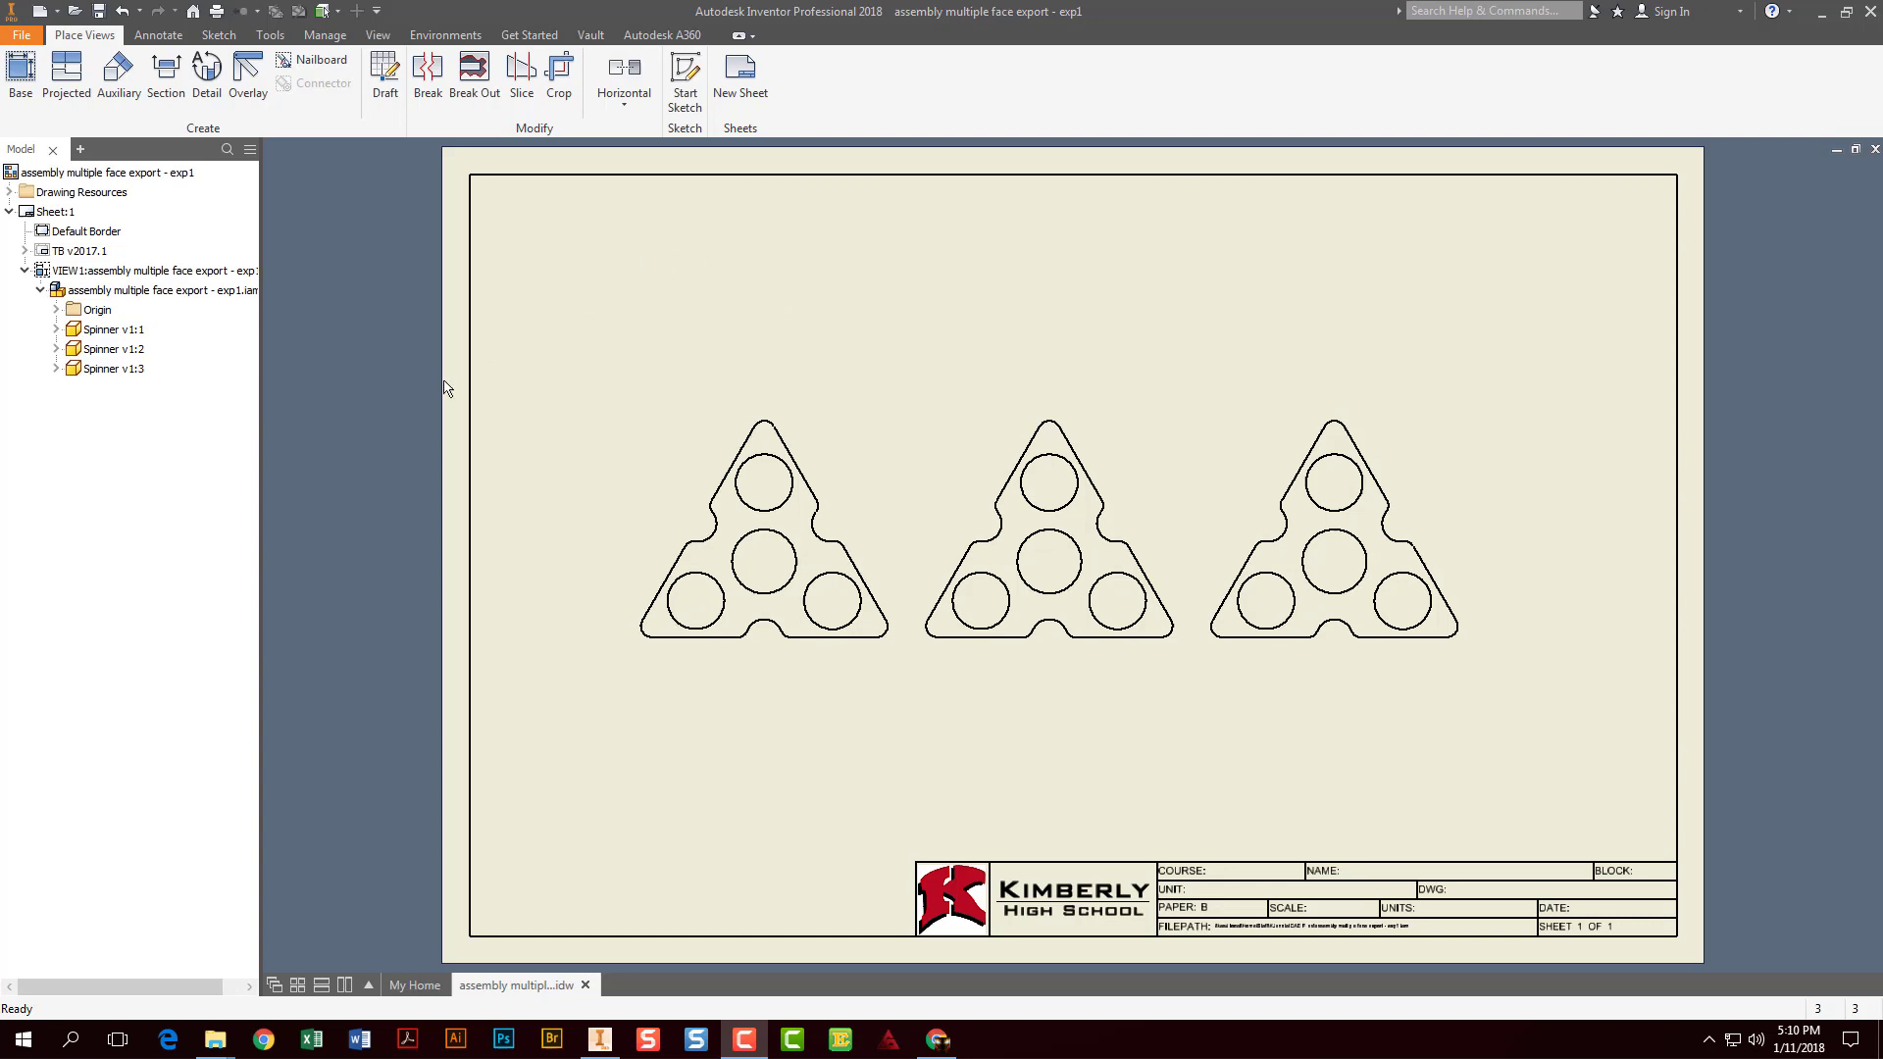
# Start a sketch on the sheet and place the text 'Best Spinners Ever!' above the middle spinner
pyautogui.press('s')
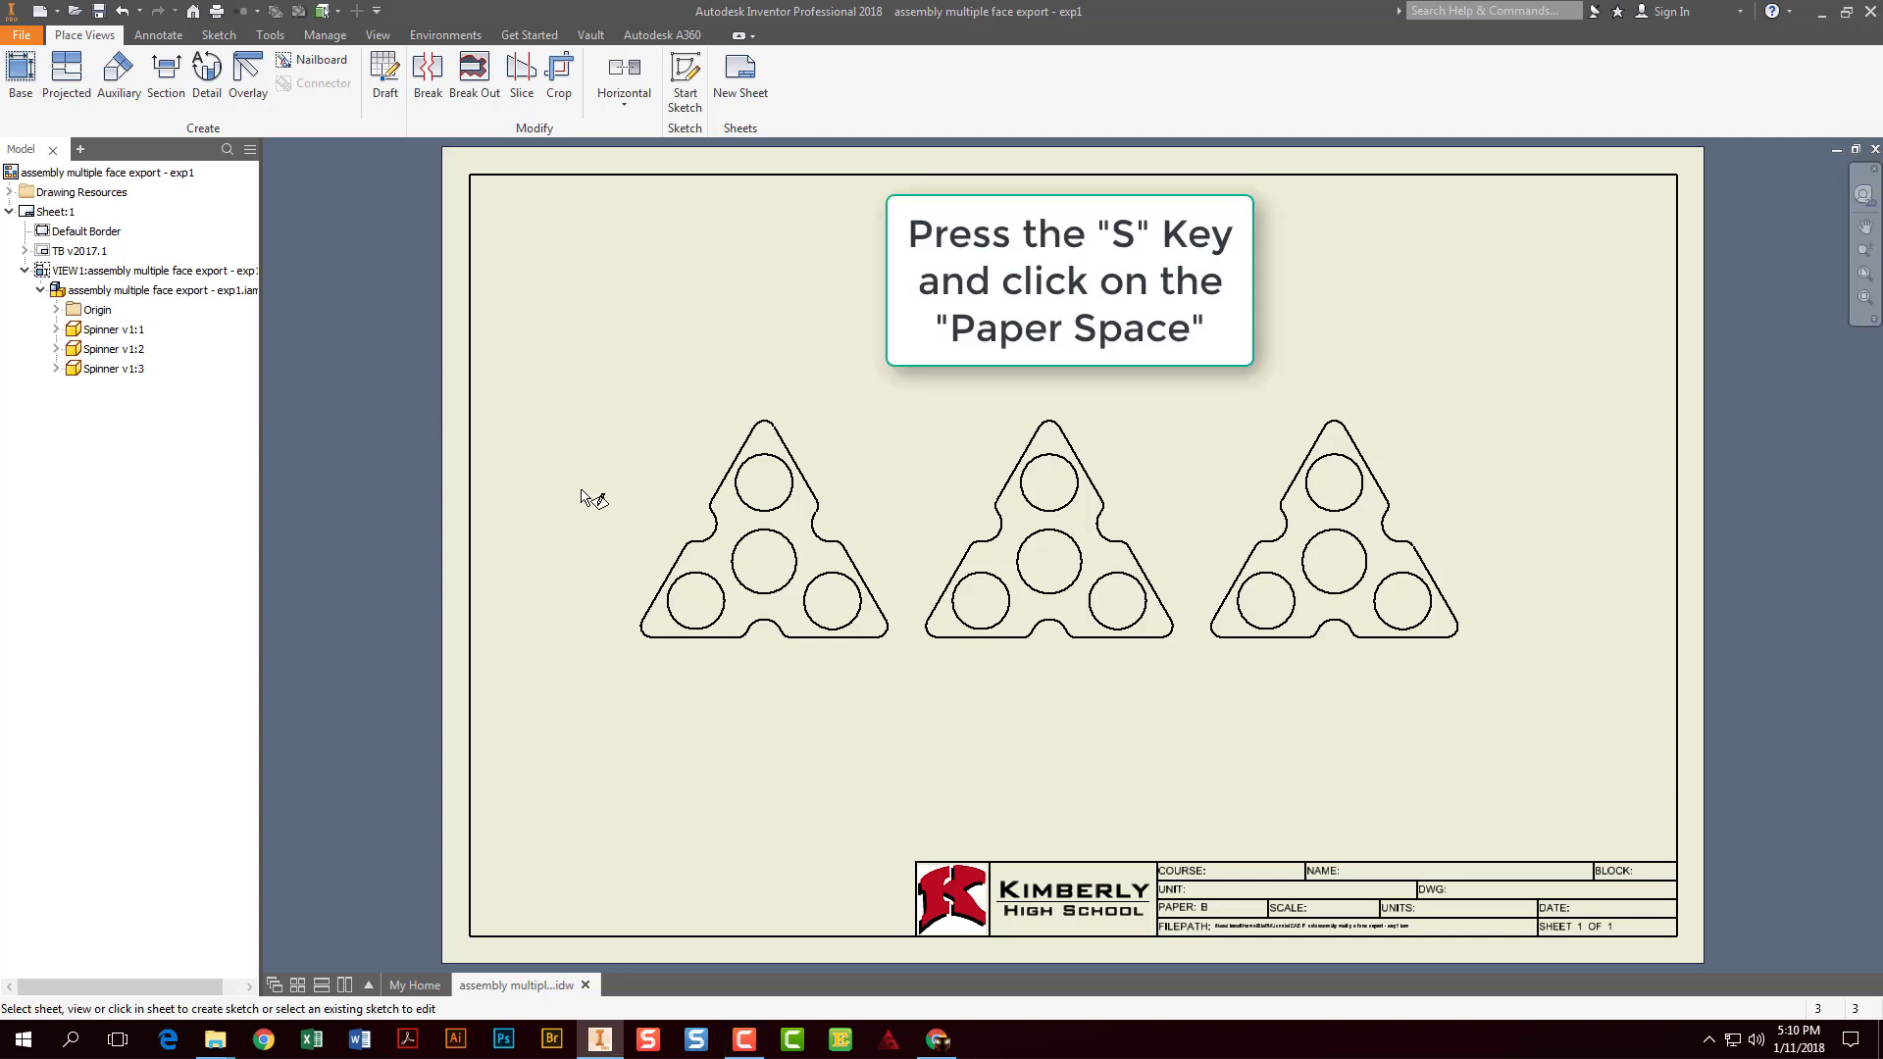
pyautogui.click(596, 458)
pyautogui.scroll(-8, 595, 451)
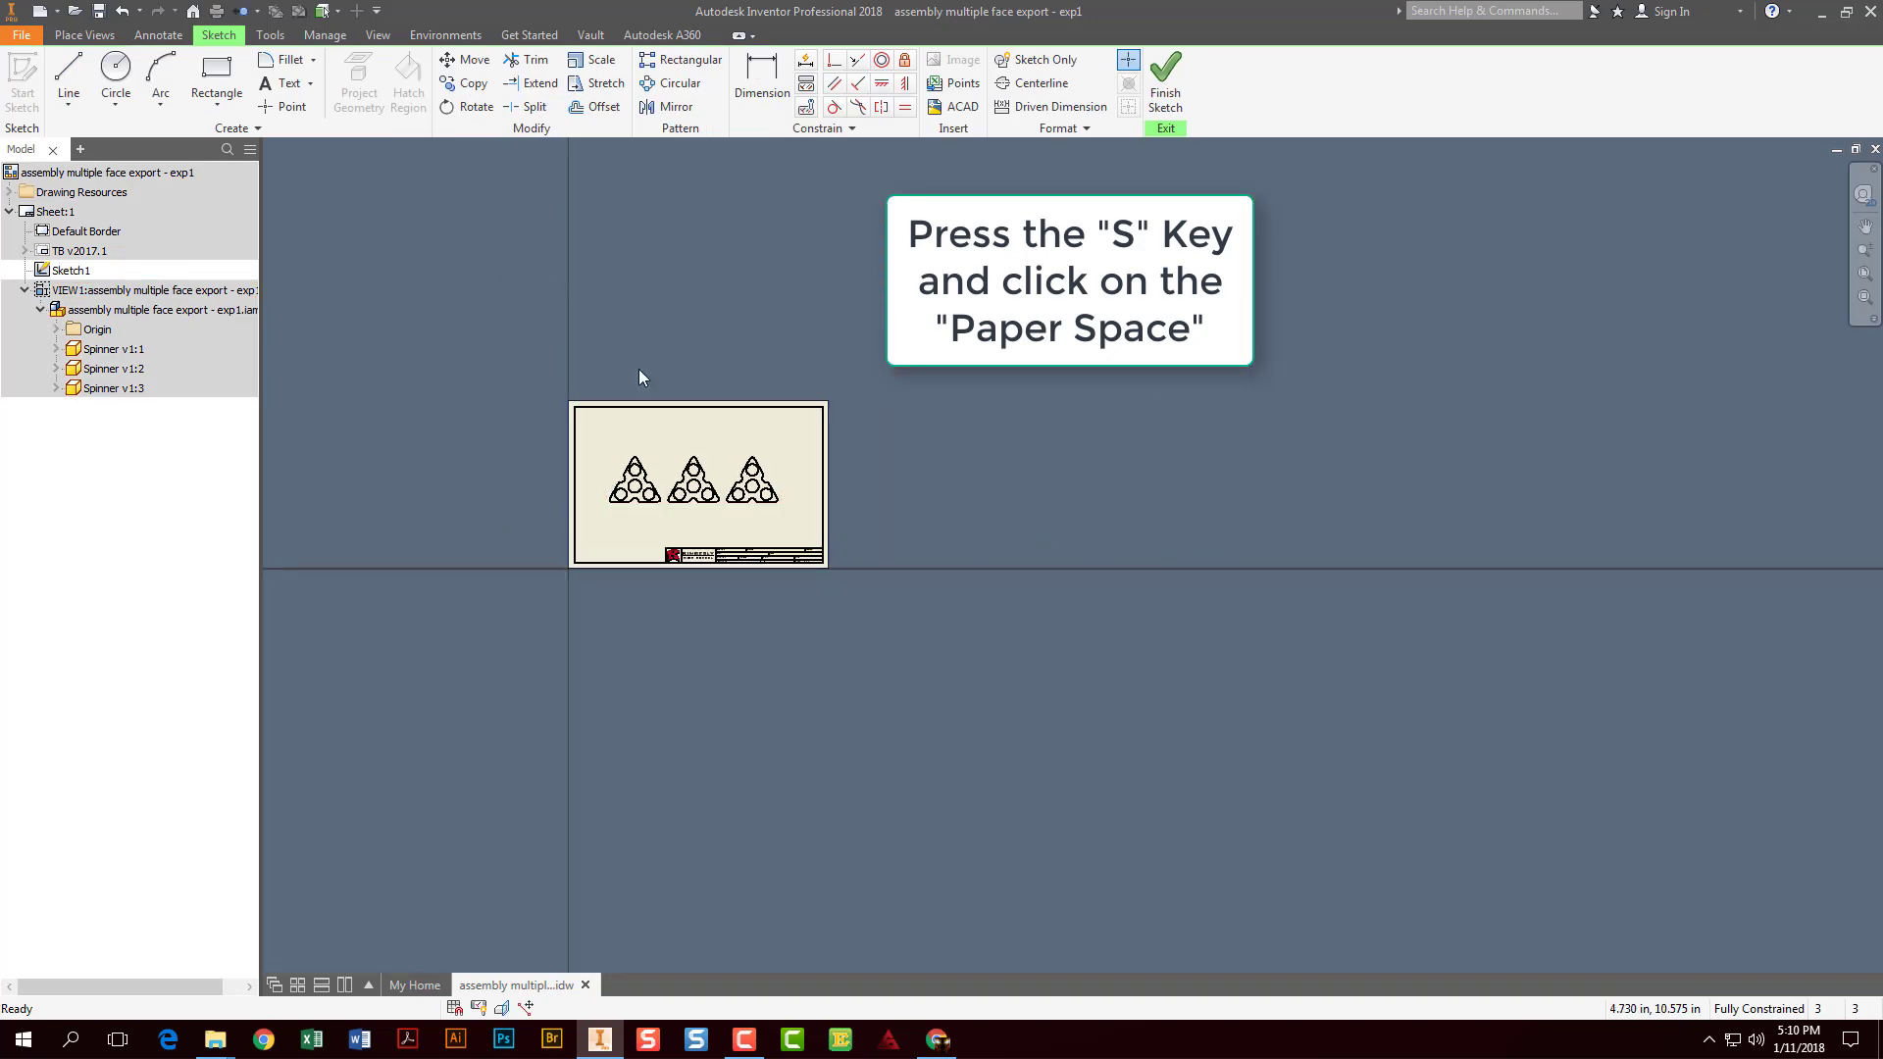
pyautogui.press('Home')
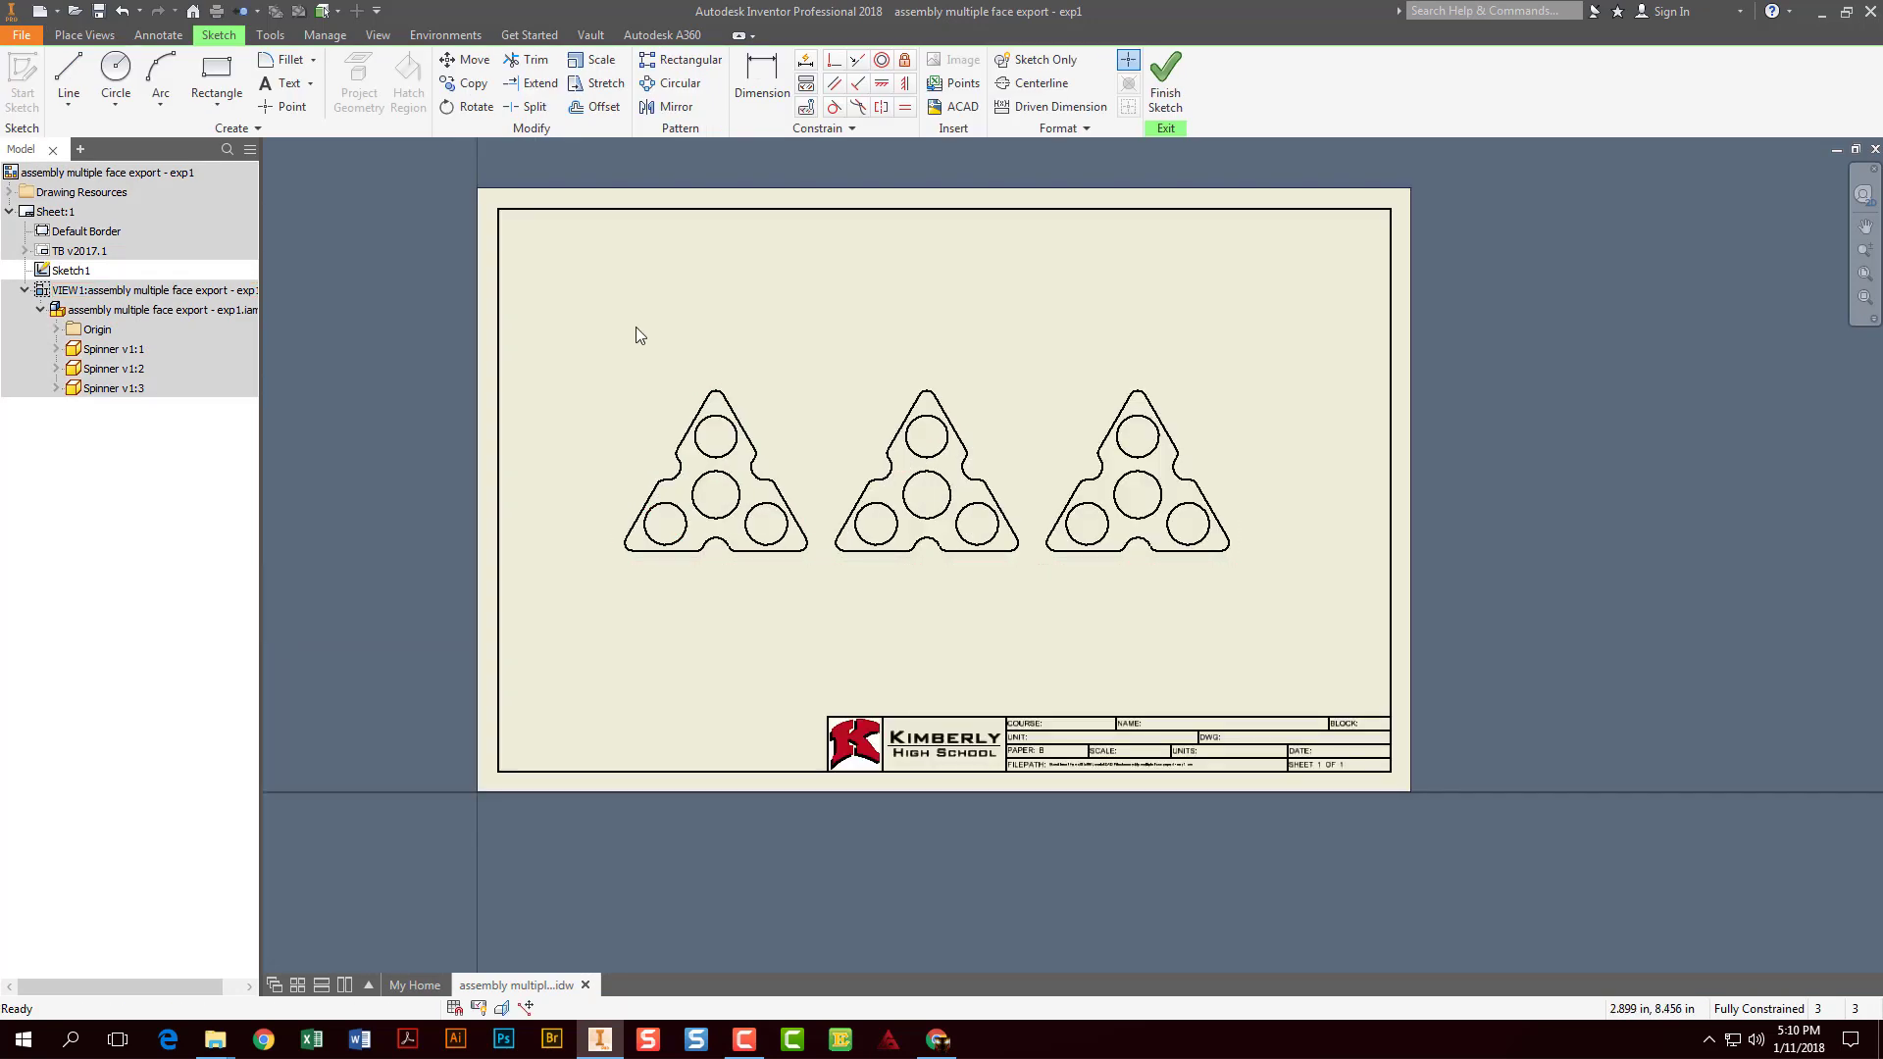
pyautogui.click(283, 89)
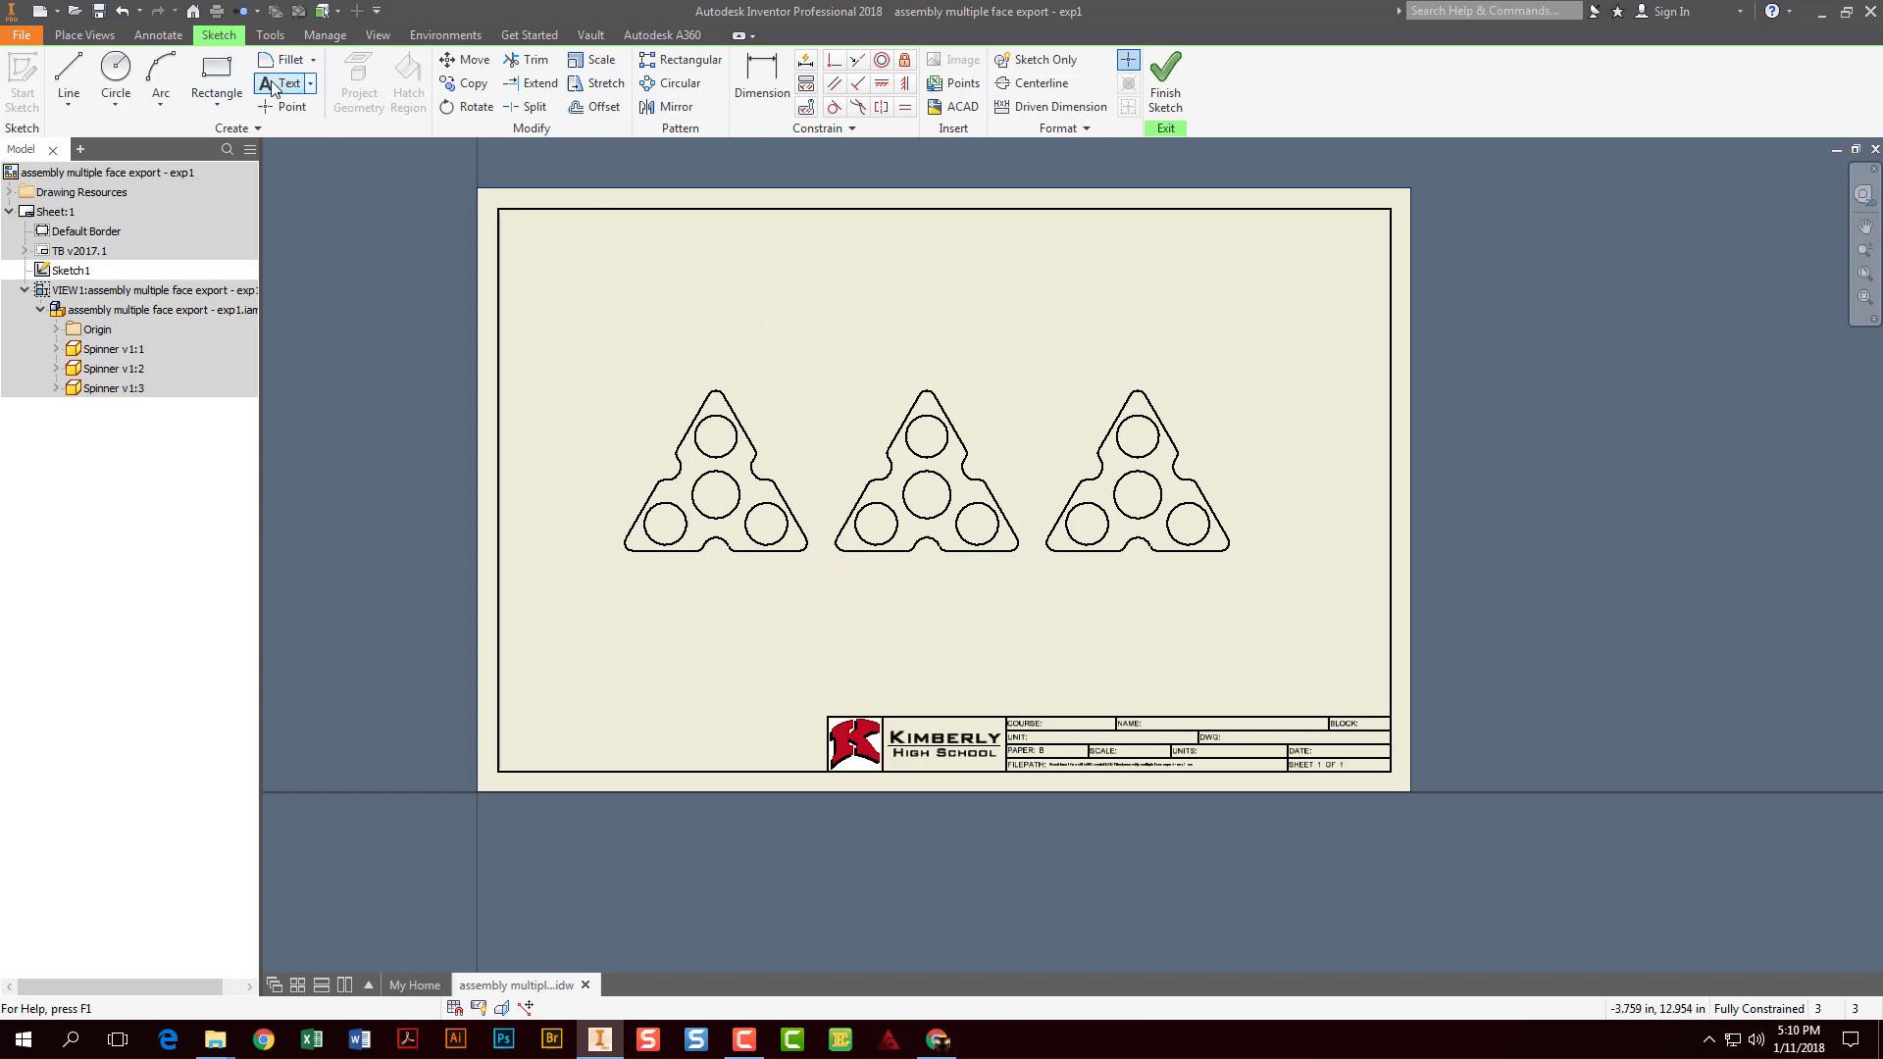
pyautogui.click(841, 323)
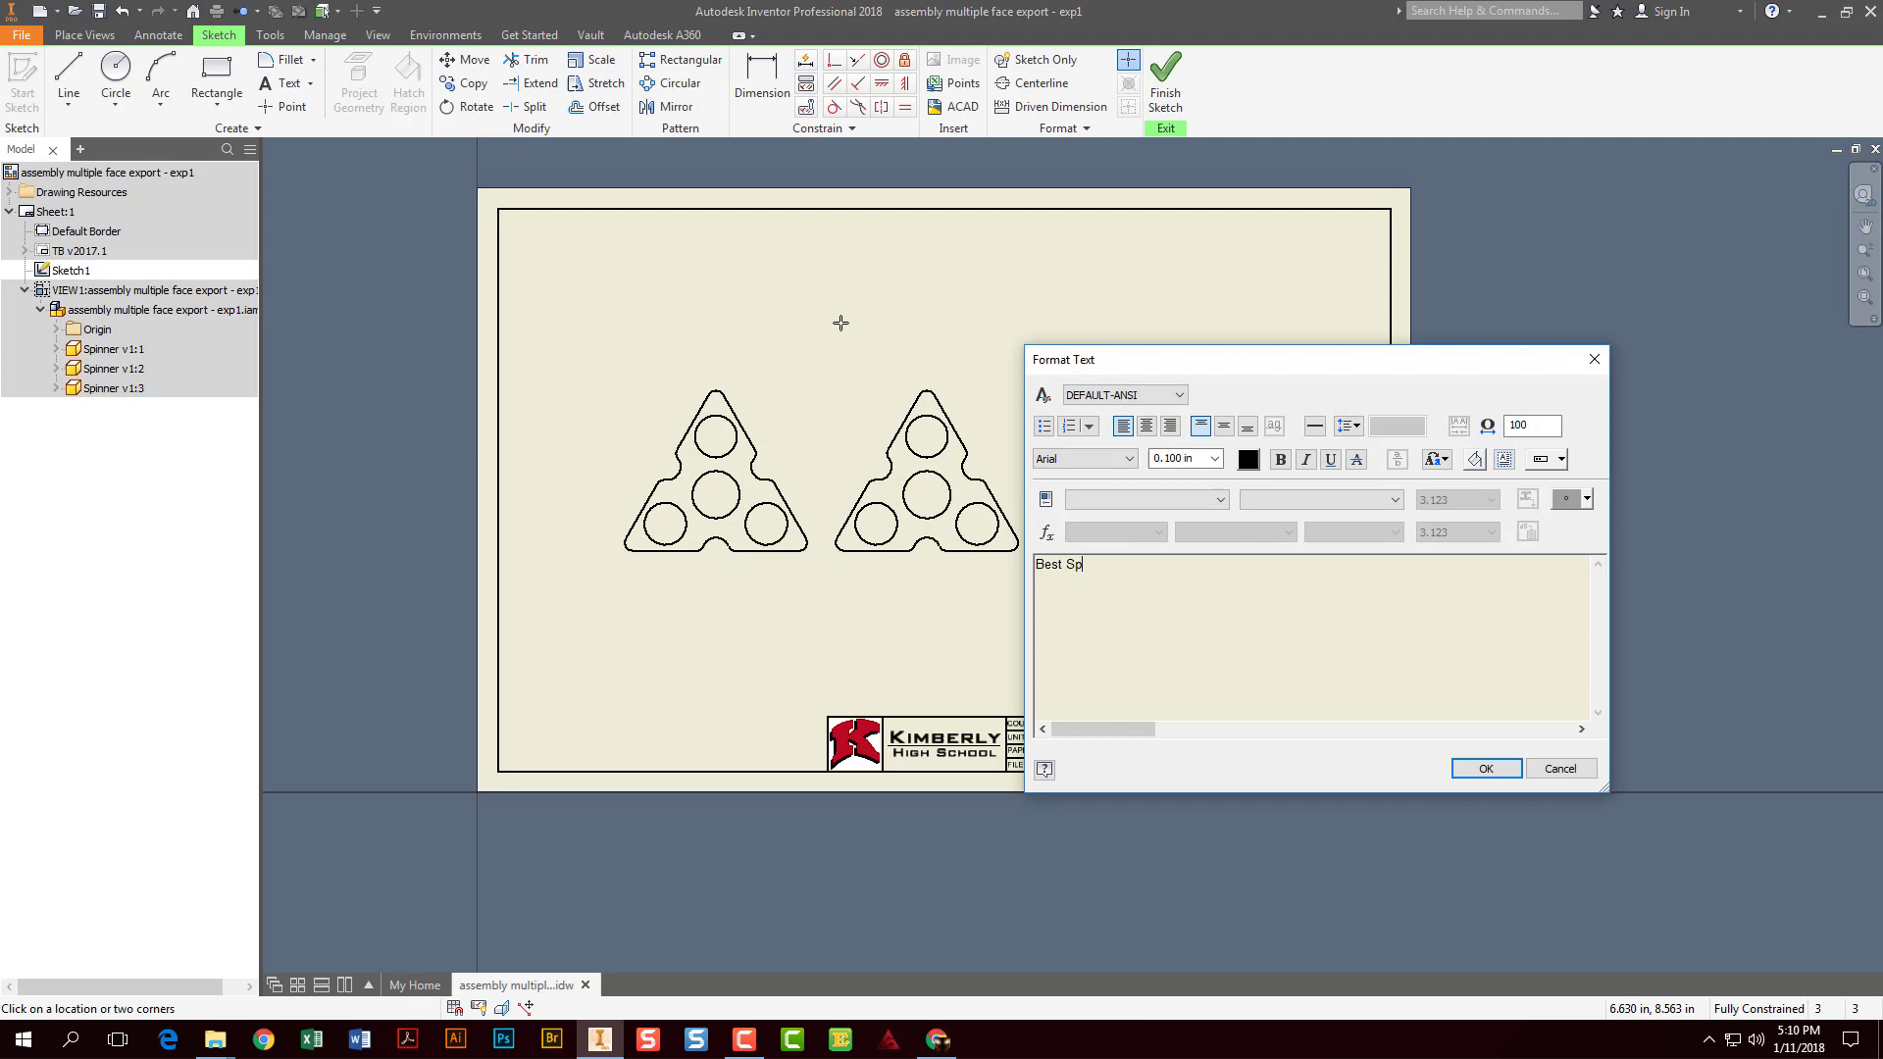
pyautogui.write('Best Spinners Ever!')
pyautogui.click(1468, 771)
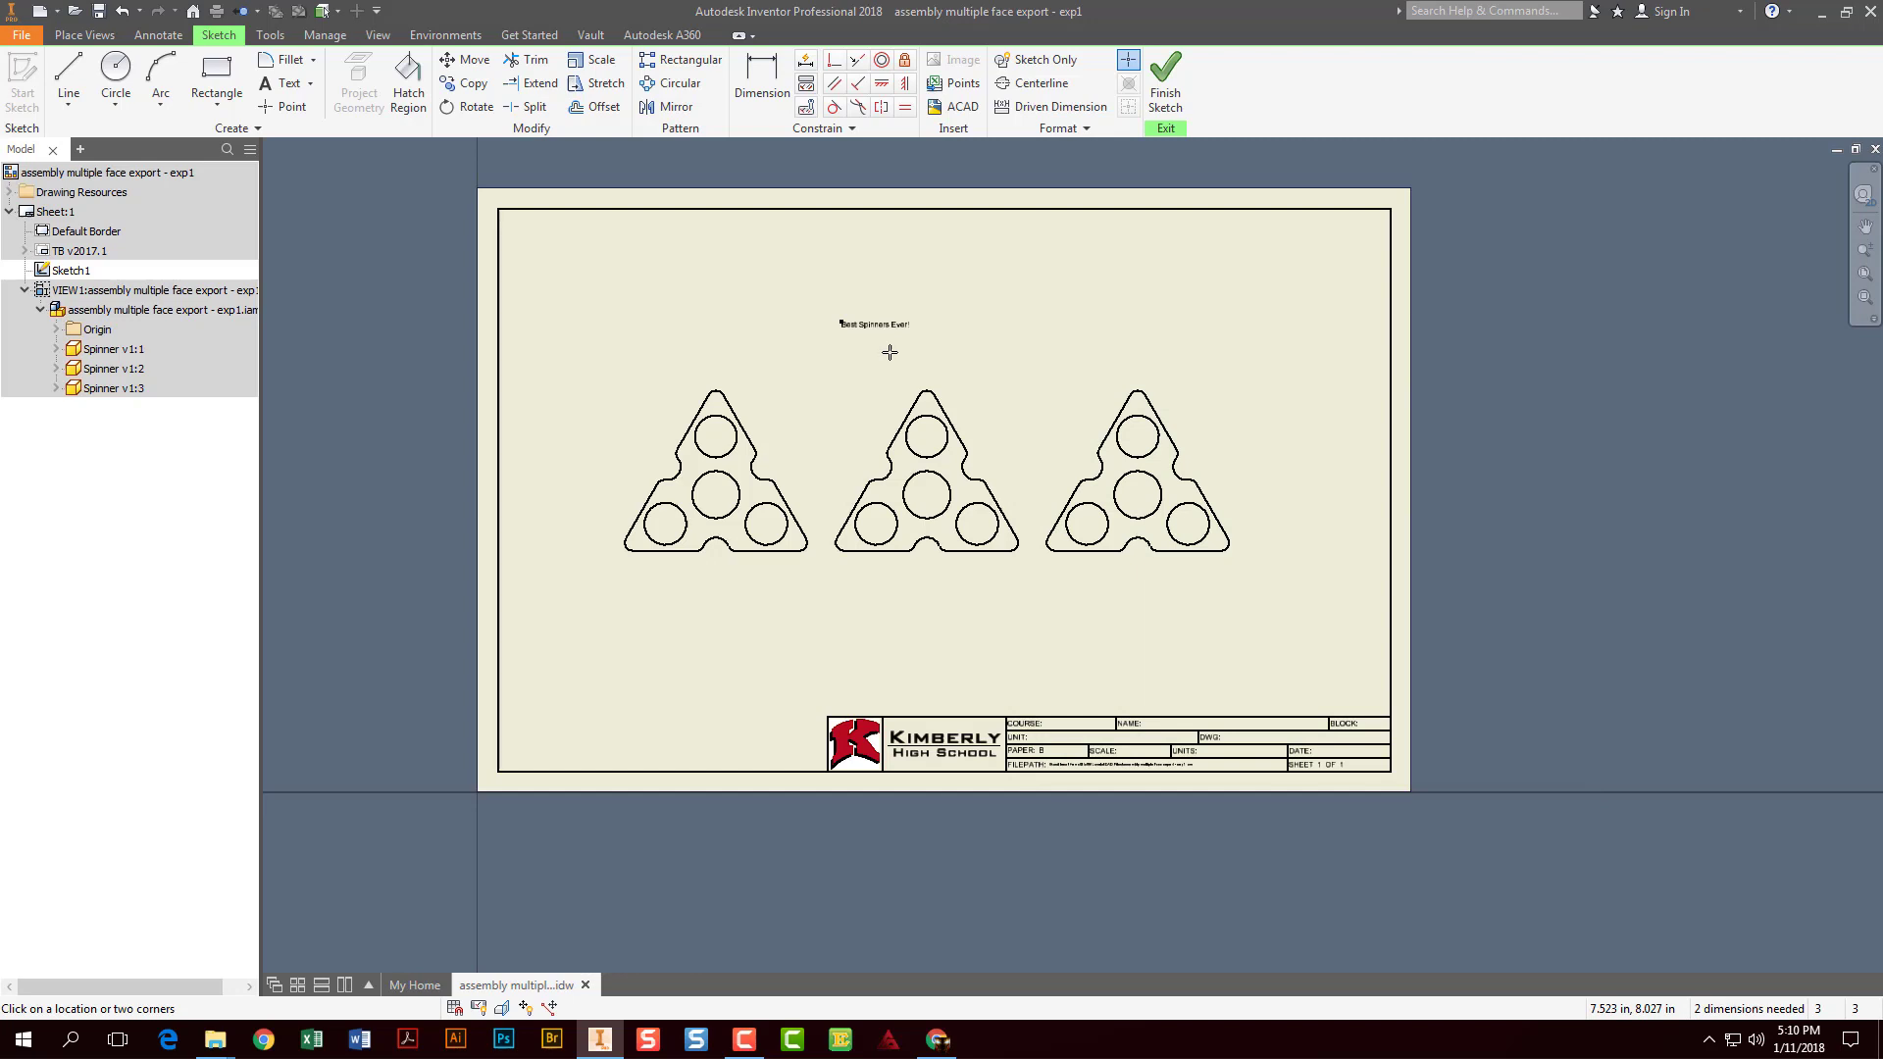
# Reformat the title text to 0.500 in size and bold
pyautogui.scroll(-2, 890, 351)
pyautogui.scroll(6, 890, 351)
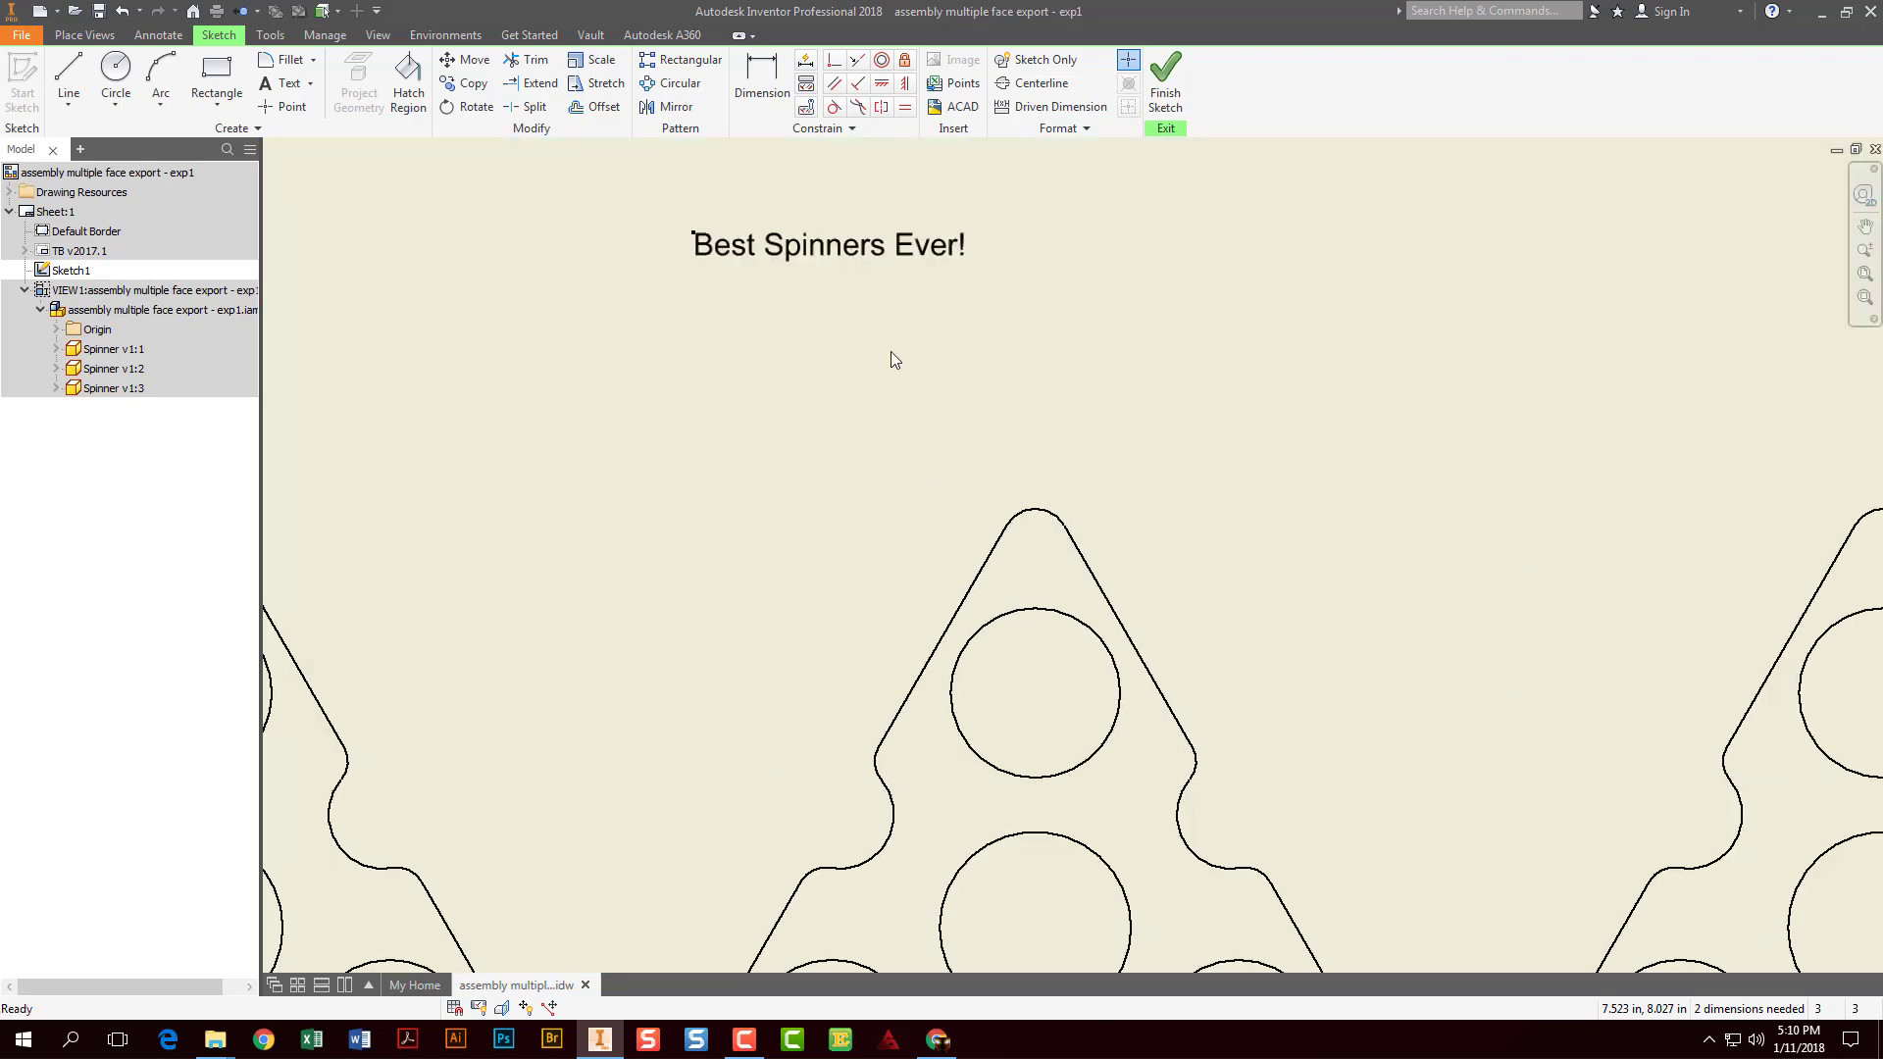
pyautogui.doubleClick(849, 253)
pyautogui.moveTo(1182, 564); pyautogui.dragTo(962, 547)
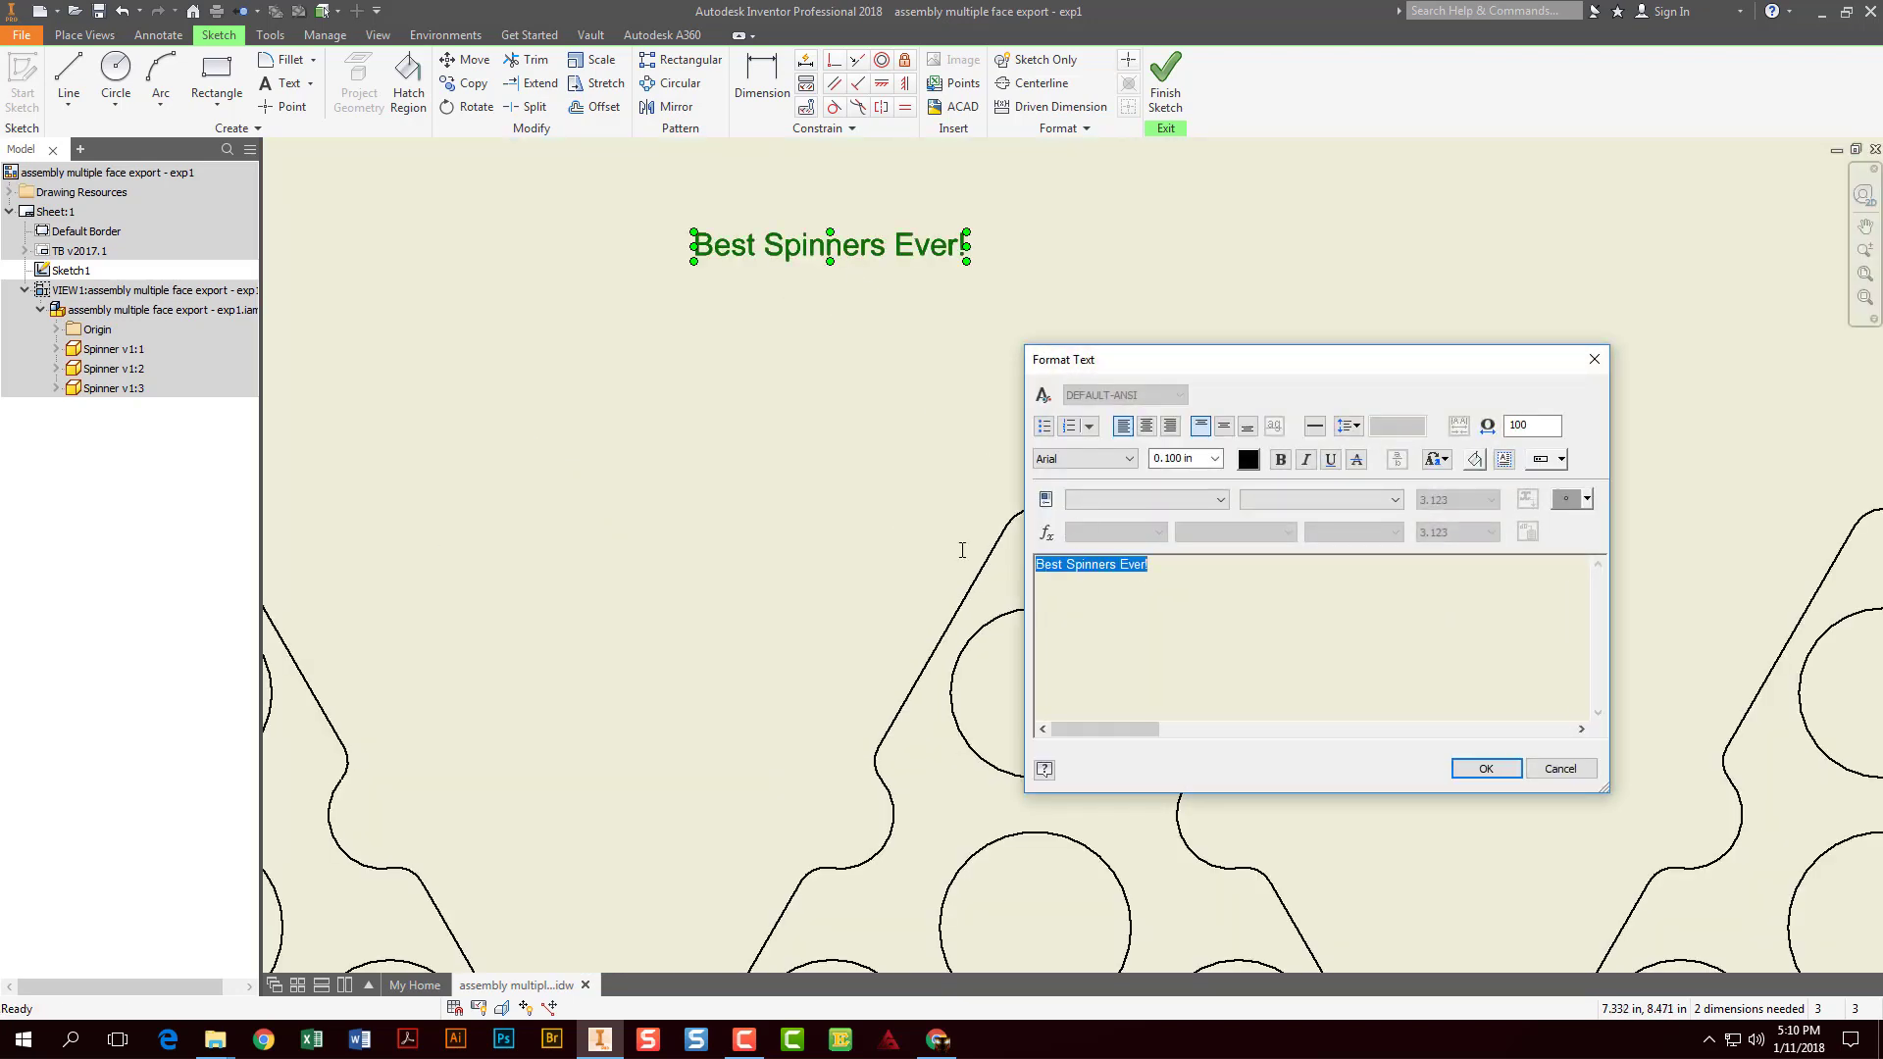
pyautogui.click(1216, 461)
pyautogui.click(1189, 473)
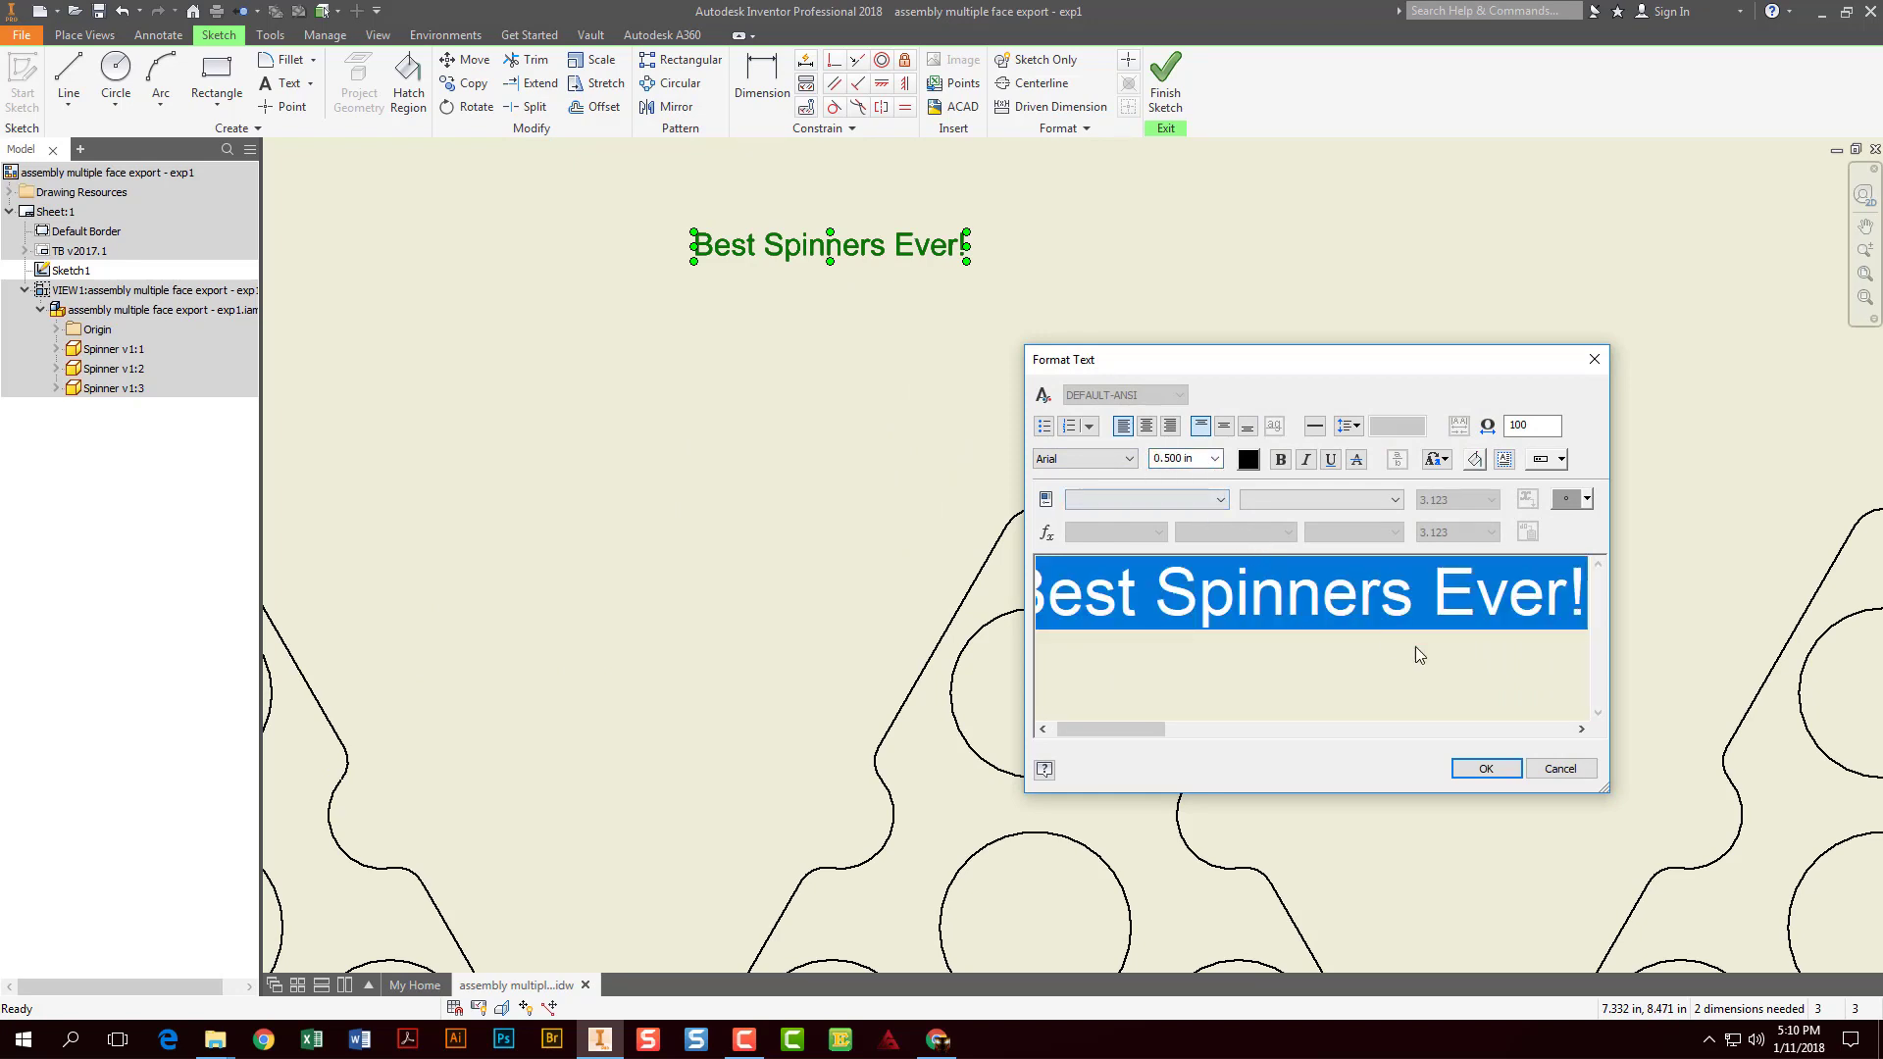
pyautogui.click(1280, 459)
pyautogui.click(1485, 768)
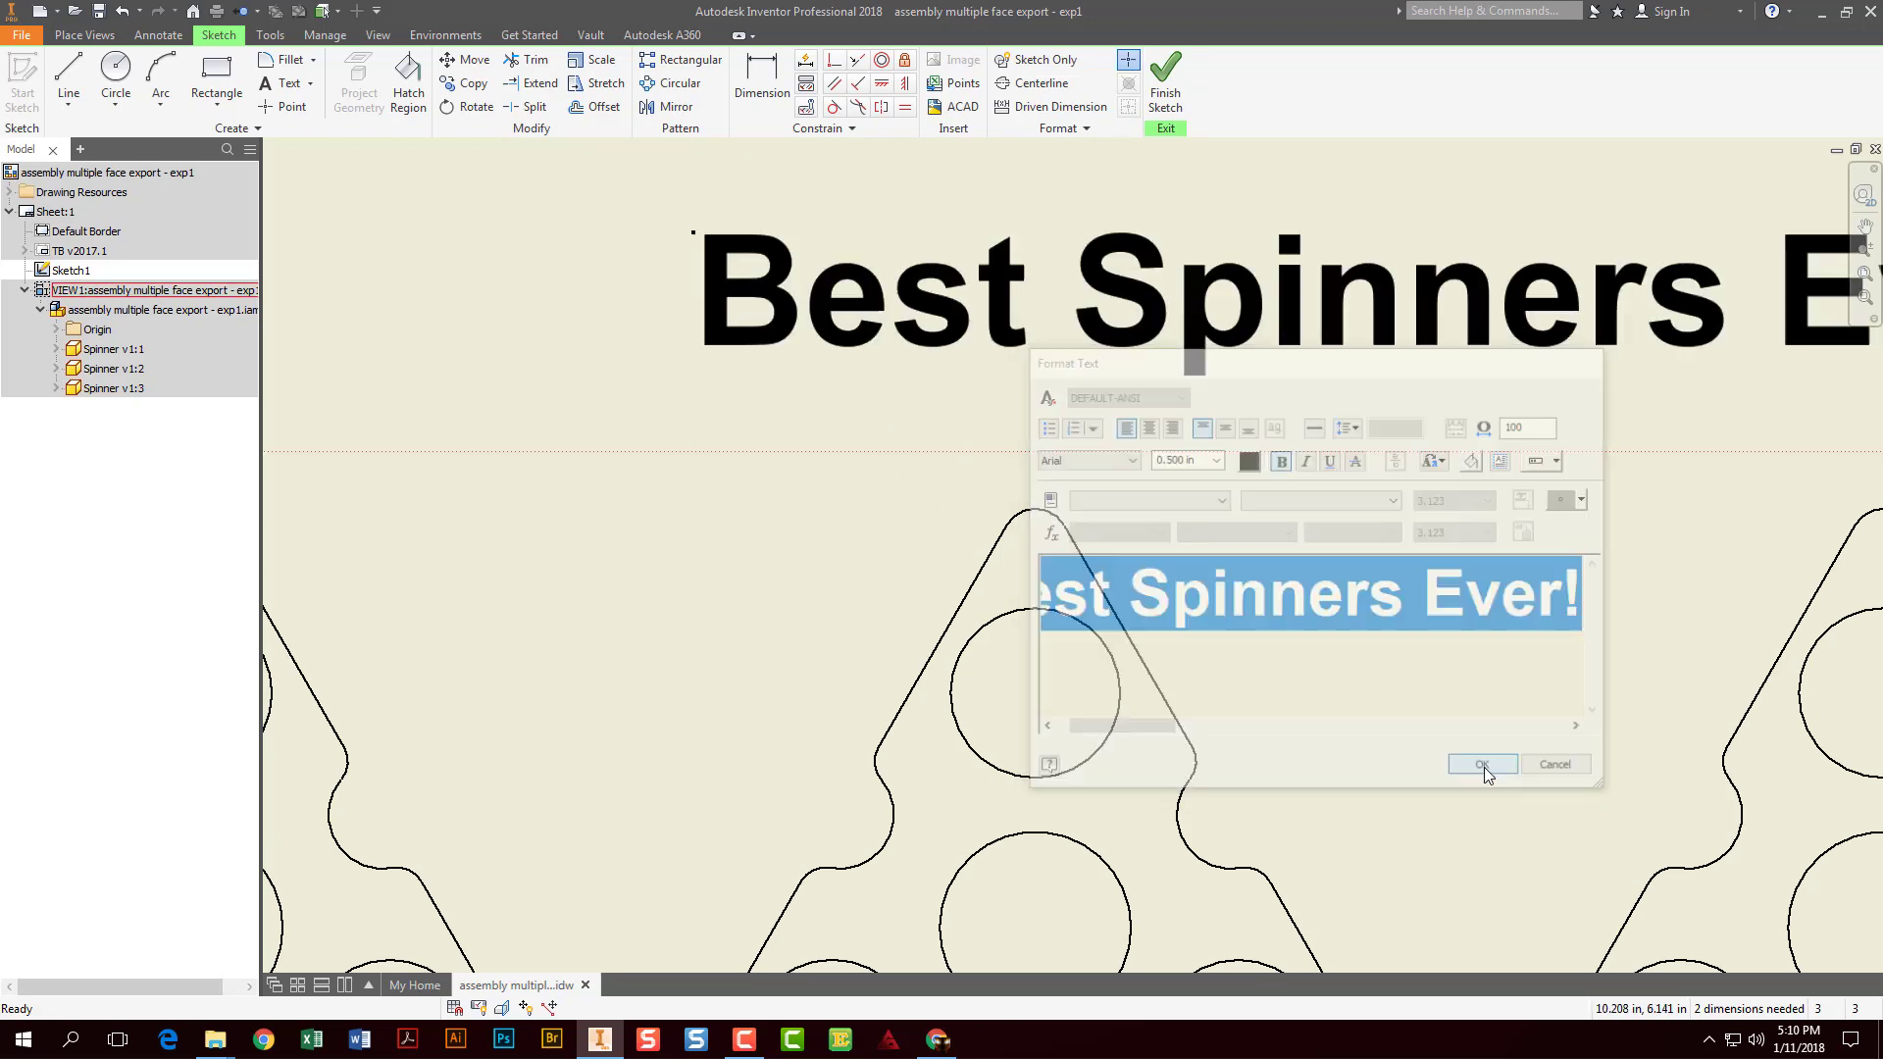
# Move the title above the spinners, finish the sketch, and nudge the title to centre it
pyautogui.scroll(-6, 1406, 708)
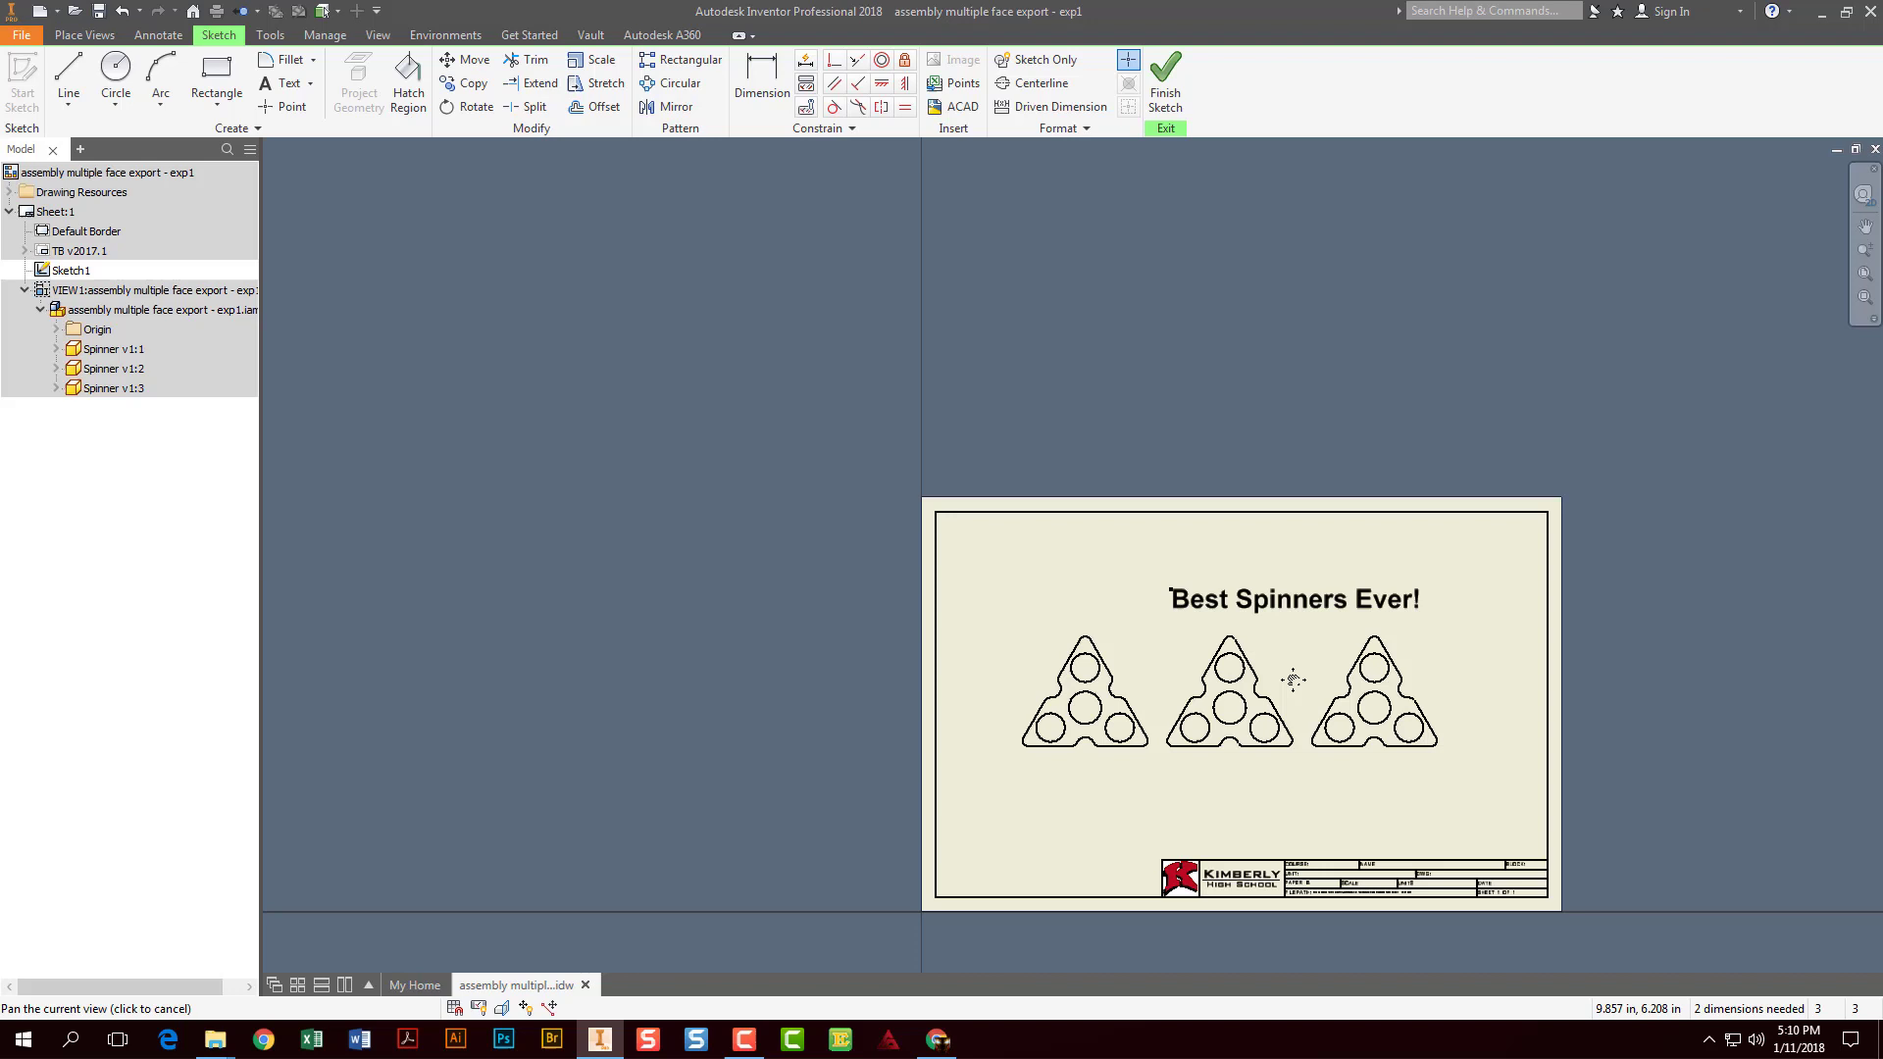
pyautogui.moveTo(1258, 615)
pyautogui.mouseDown()
pyautogui.moveTo(1157, 595)
pyautogui.moveTo(1226, 602)
pyautogui.mouseUp()
pyautogui.scroll(4, 1212, 555)
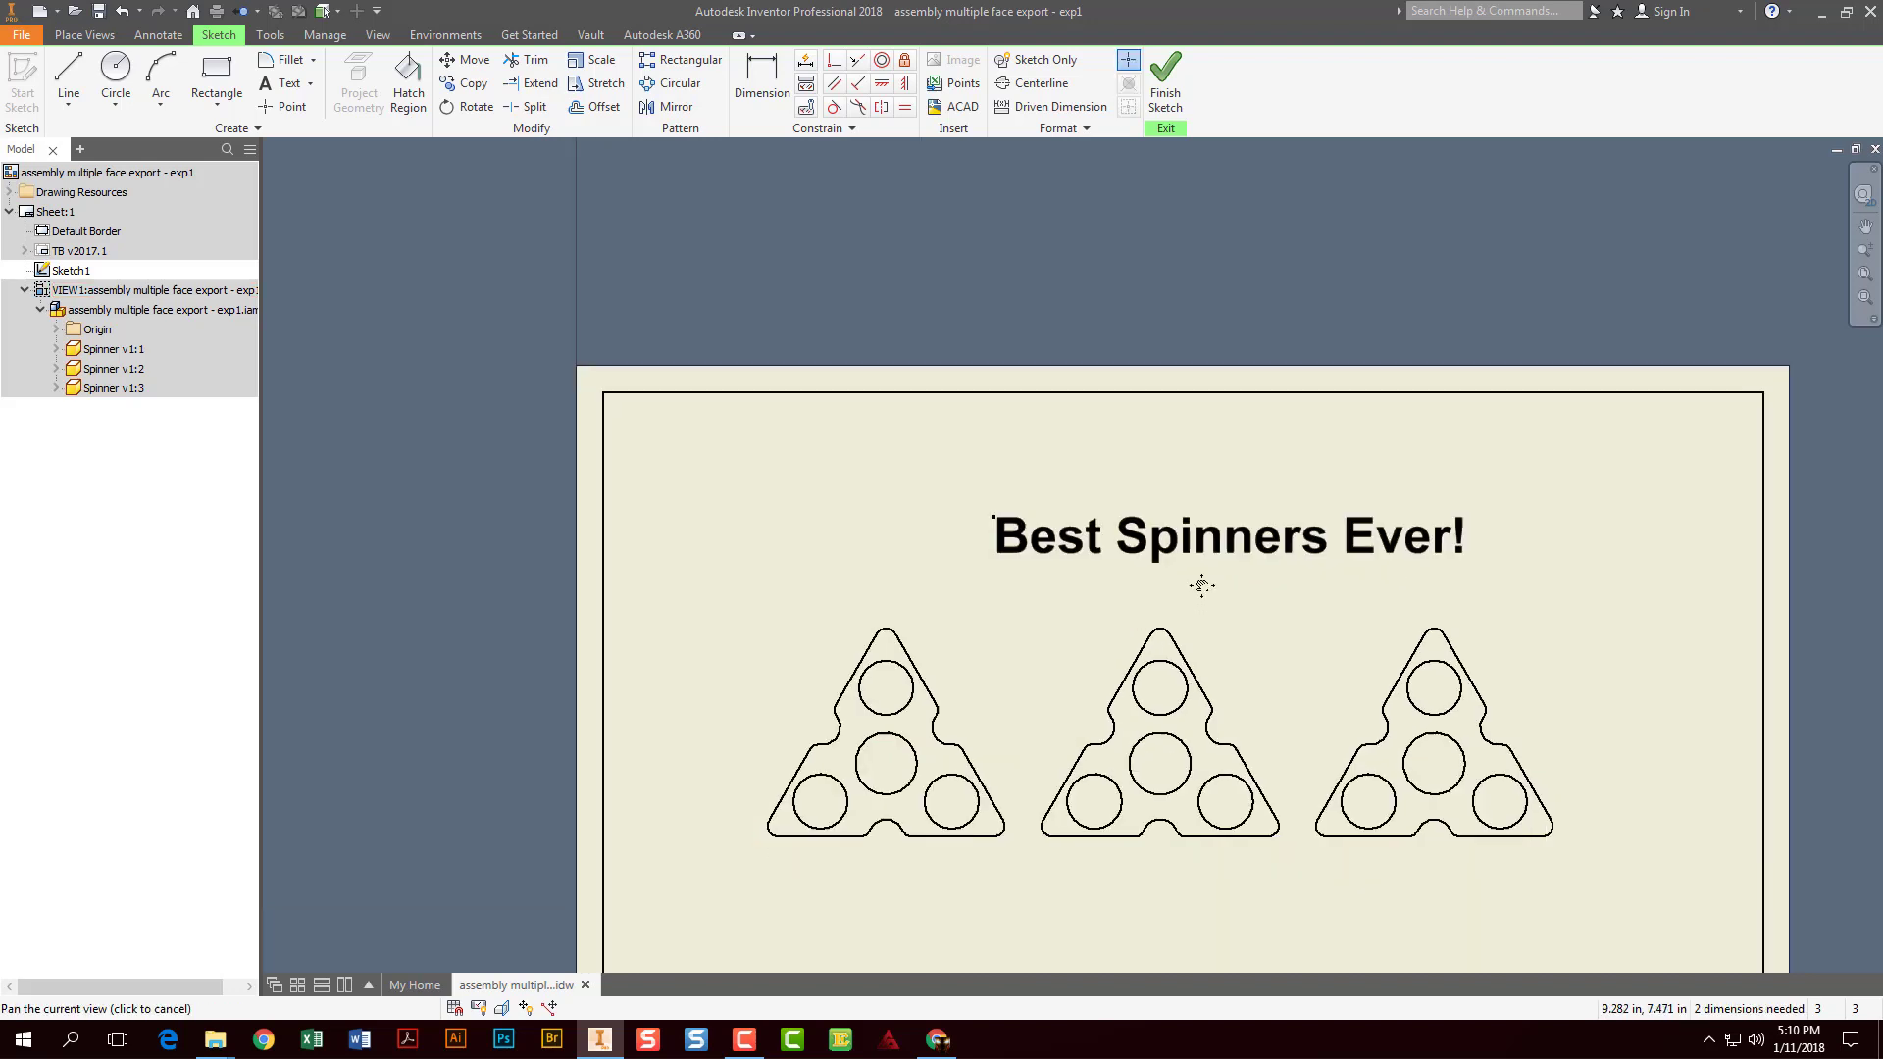
pyautogui.scroll(-3, 1109, 545)
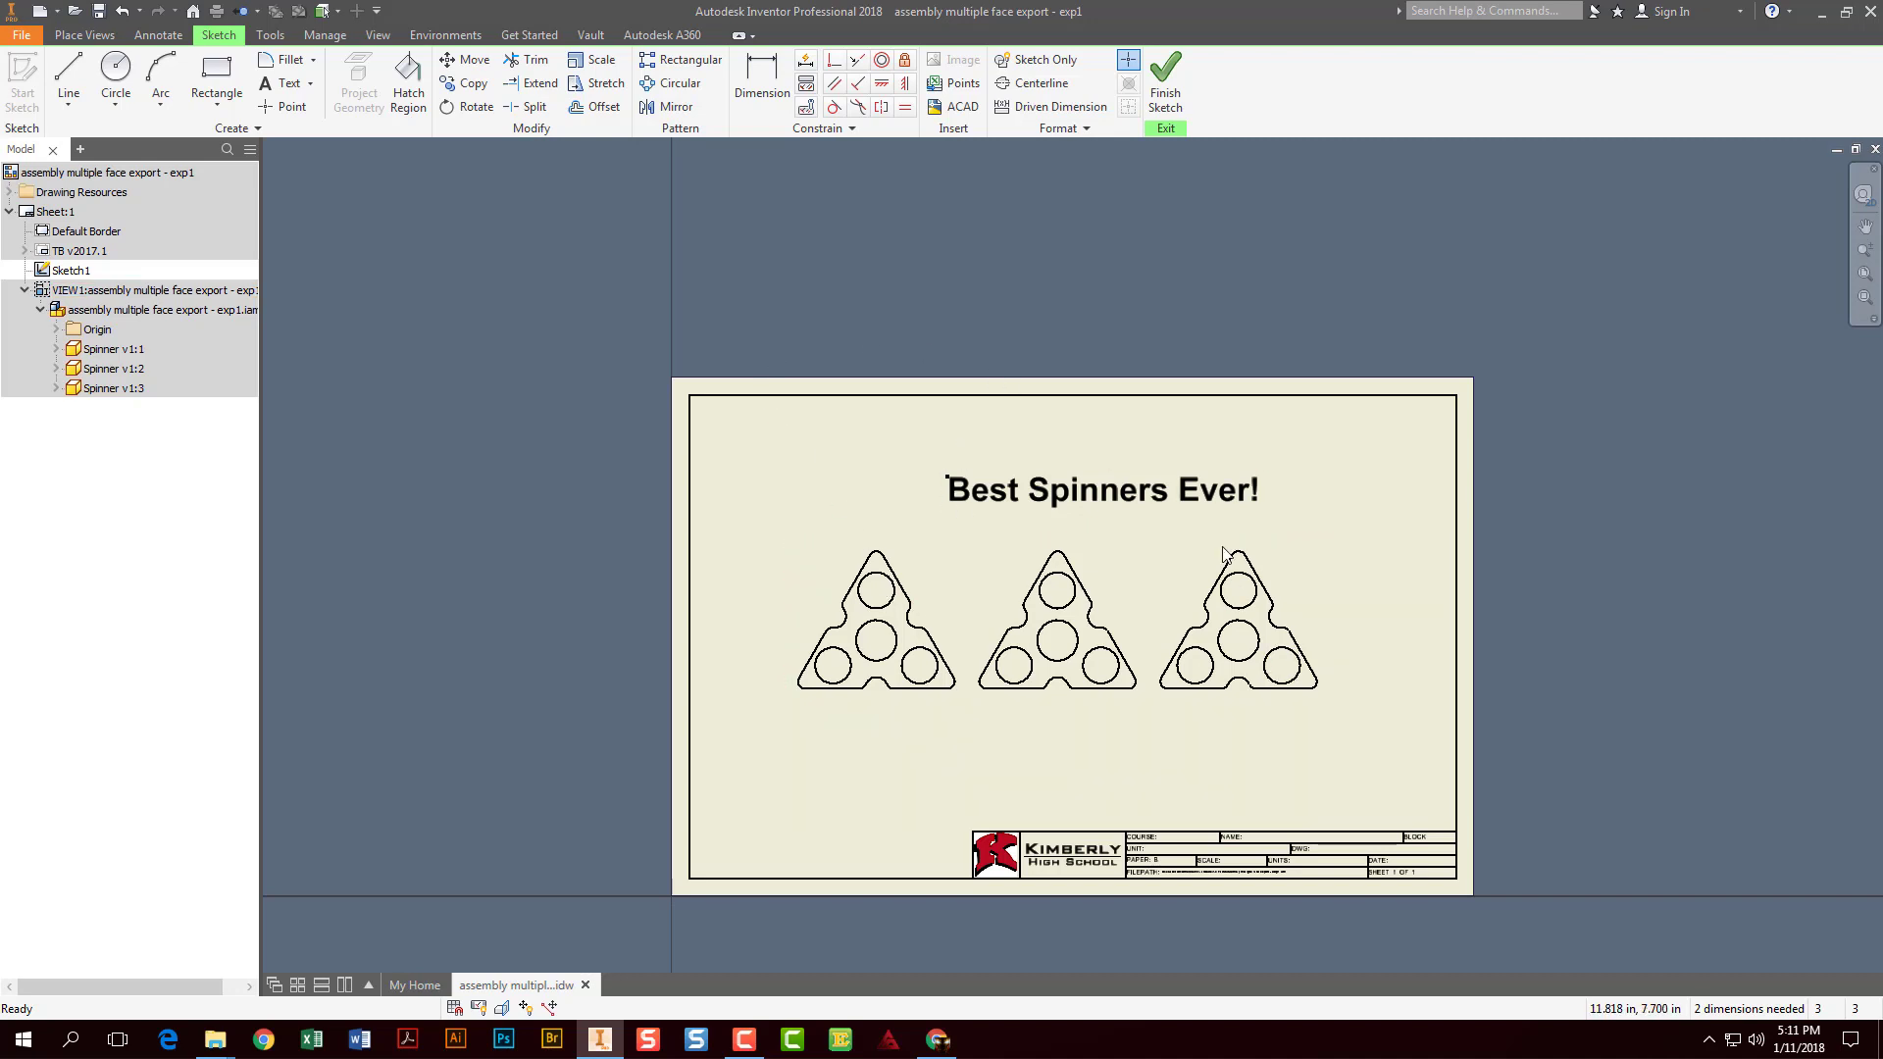
pyautogui.click(1165, 78)
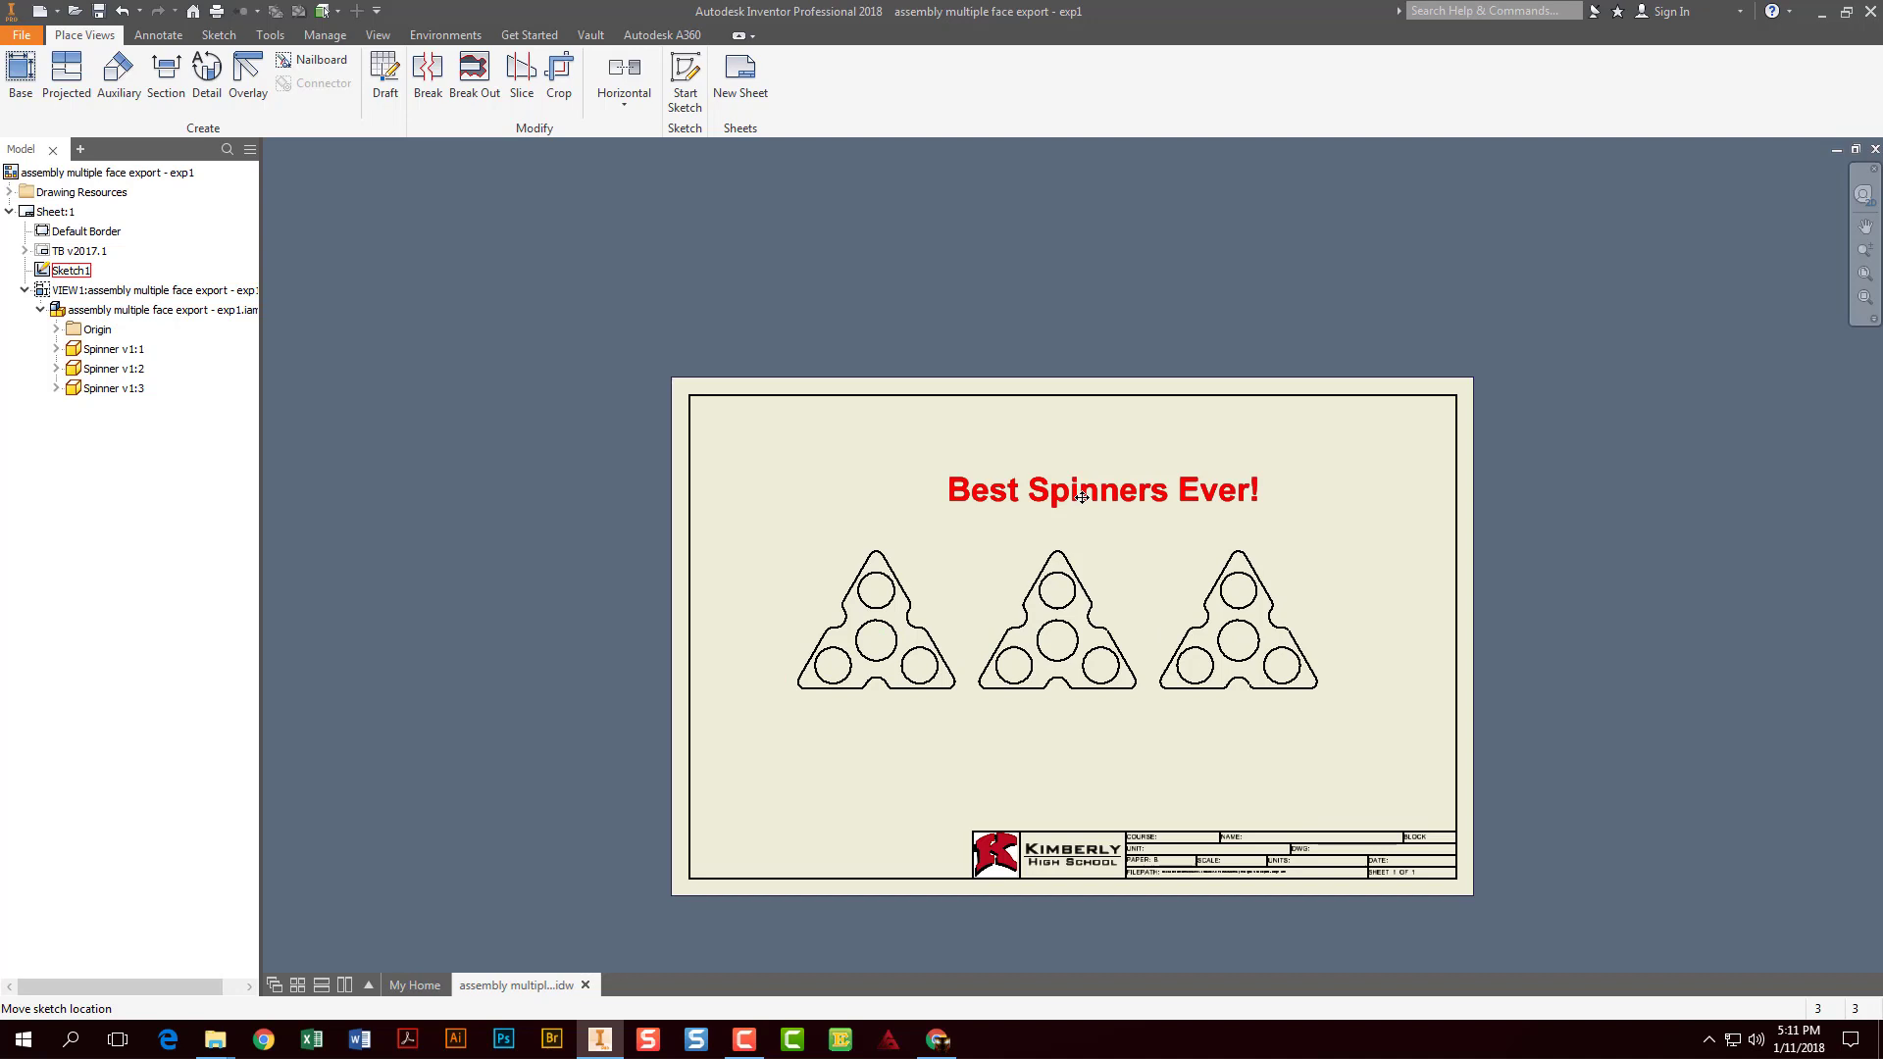
pyautogui.moveTo(922, 504); pyautogui.dragTo(885, 499)
pyautogui.click(598, 461)
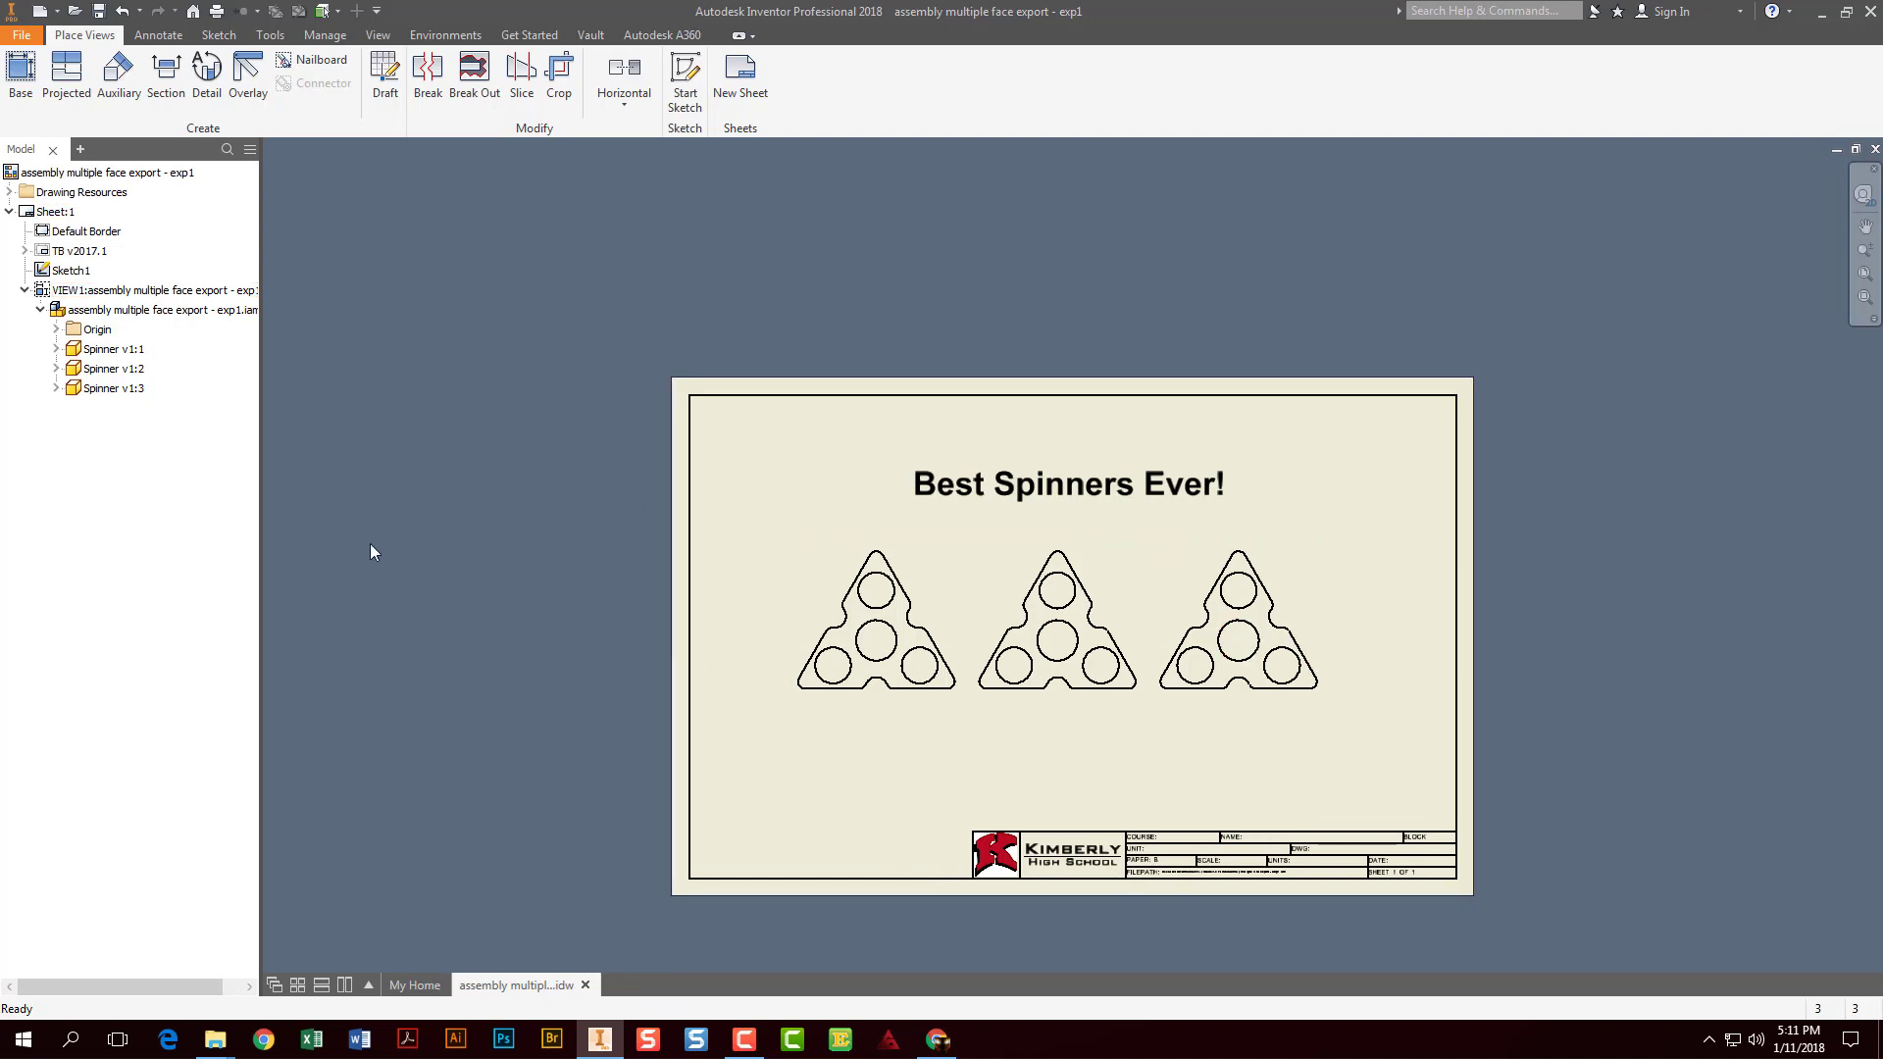
# Delete the Default Border and the TB v2017.1 title block from the sheet
pyautogui.rightClick(95, 236)
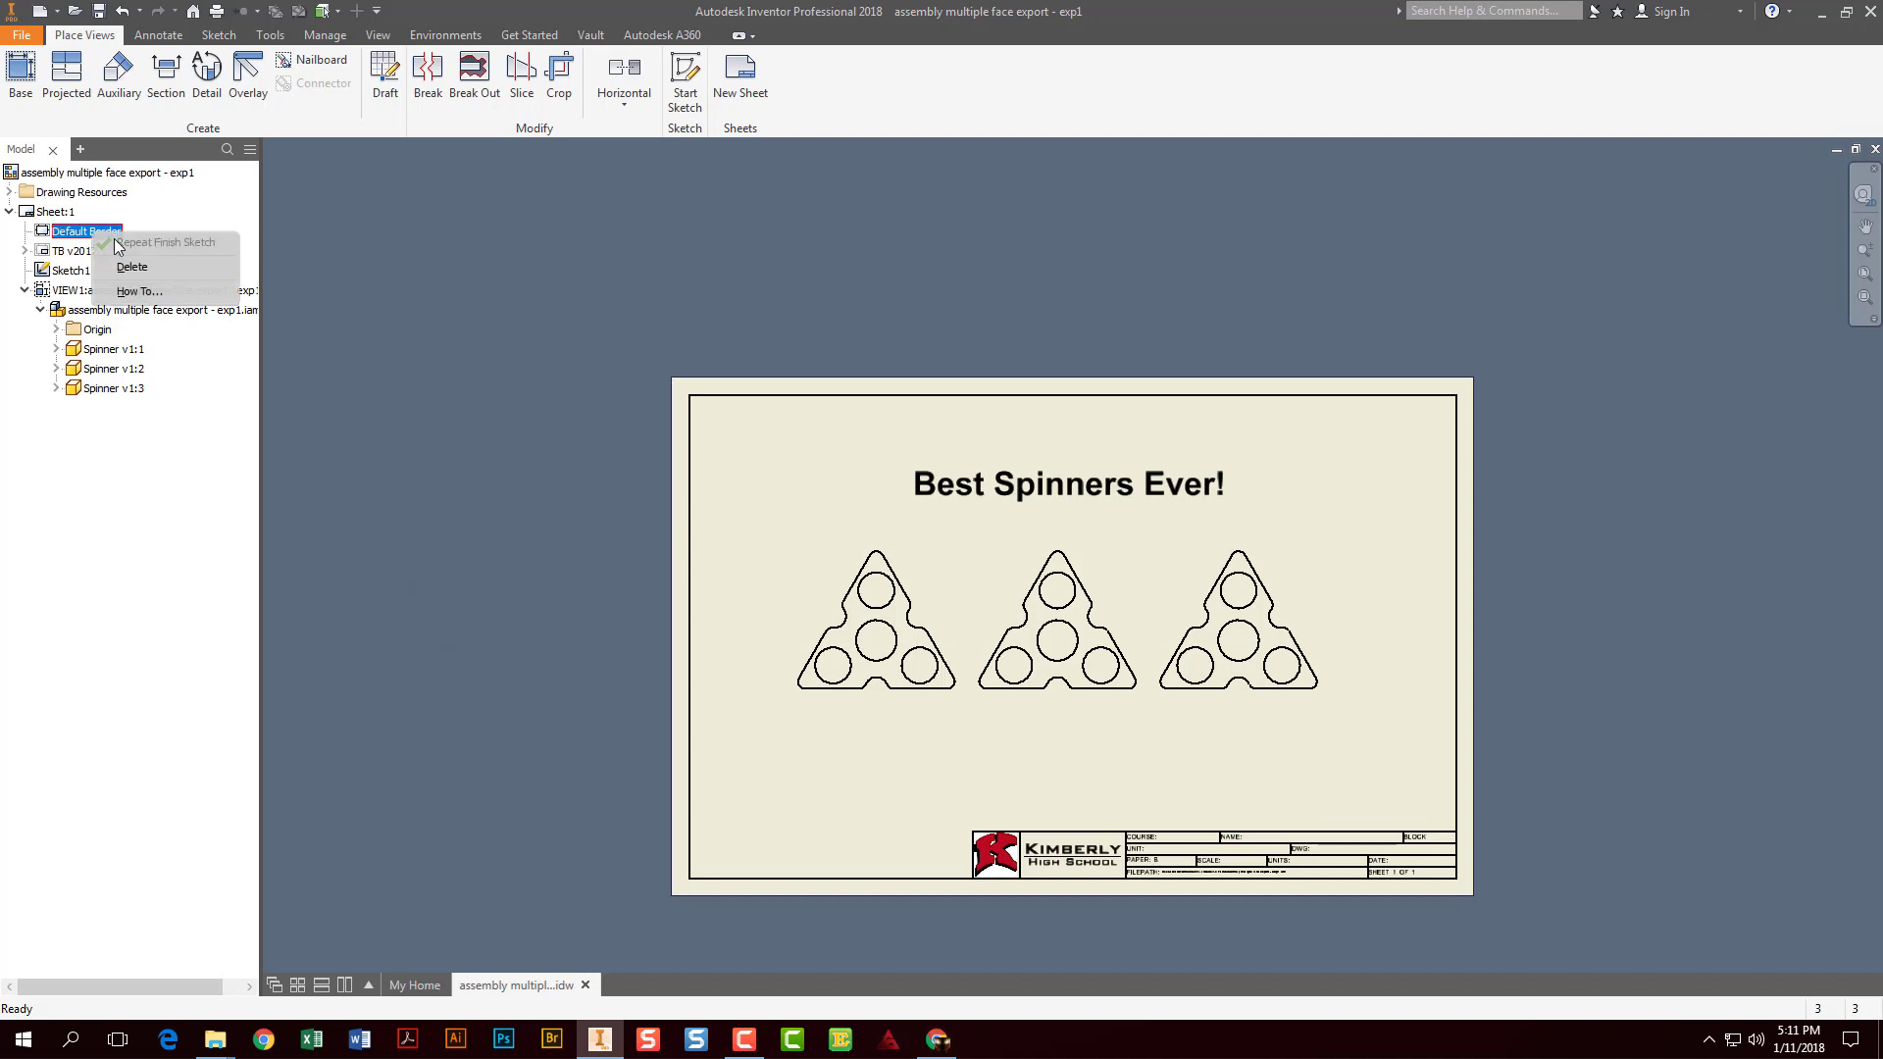
pyautogui.click(132, 269)
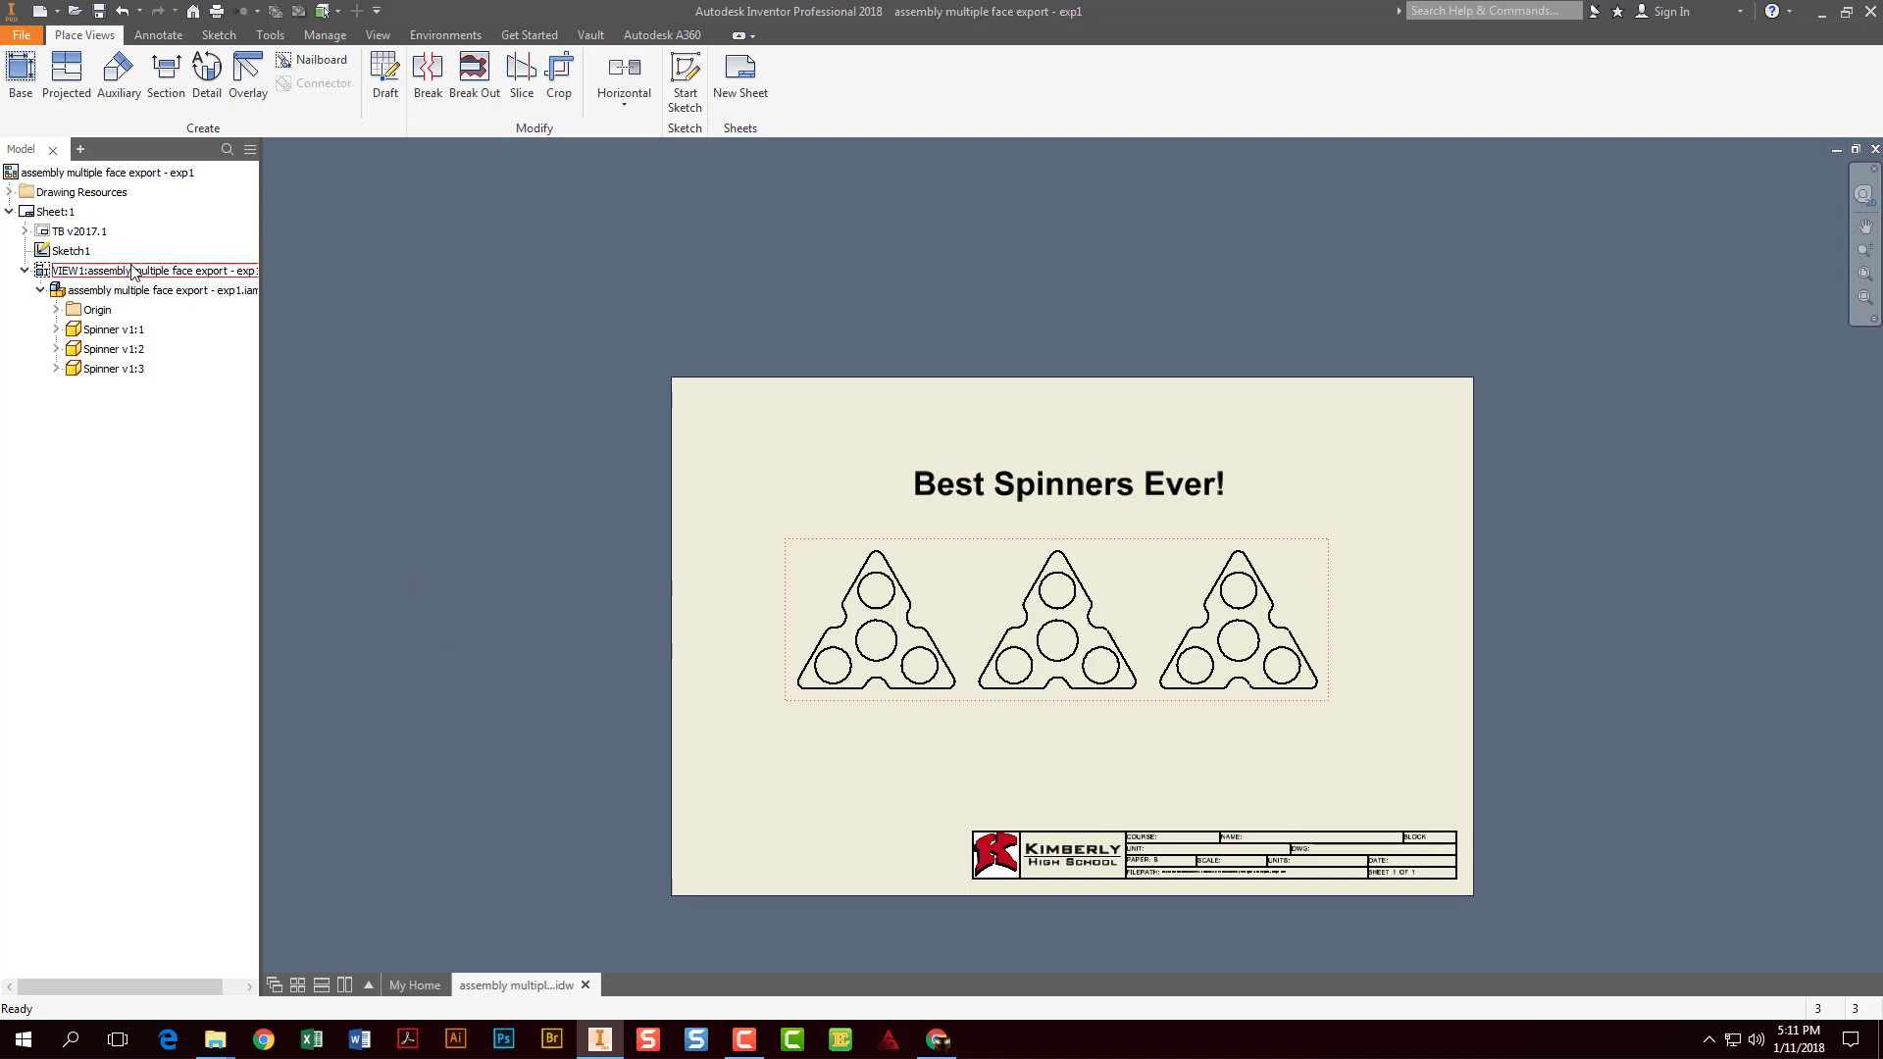
pyautogui.rightClick(88, 231)
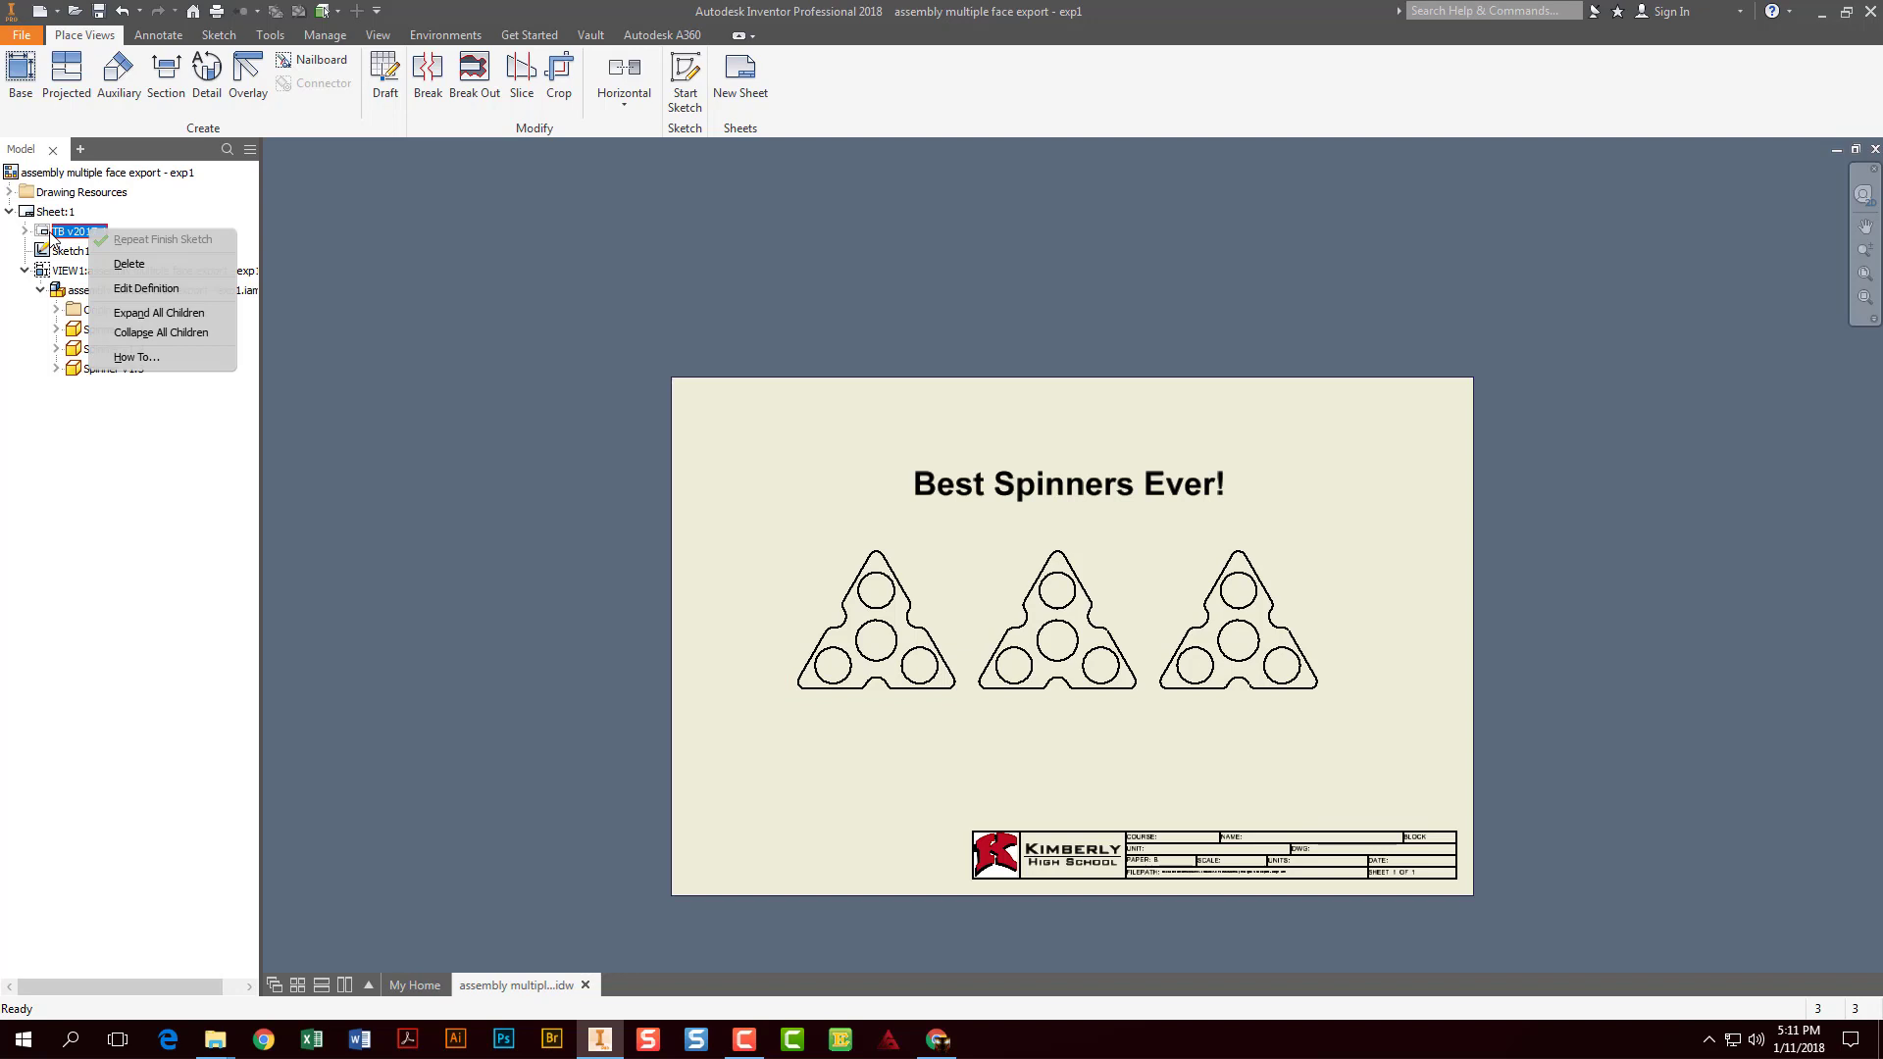
pyautogui.click(119, 261)
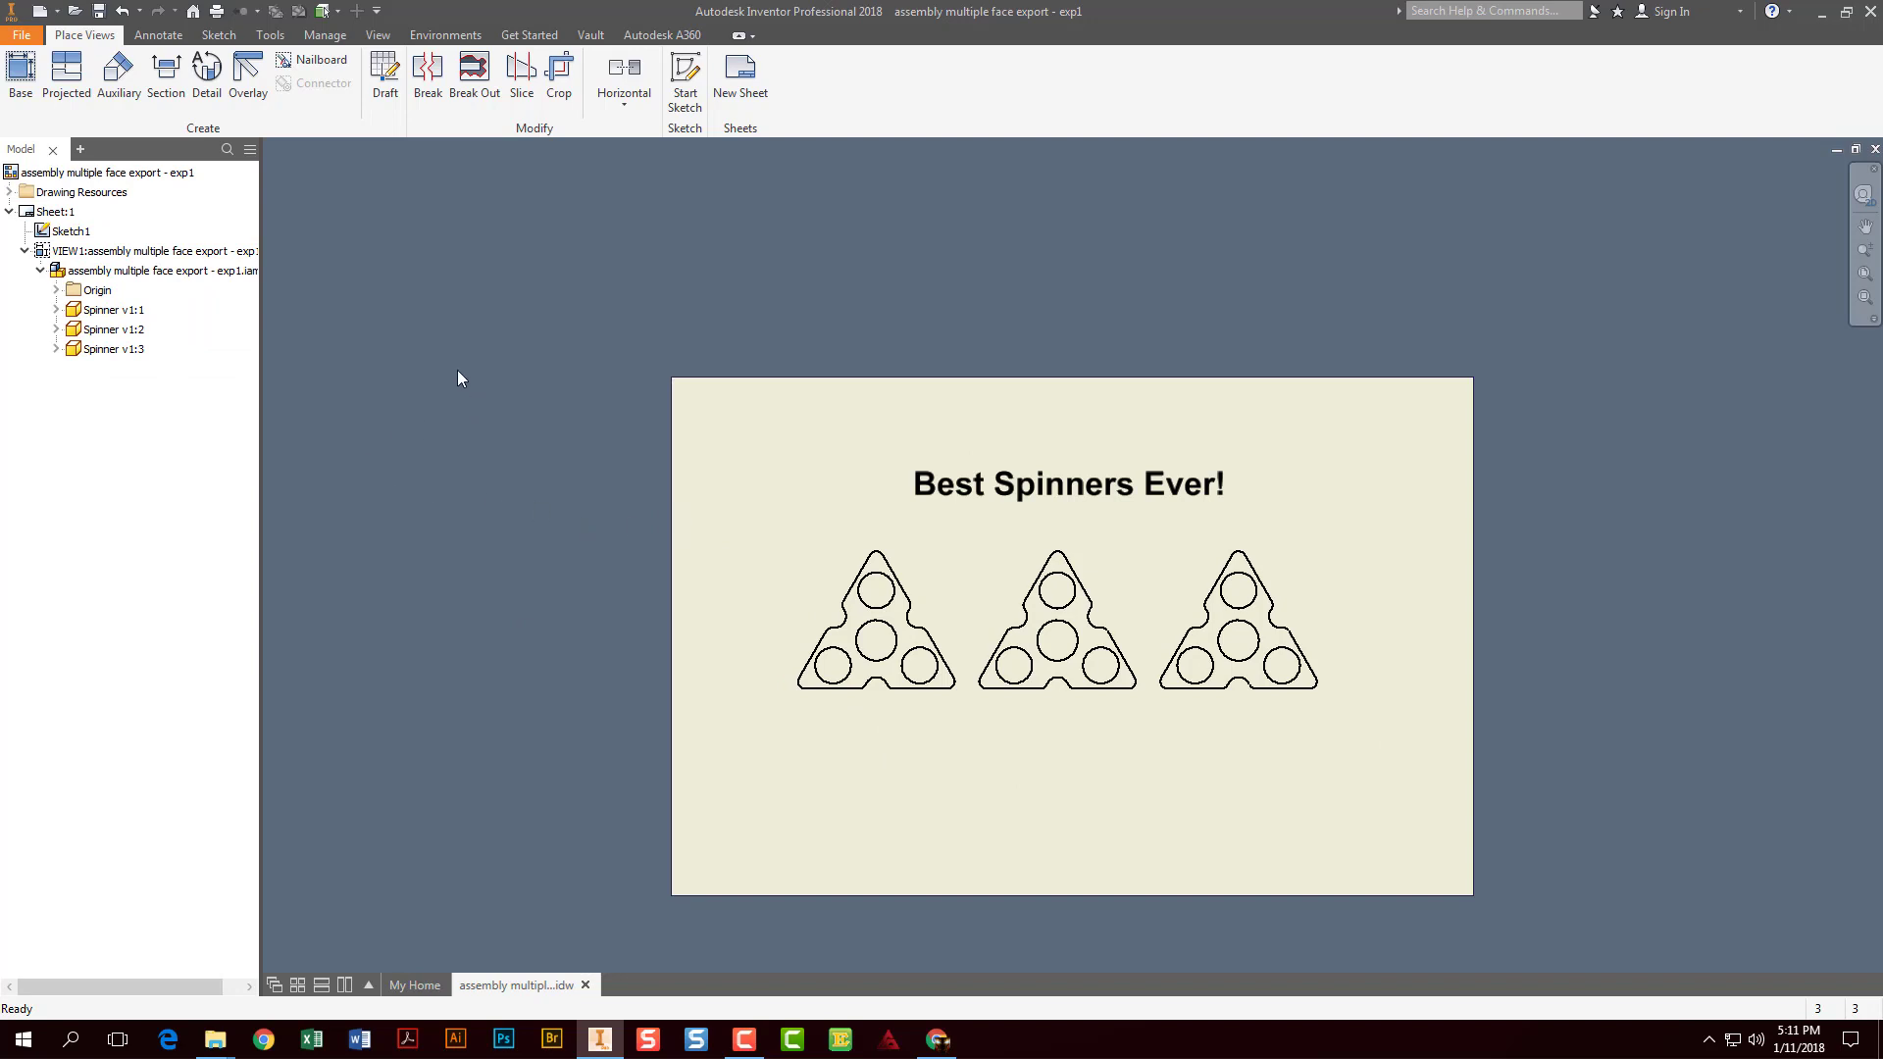
pyautogui.click(21, 34)
# Export the drawing as the PDF 'assembly multiple face export - exp1' on the Desktop
pyautogui.moveTo(84, 278)
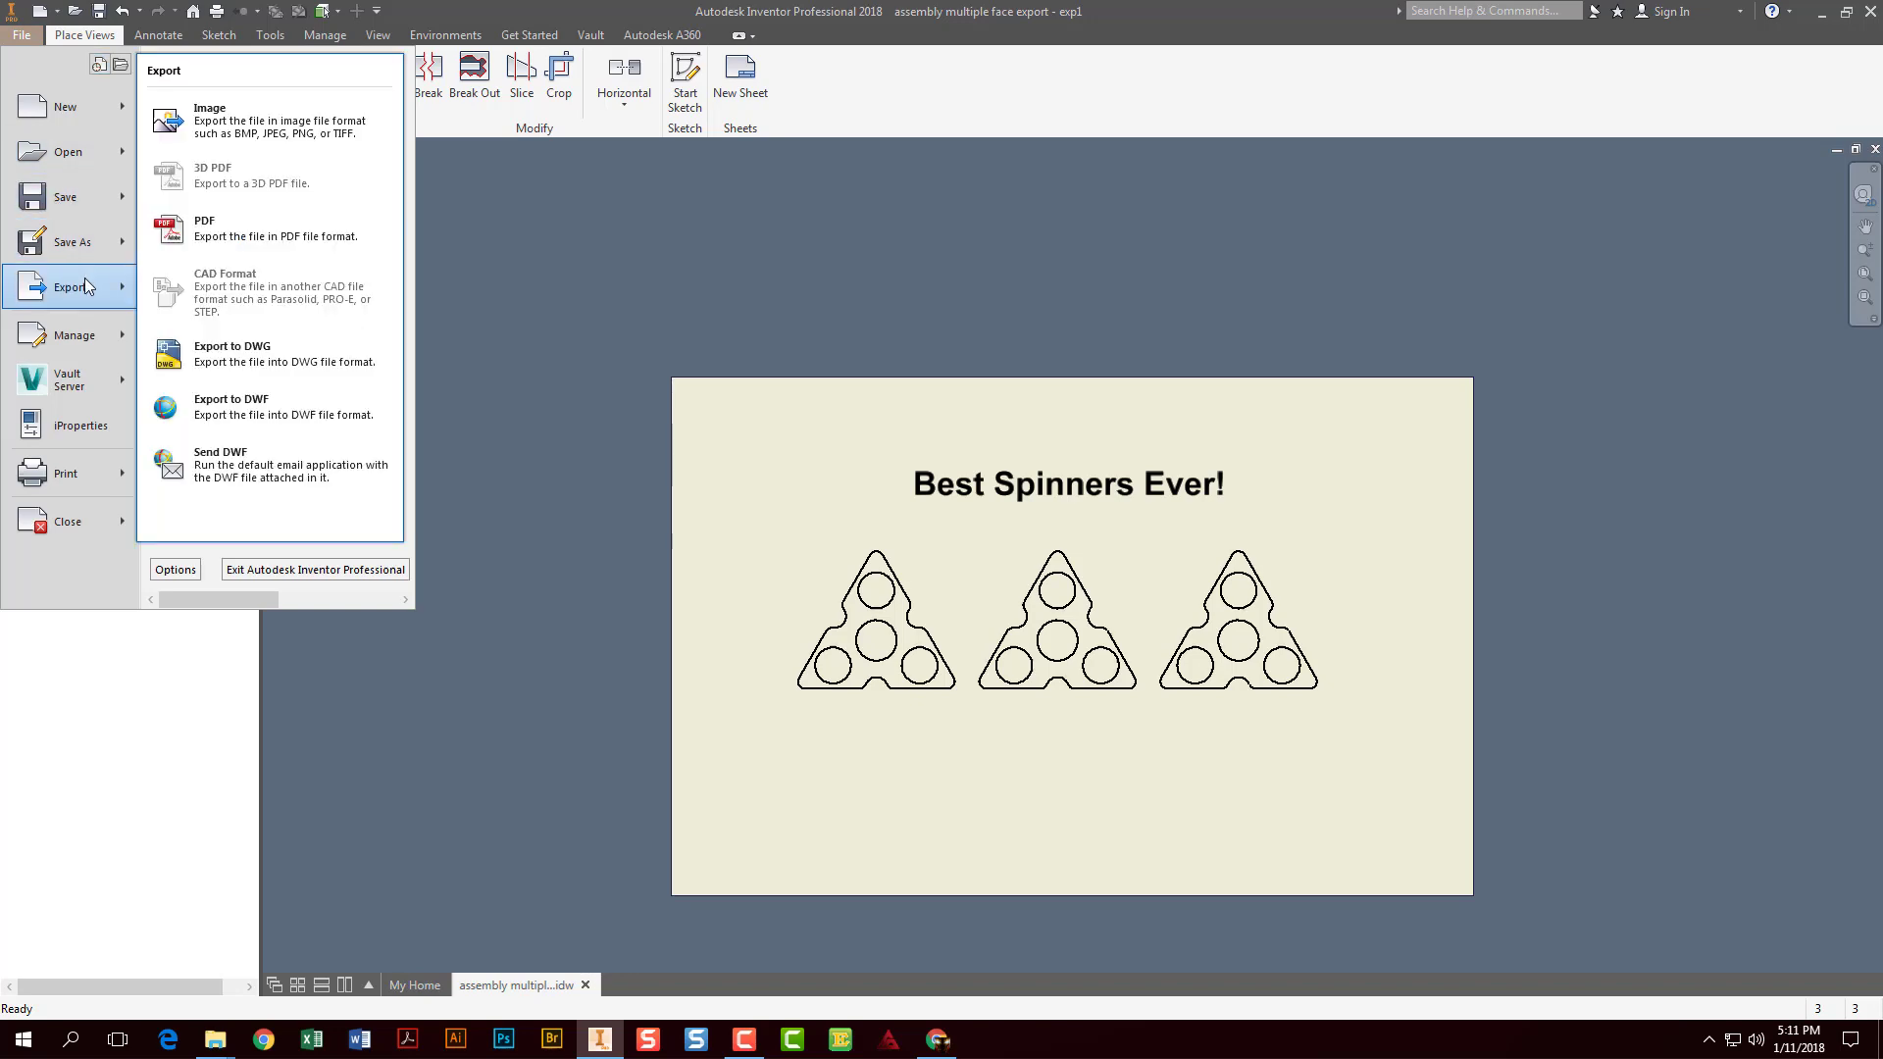
pyautogui.click(235, 236)
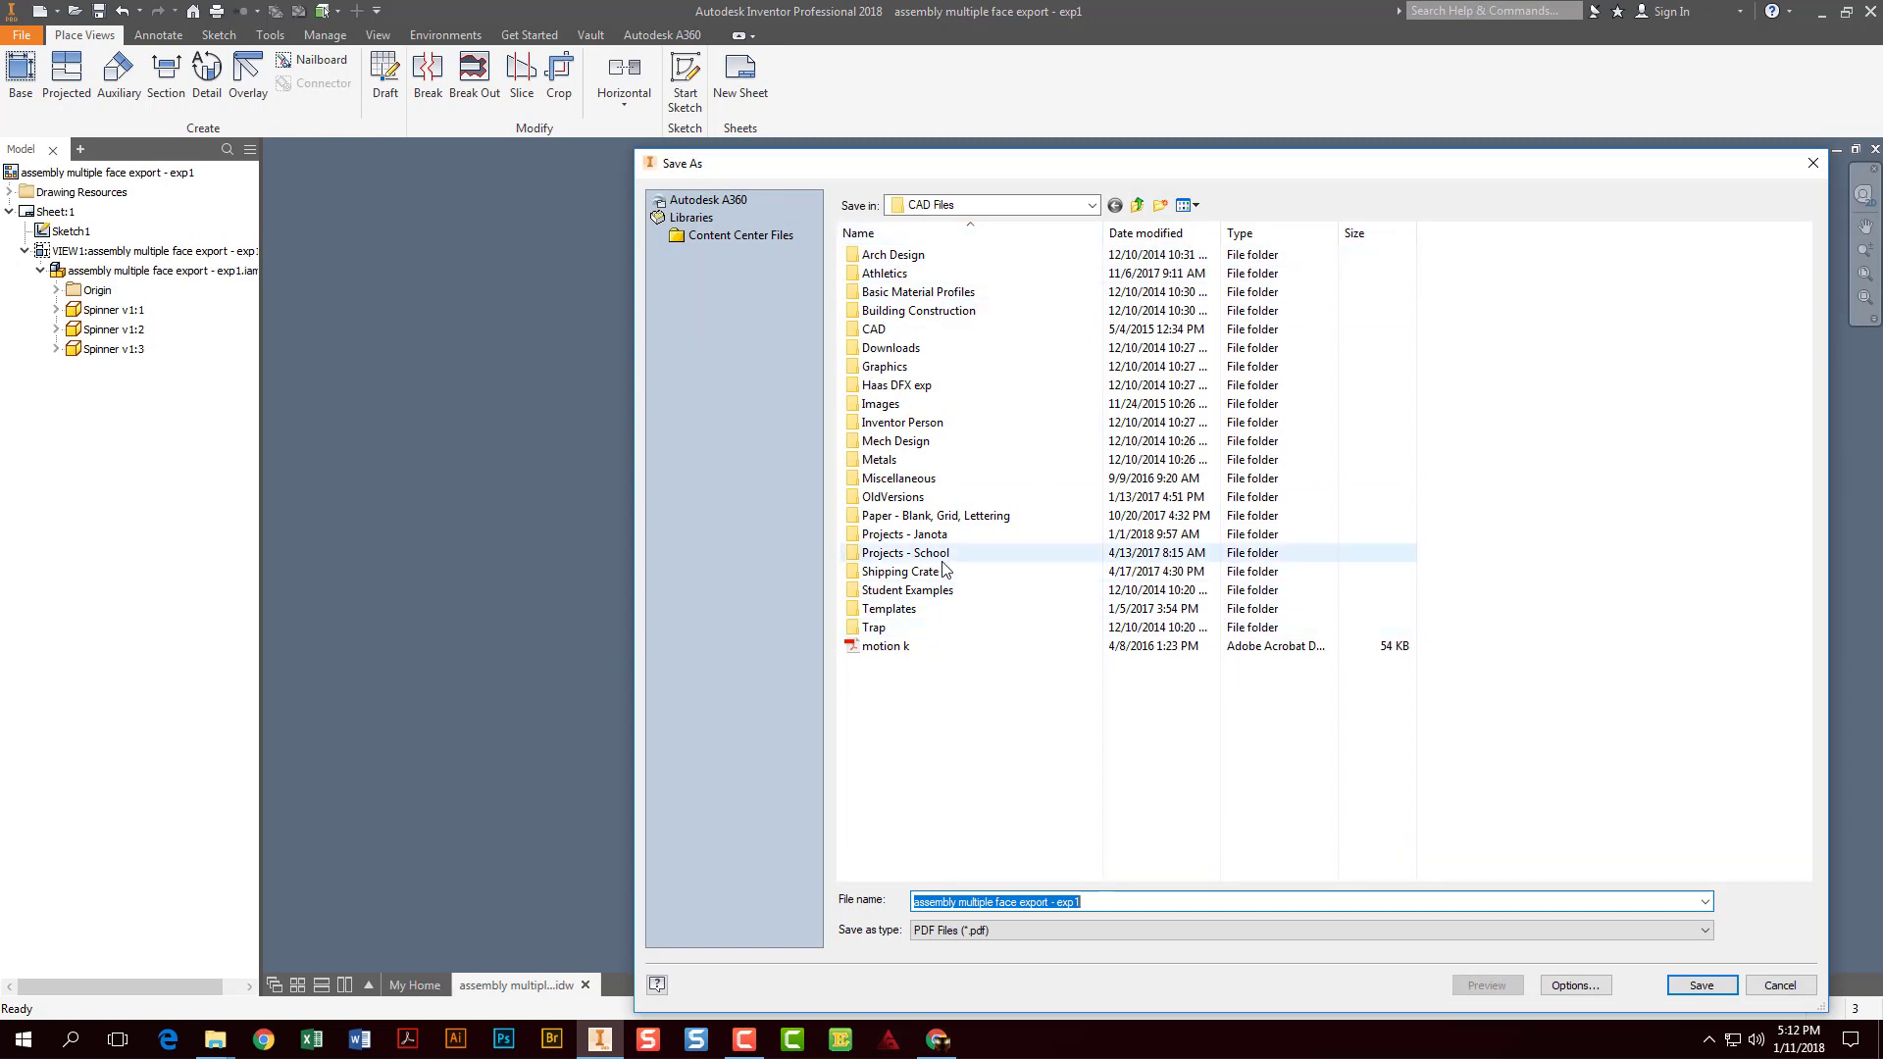
pyautogui.click(1002, 214)
pyautogui.click(927, 240)
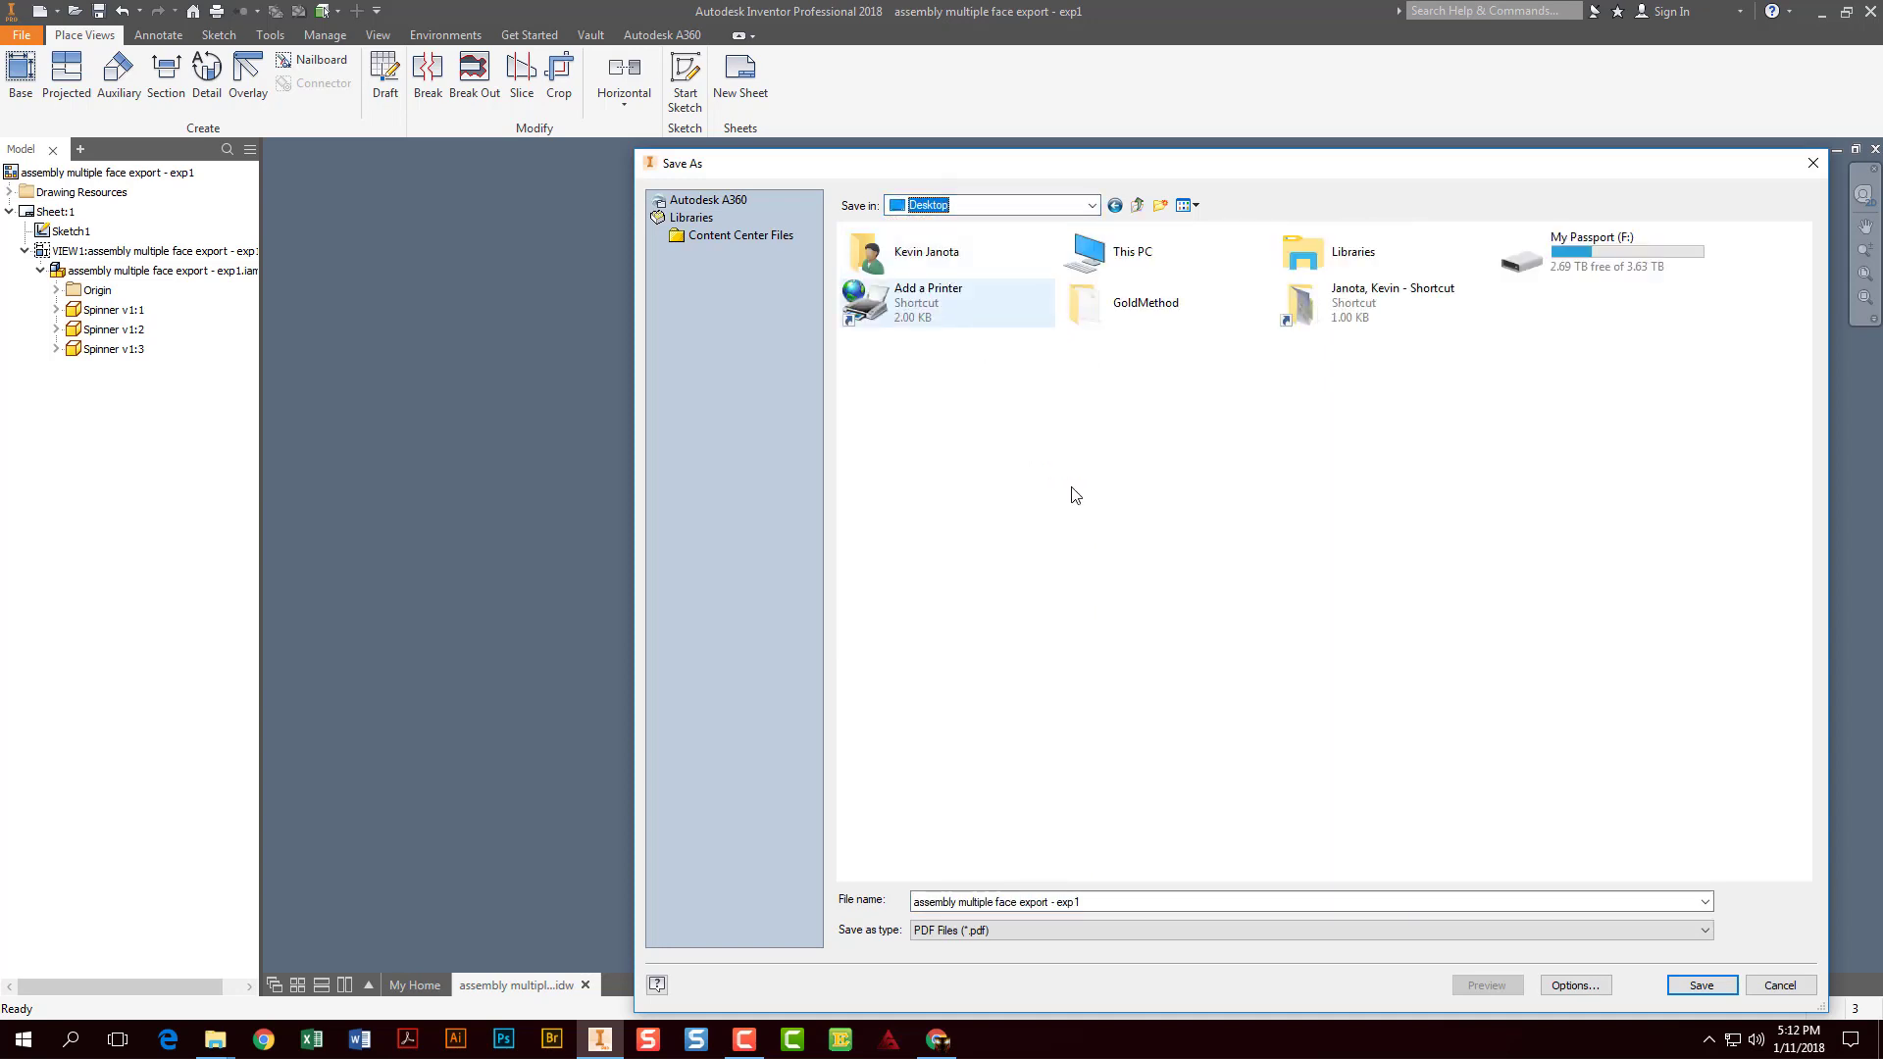
pyautogui.click(1702, 985)
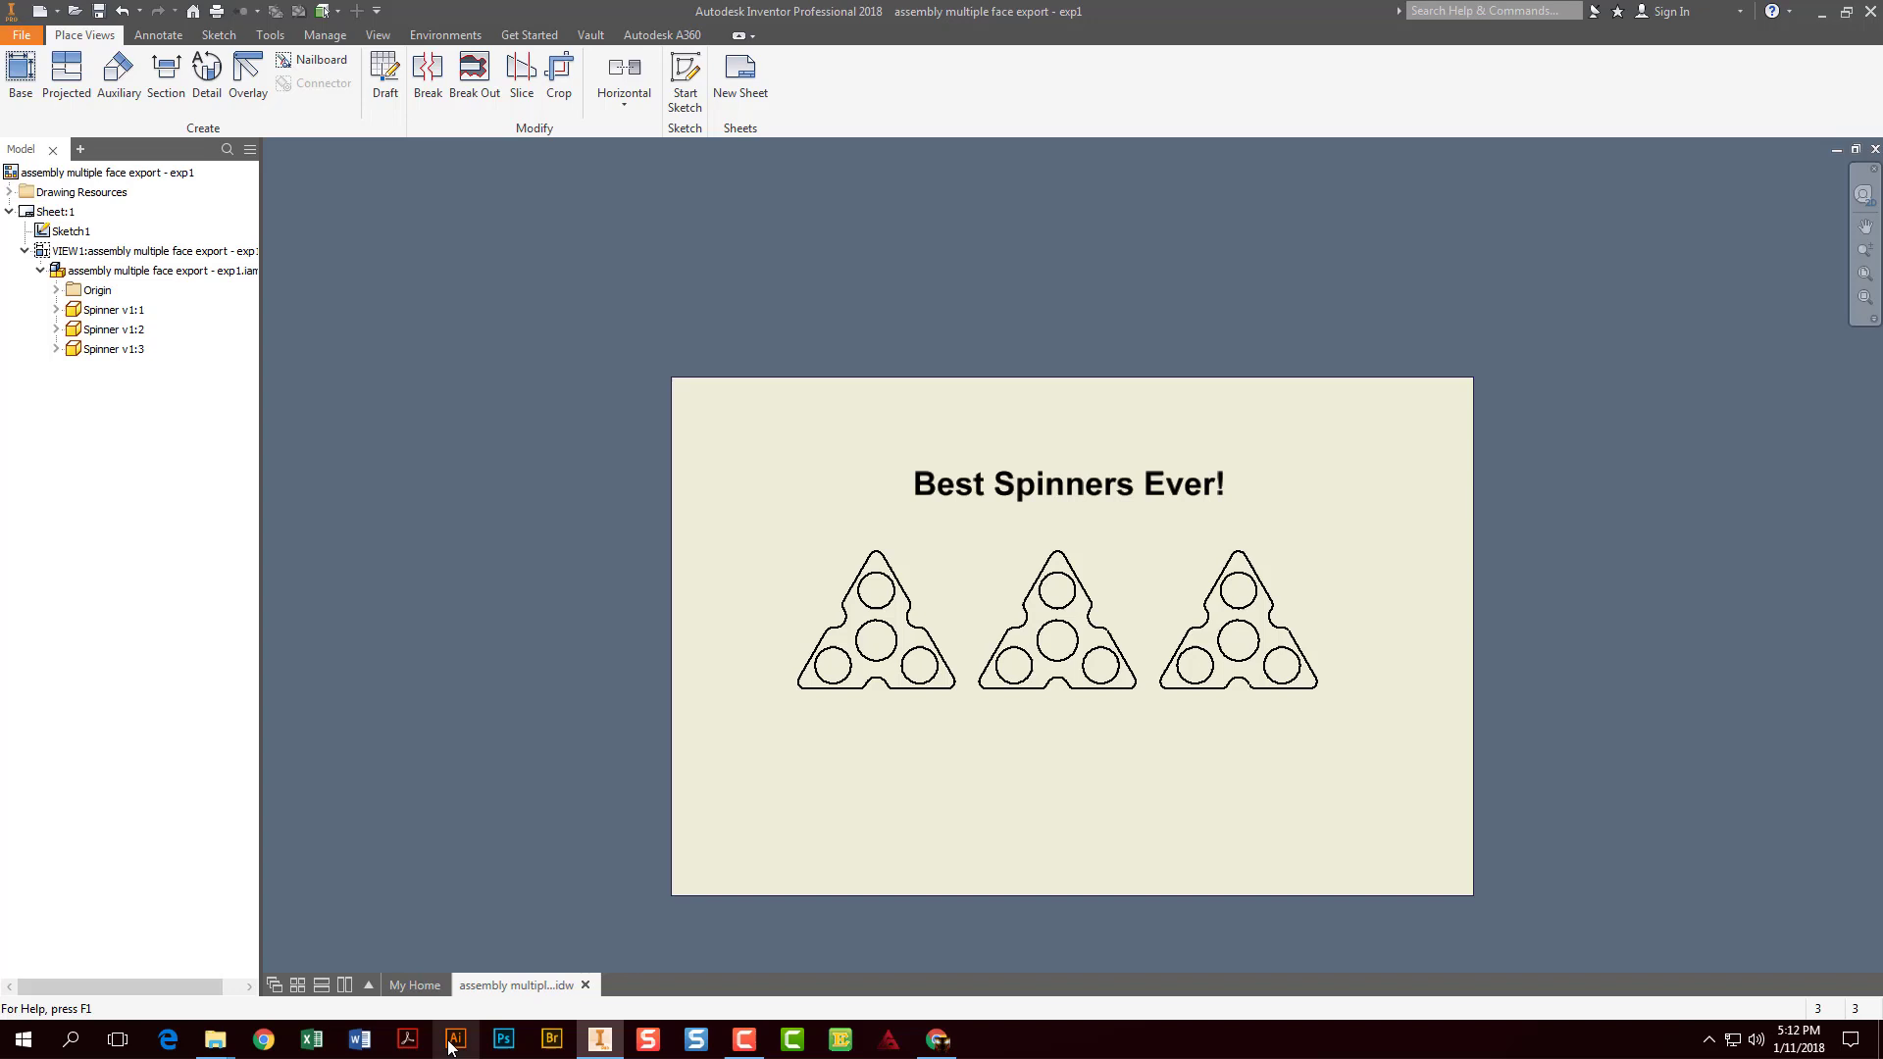
# Launch Adobe Illustrator CC 2017 from the Start menu
pyautogui.click(22, 1039)
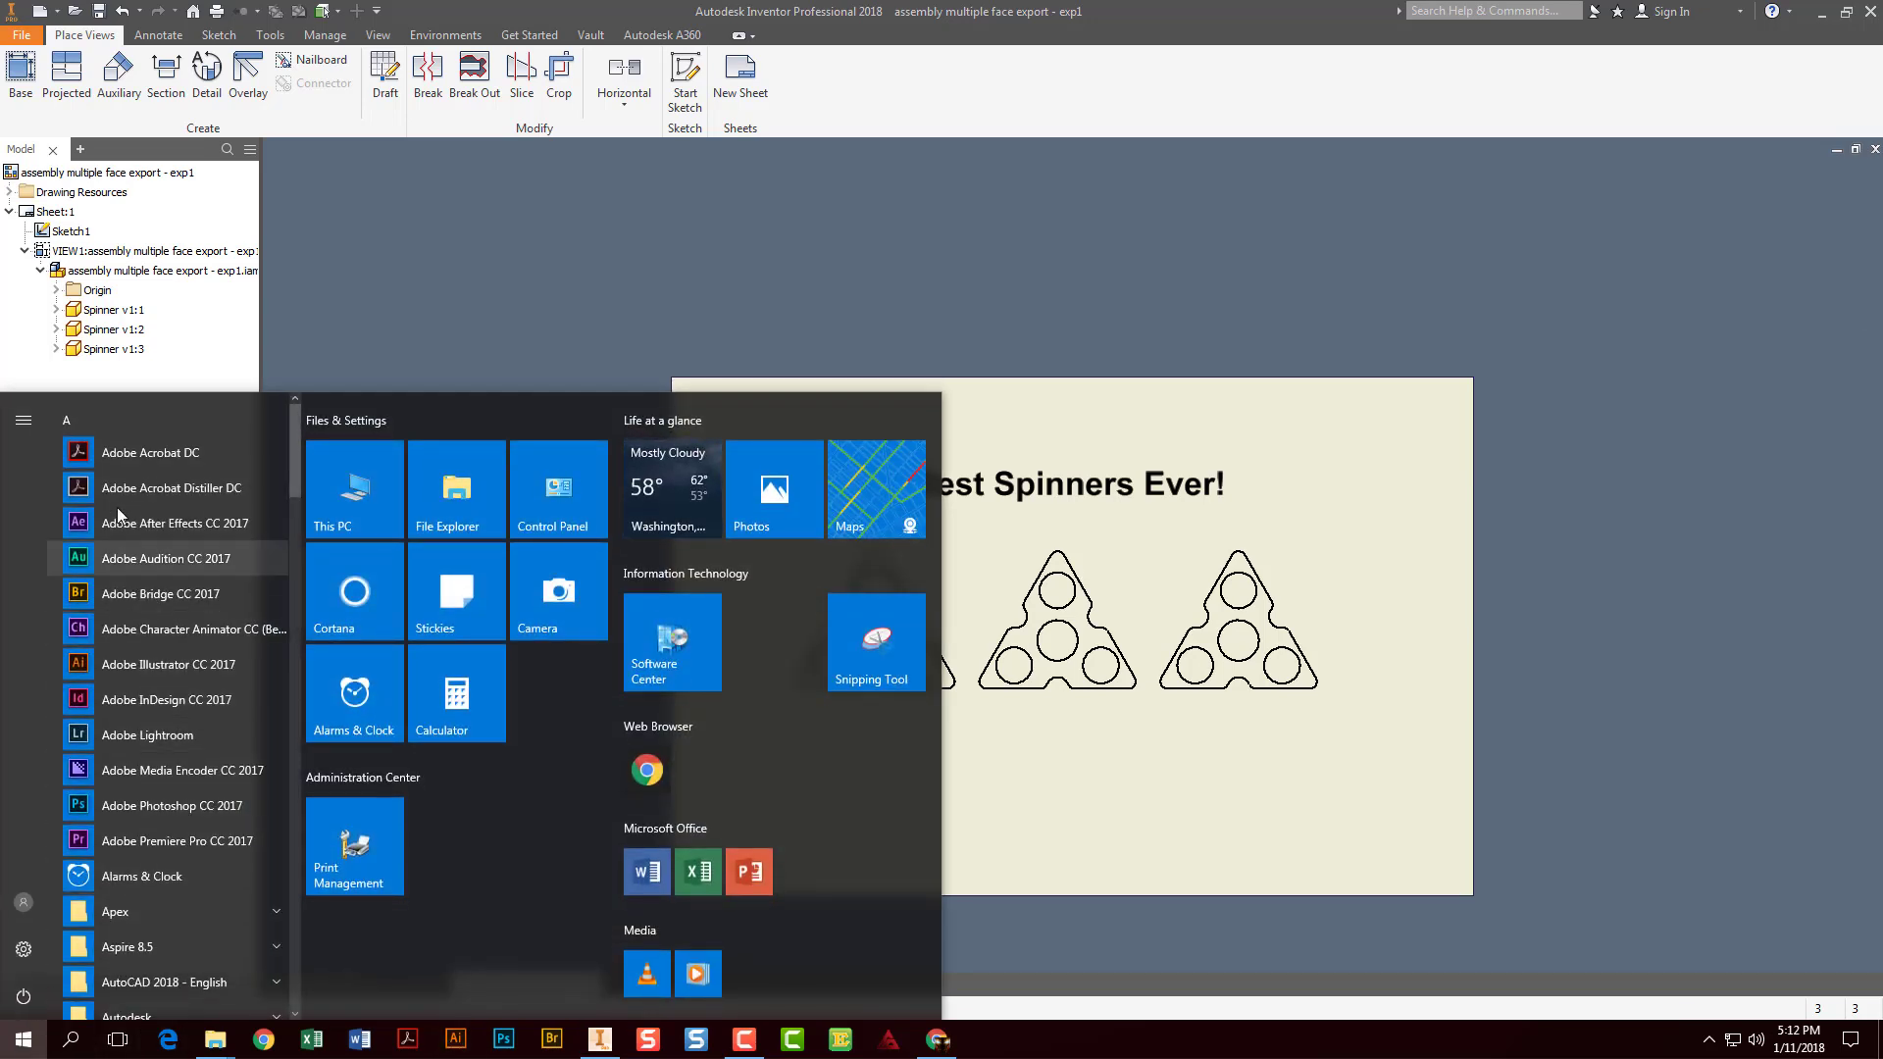
pyautogui.click(157, 667)
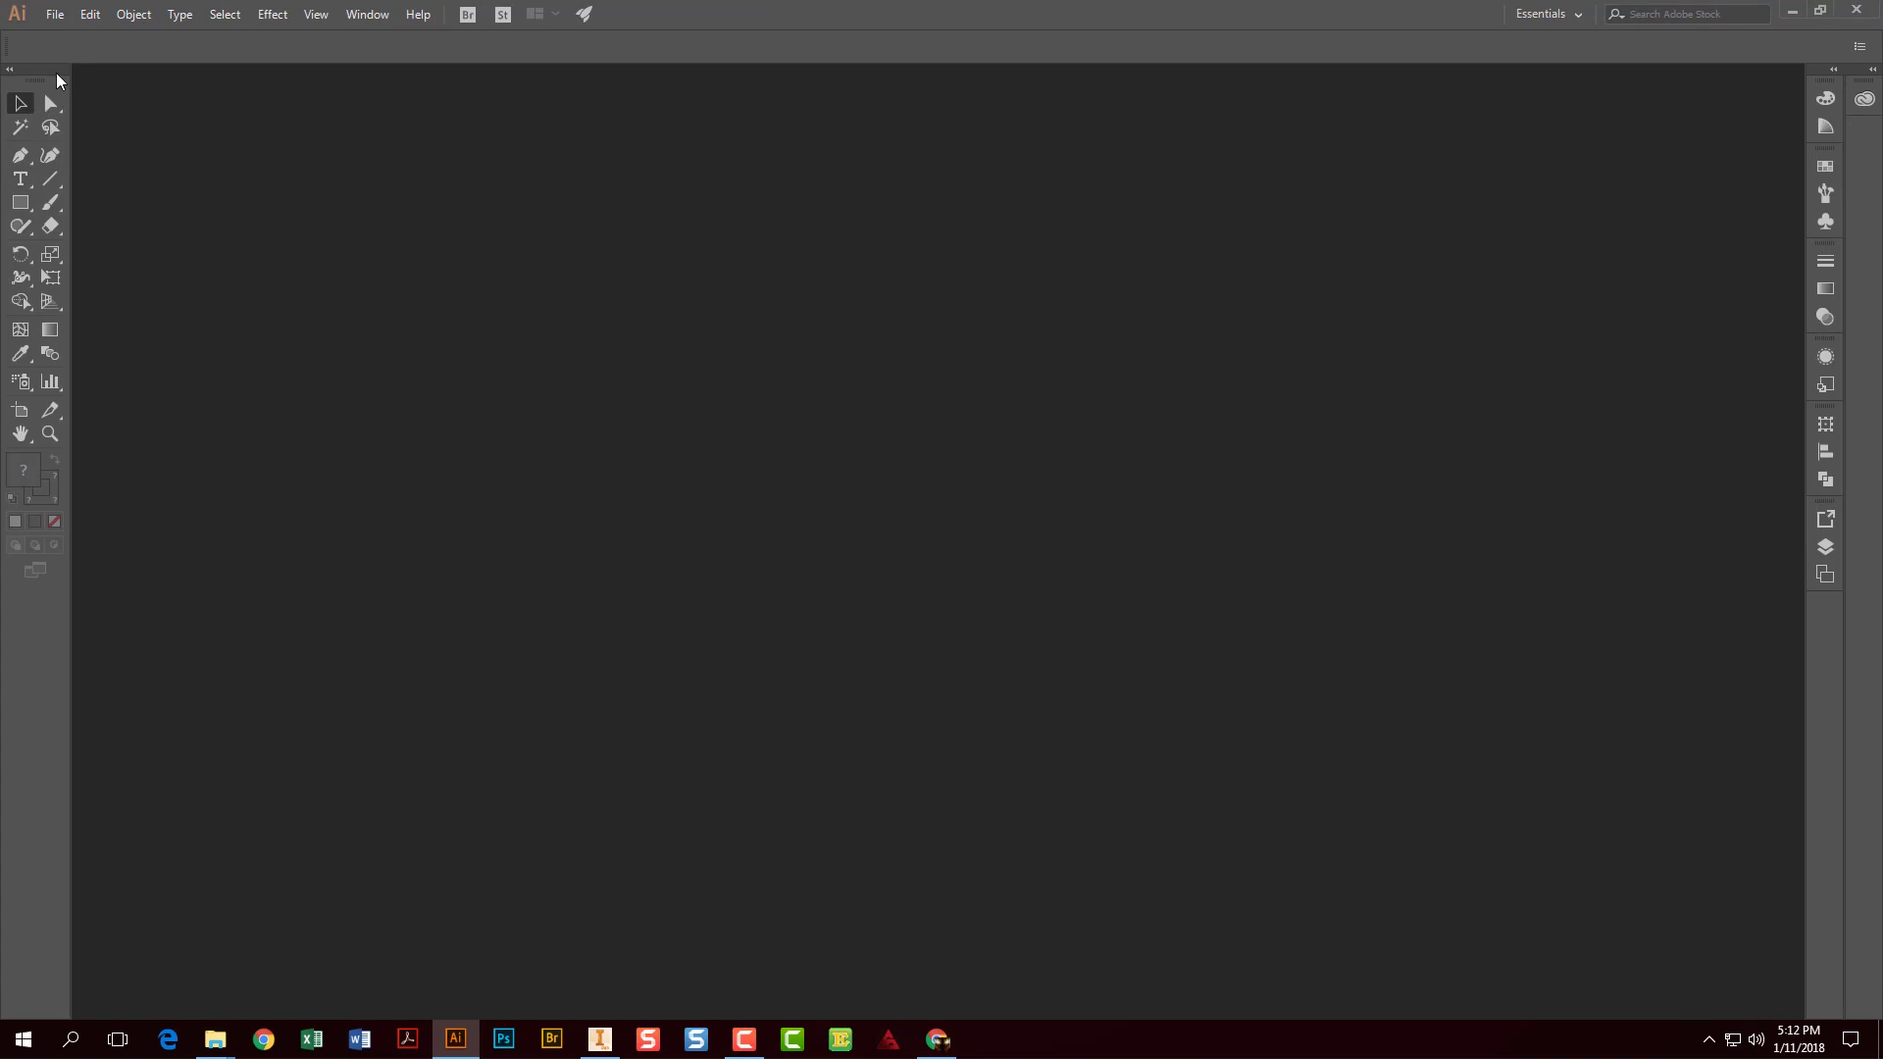
# Open the Desktop PDF 'assembly multiple face export - exp1' and centre the spinners in view
pyautogui.click(55, 14)
pyautogui.click(96, 81)
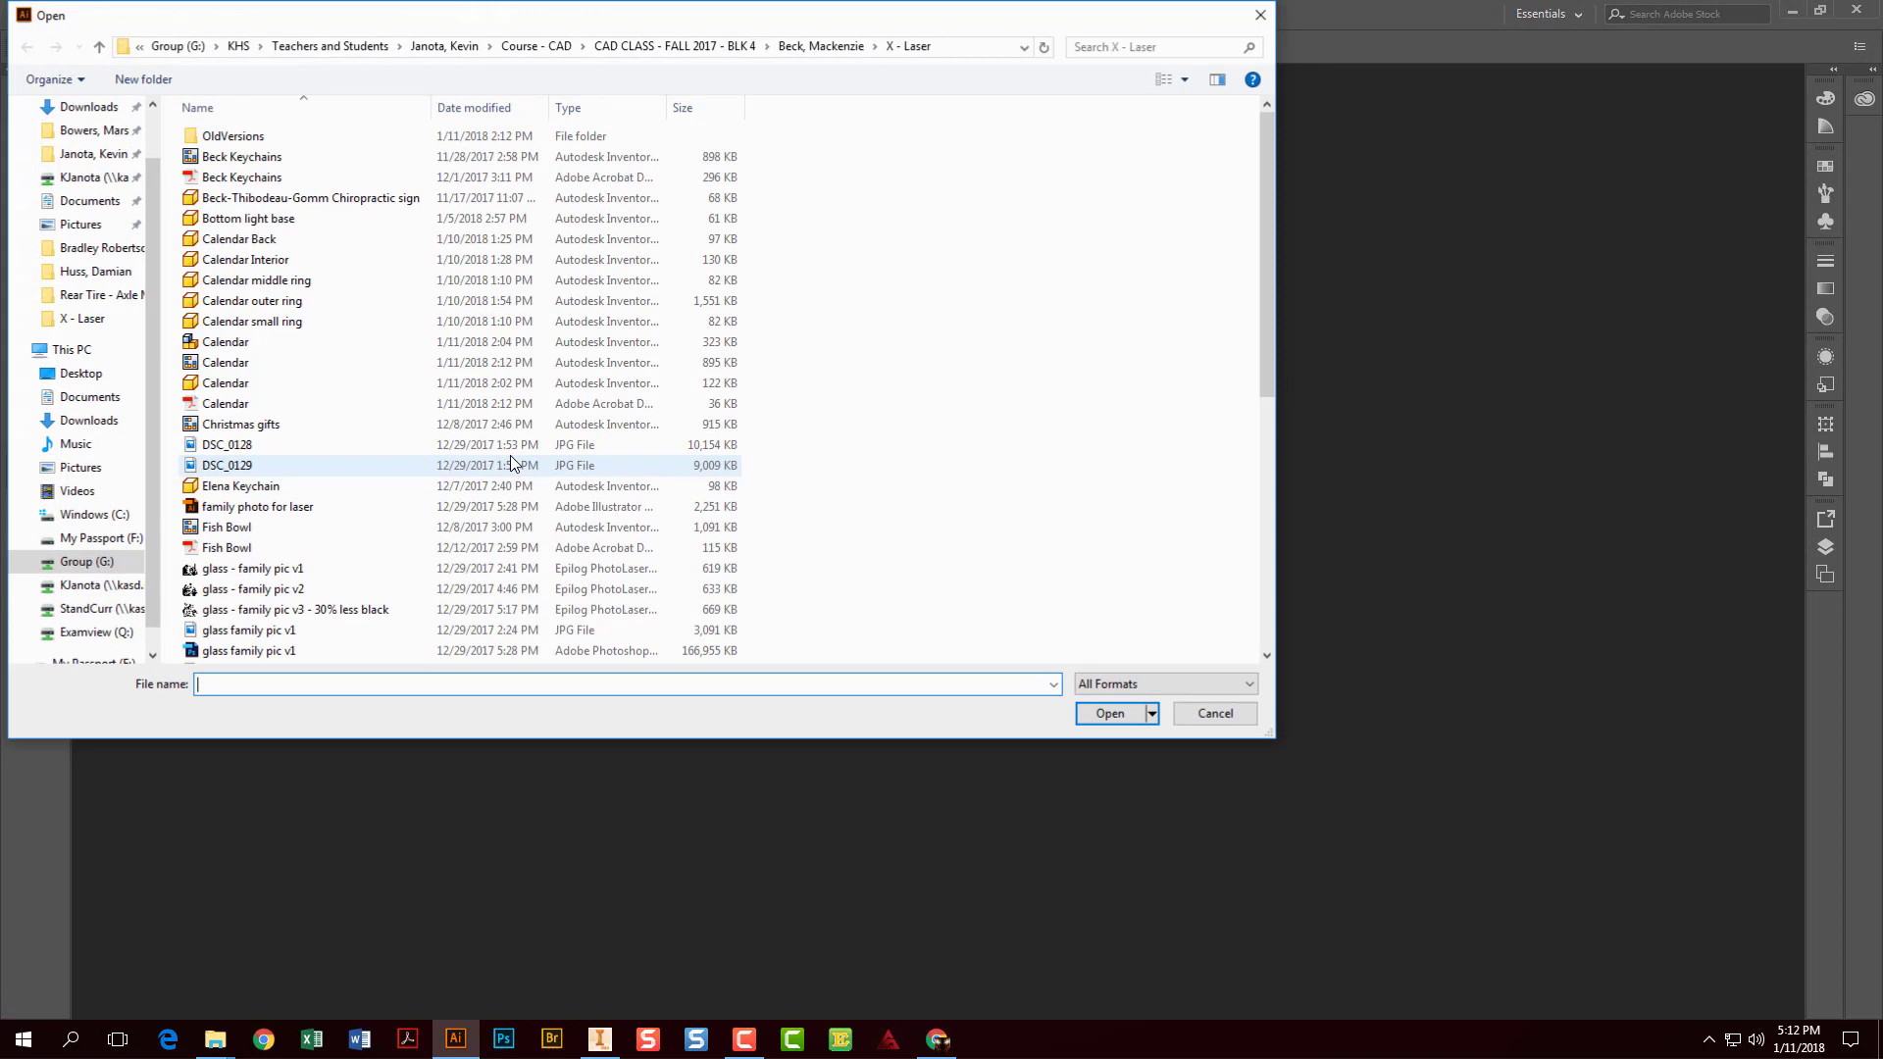
pyautogui.scroll(1, 90, 226)
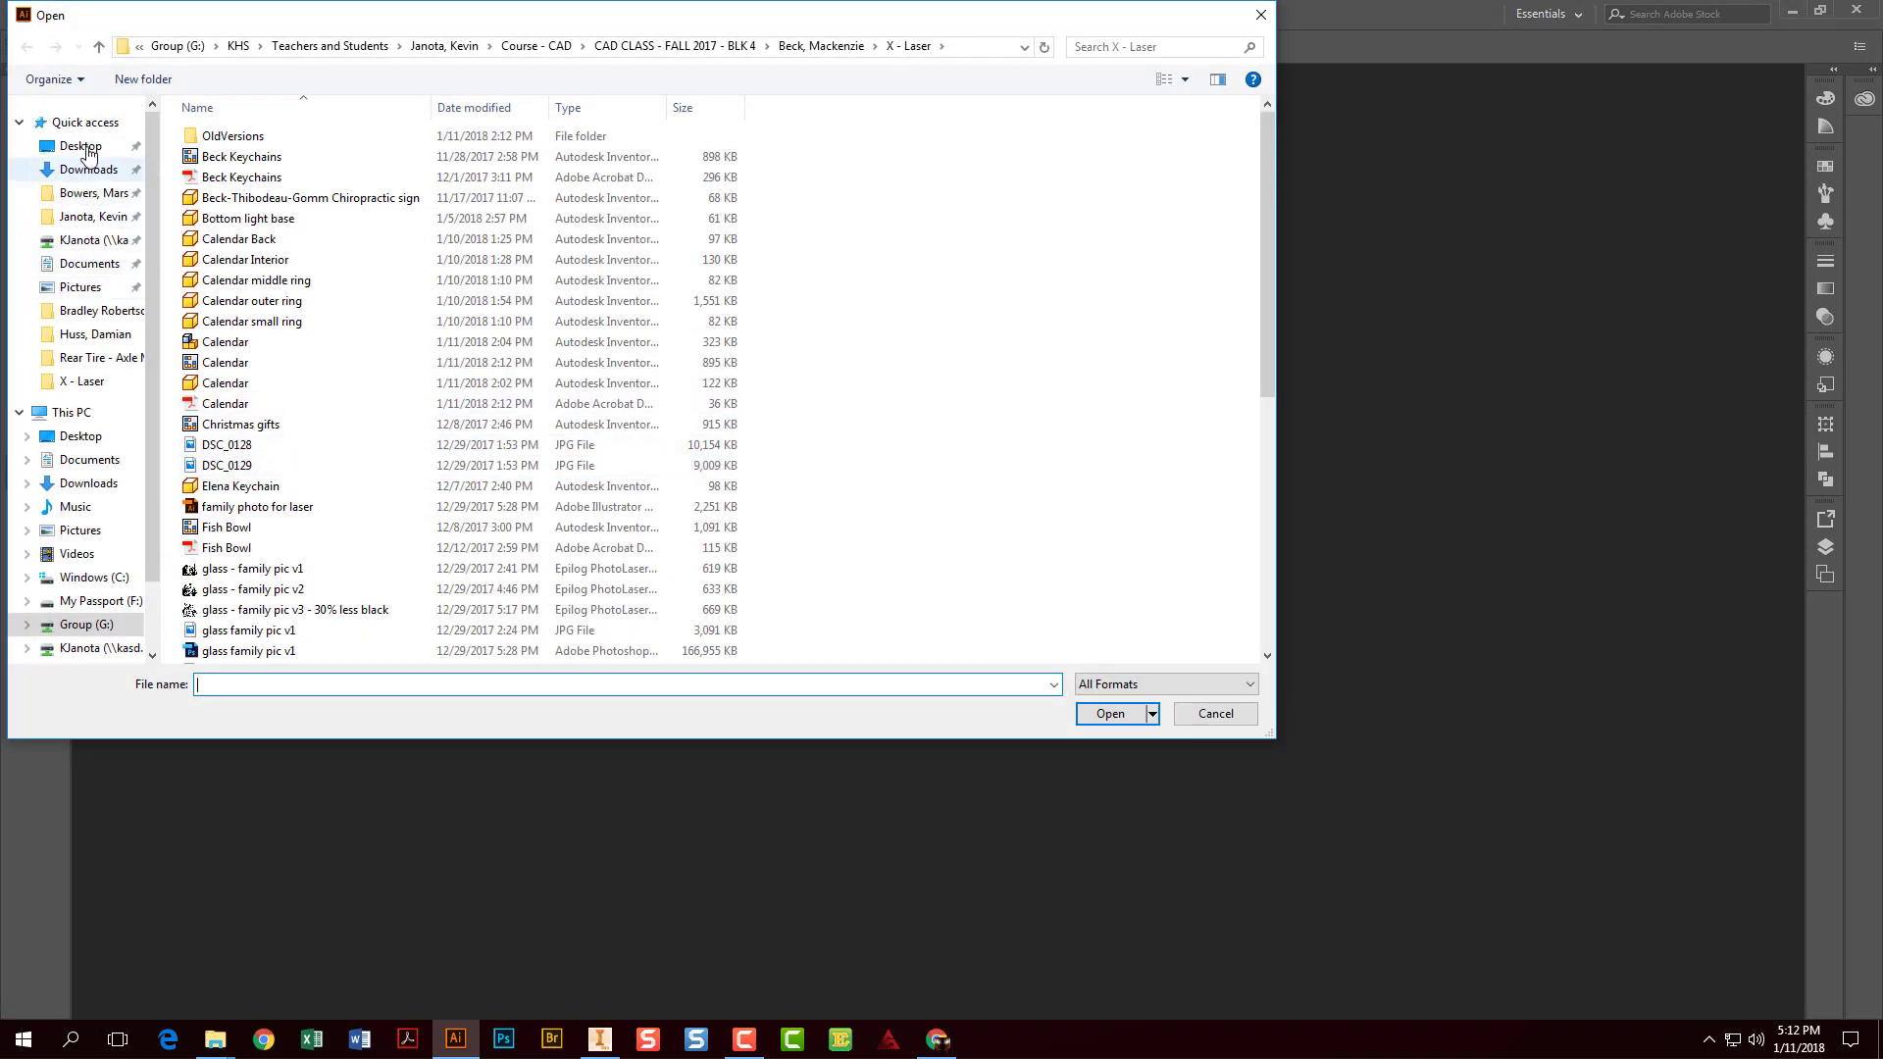
pyautogui.click(108, 147)
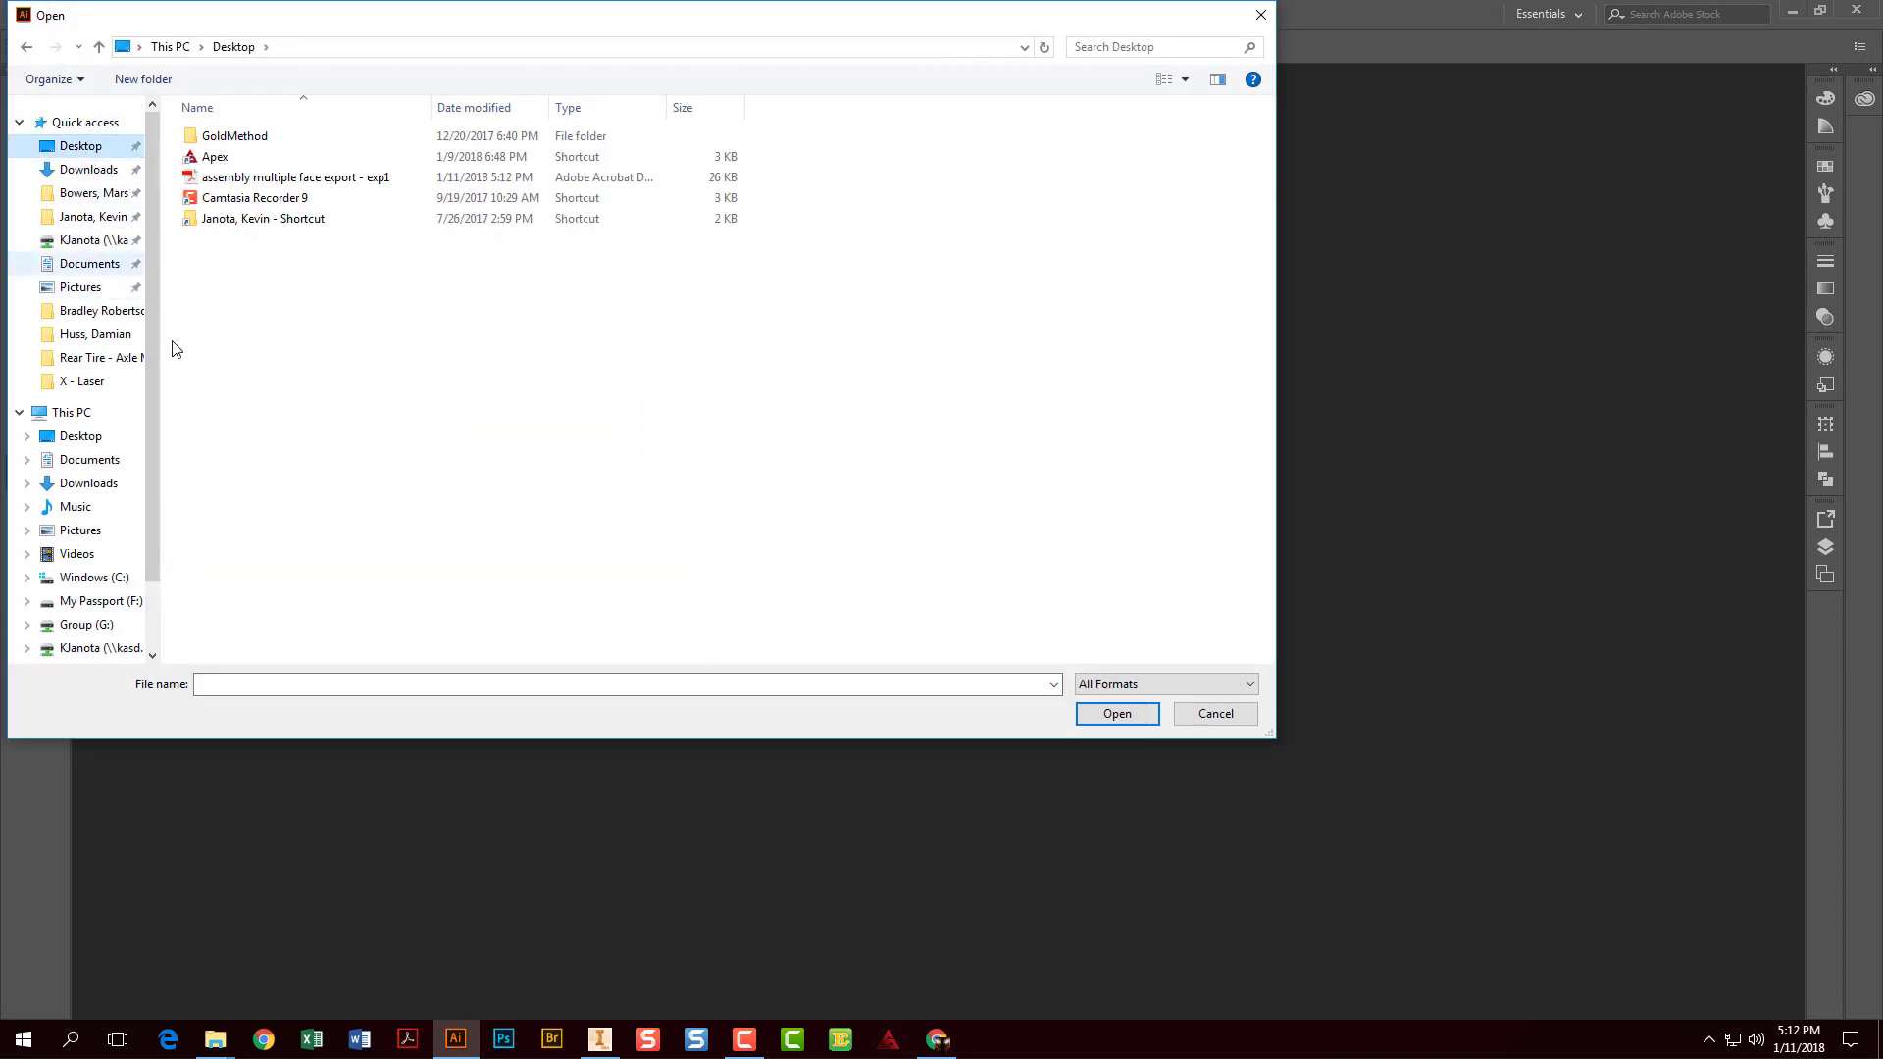
pyautogui.doubleClick(237, 180)
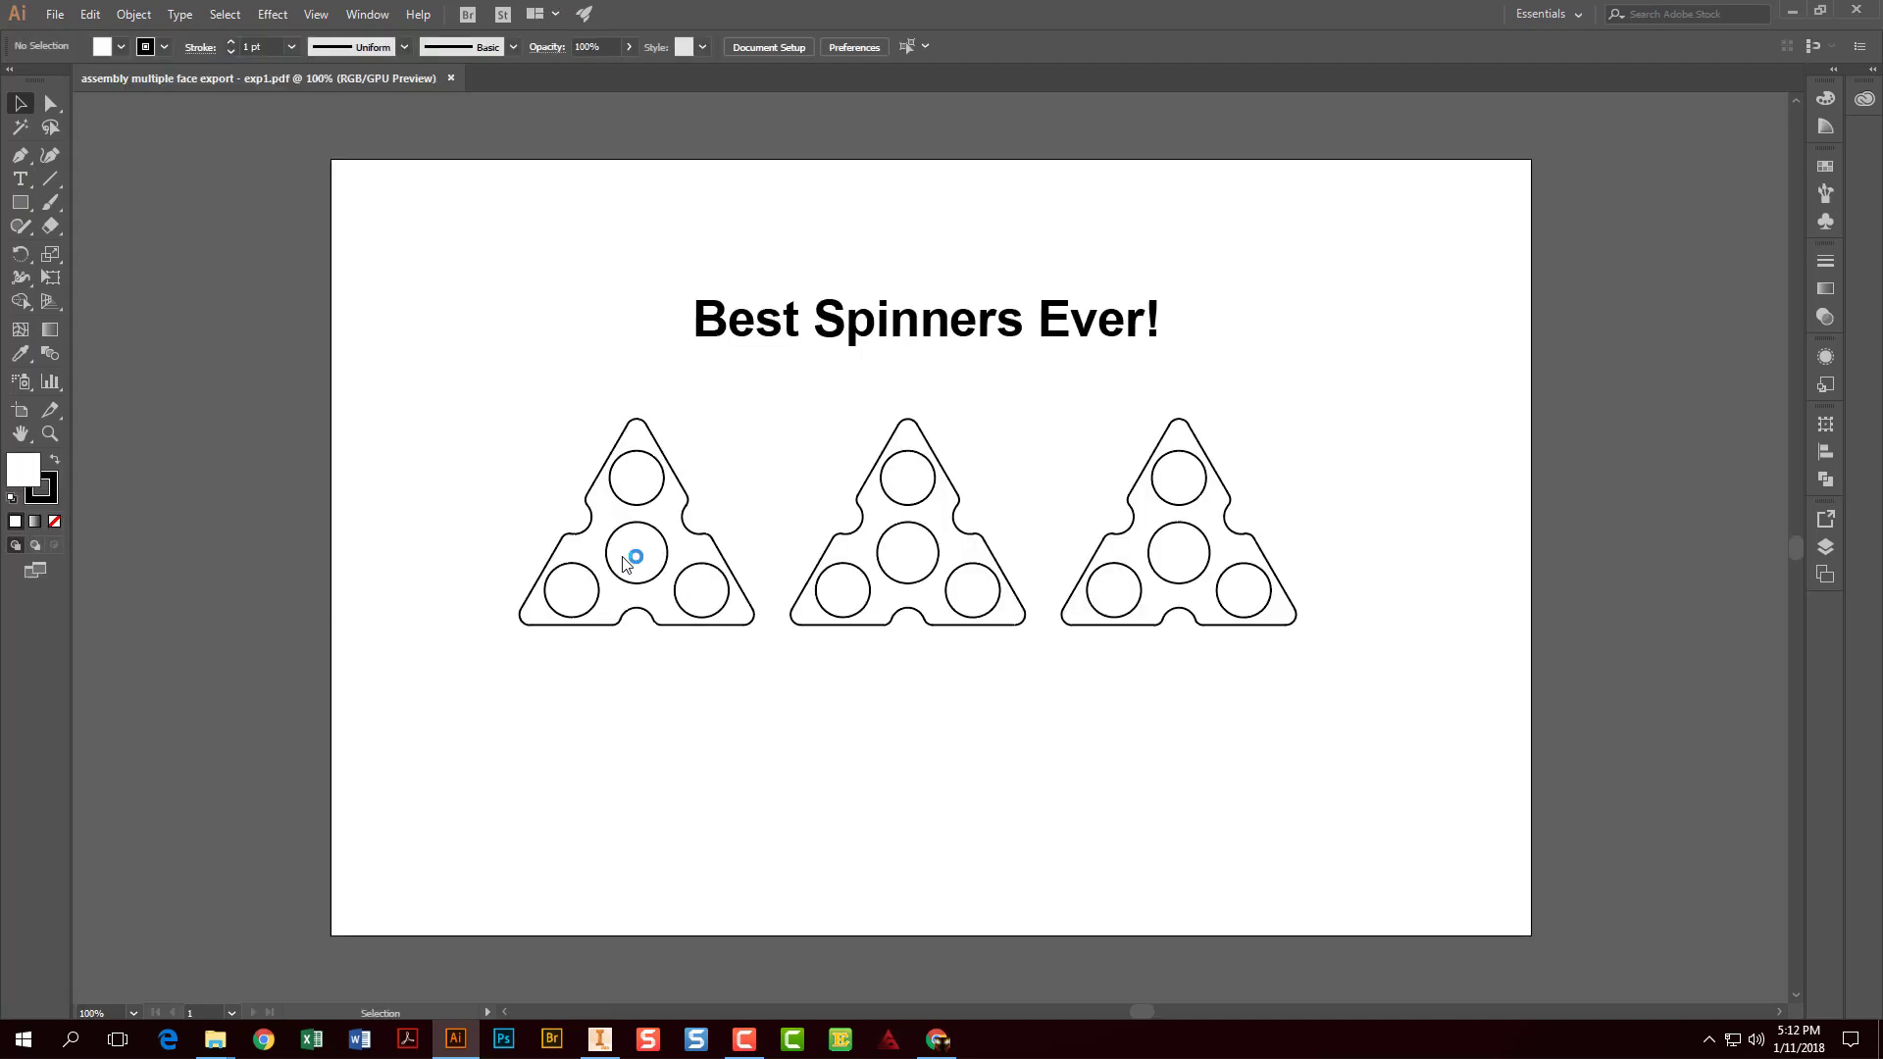
pyautogui.scroll(-1, 694, 584)
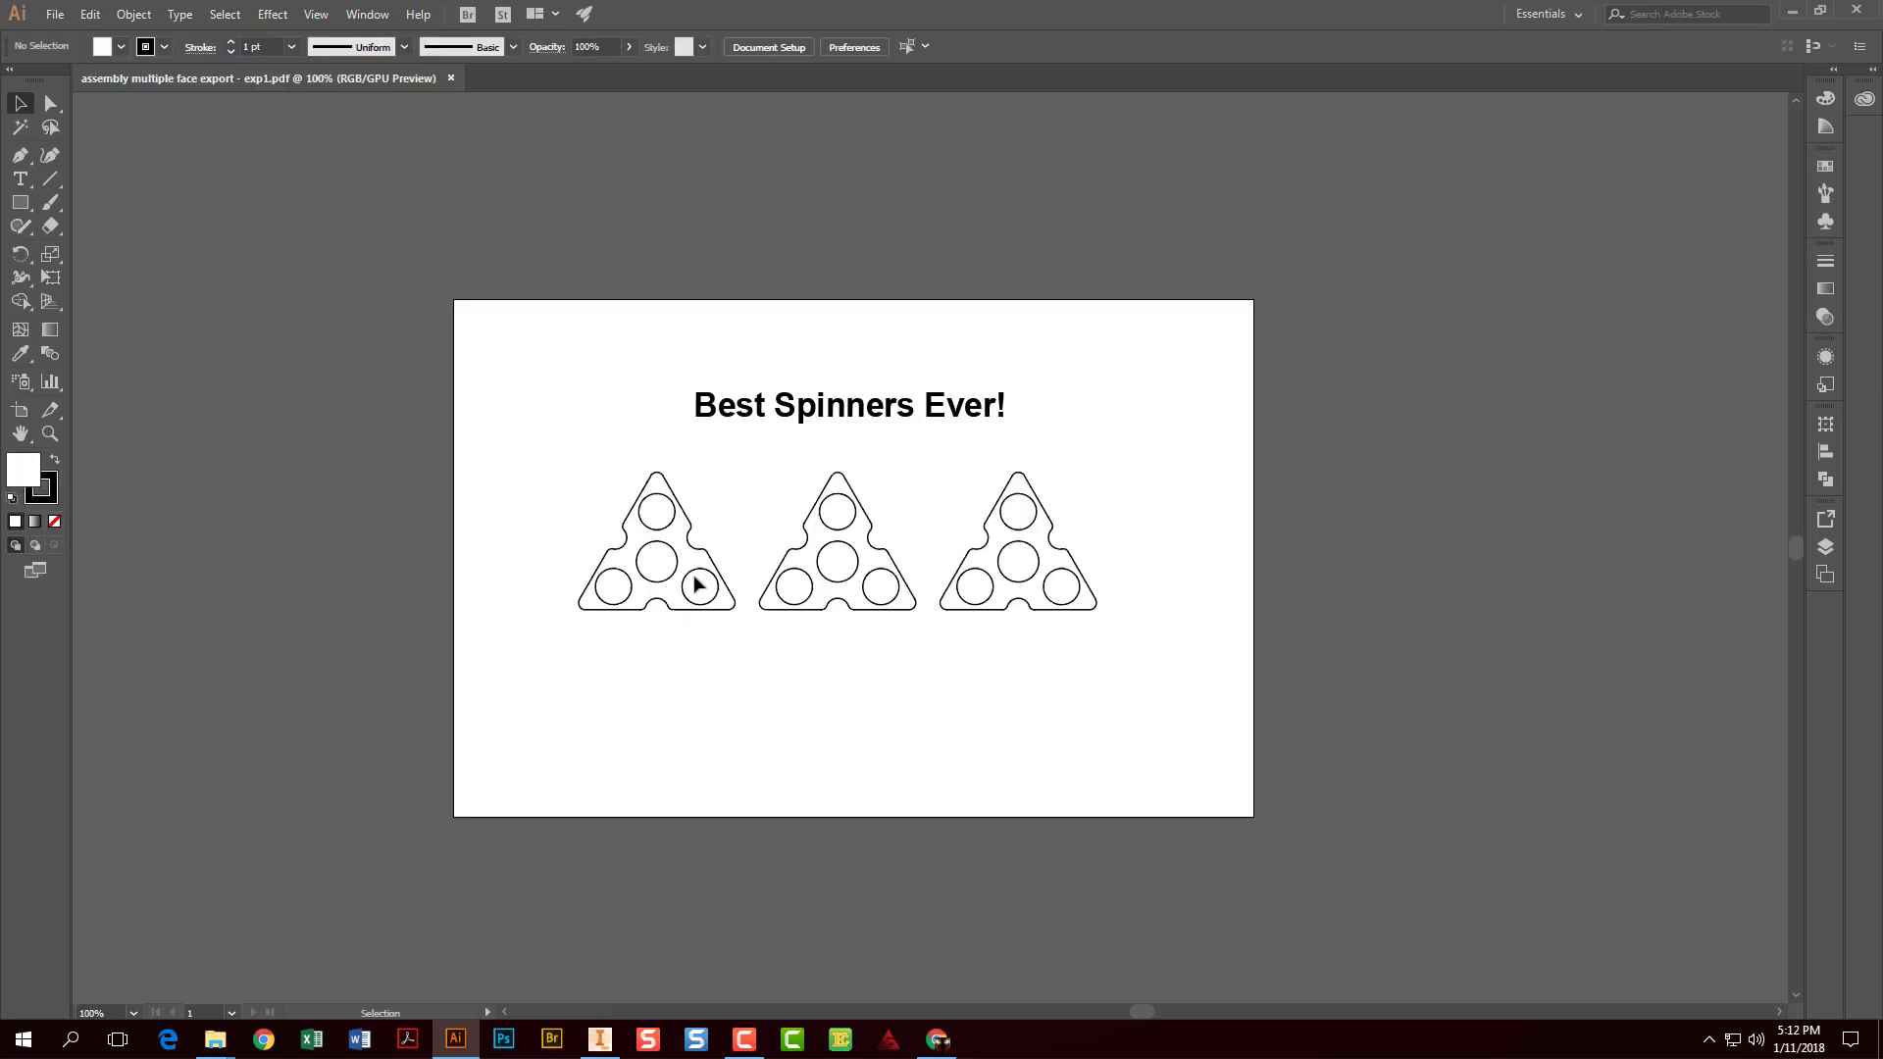
pyautogui.scroll(2, 695, 584)
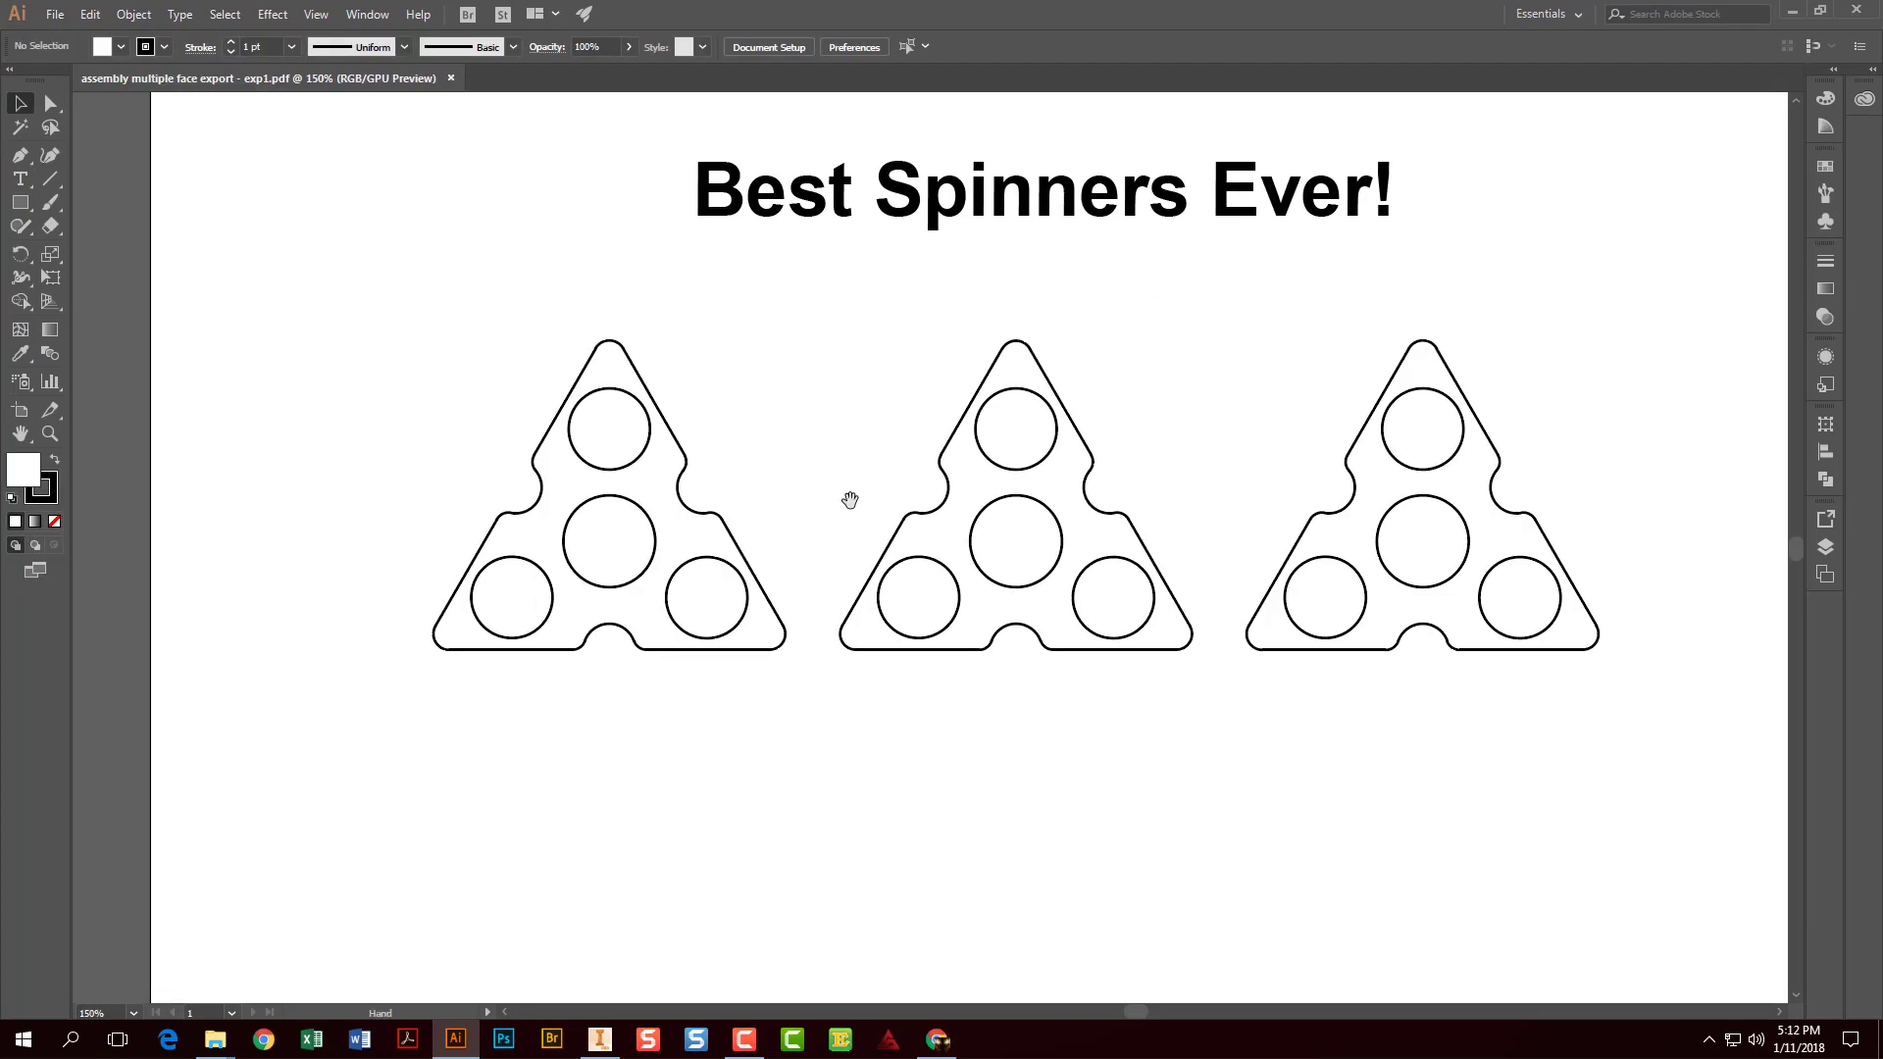
pyautogui.moveTo(849, 500); pyautogui.dragTo(761, 530)
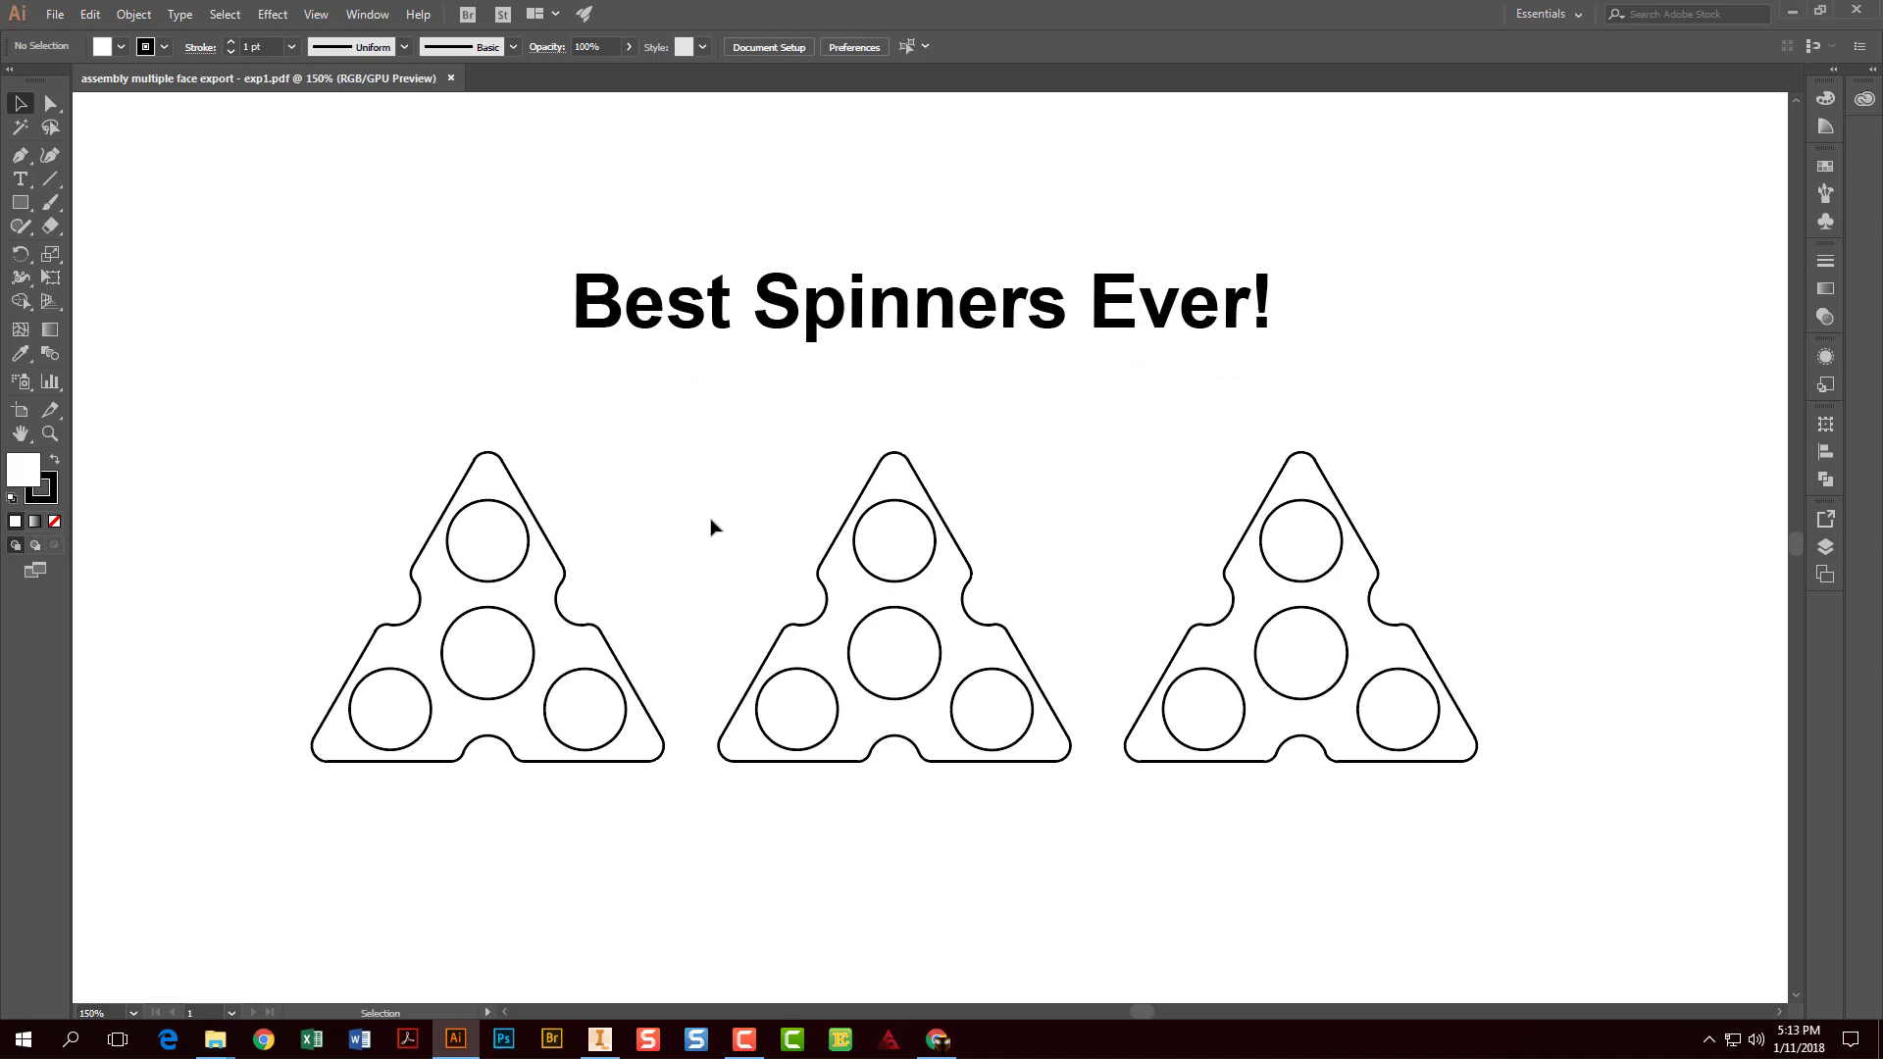
pyautogui.scroll(-2, 712, 528)
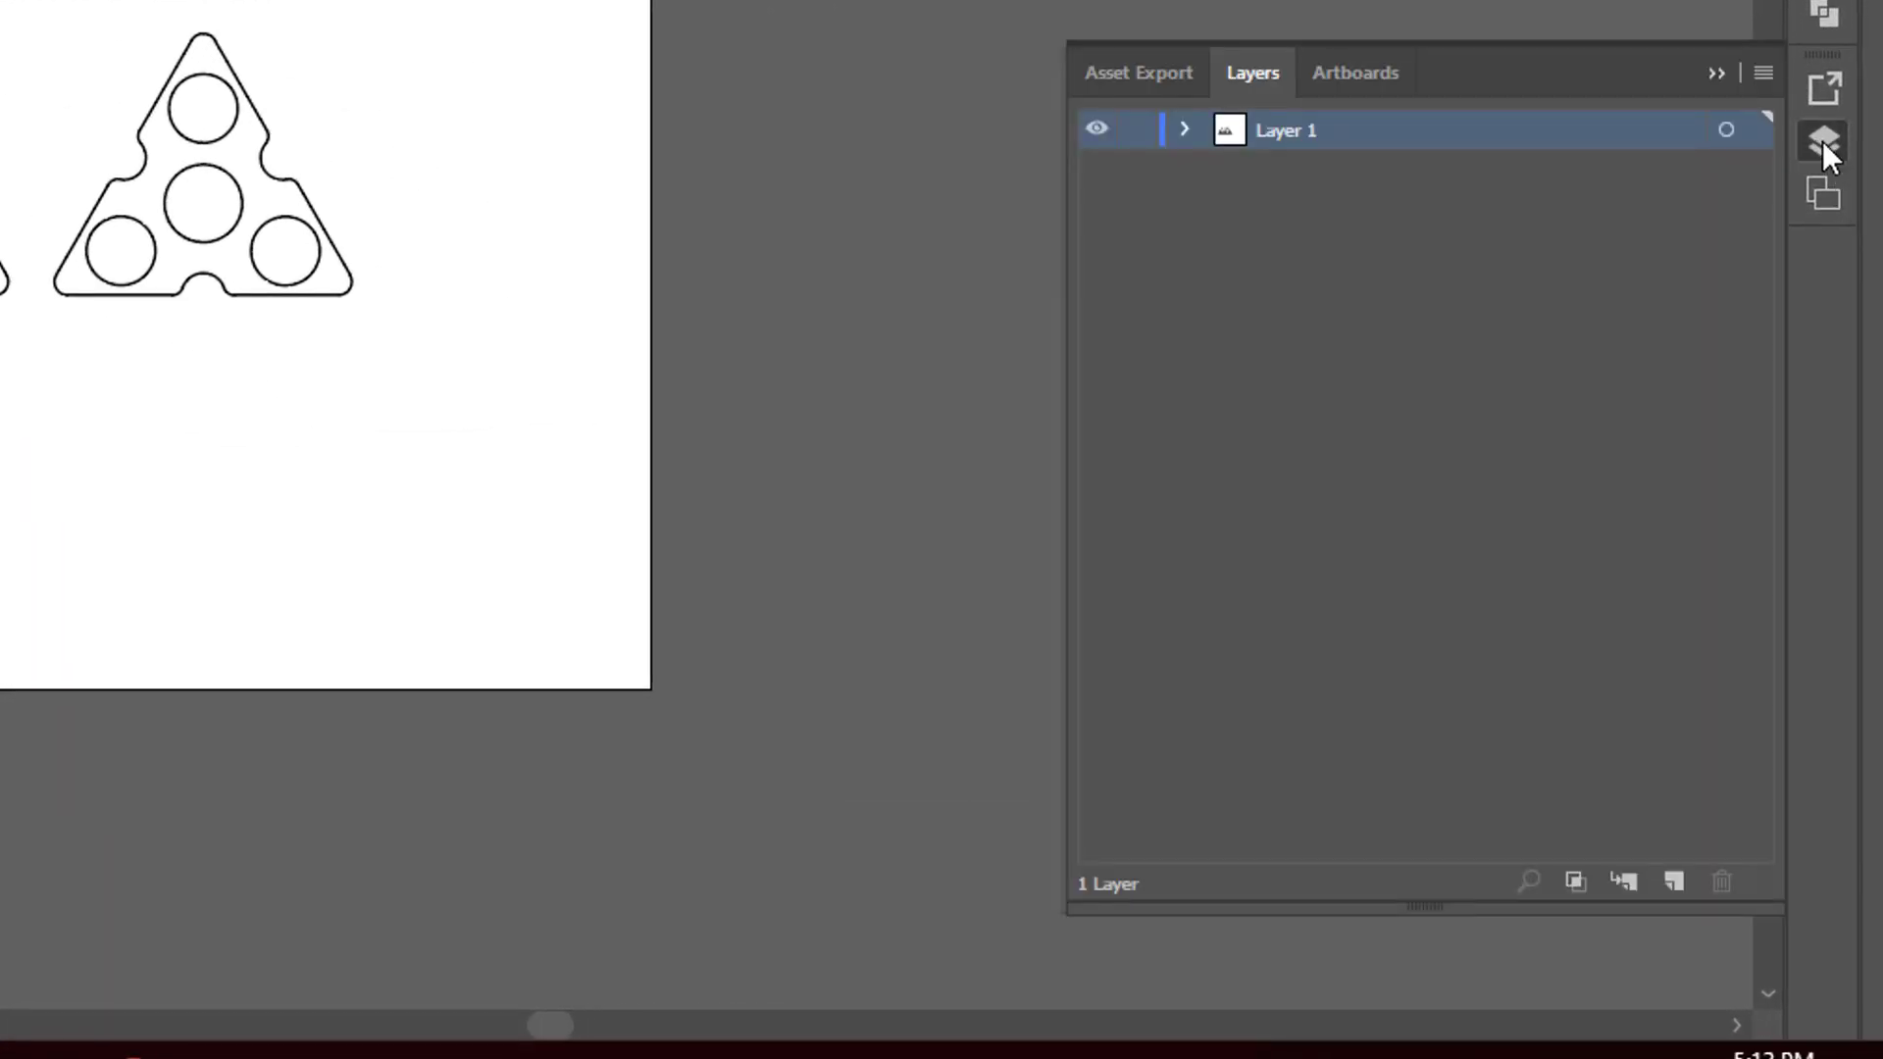
# Delete the clipping path from the title text's Clip Group in Layer 1
pyautogui.click(1187, 129)
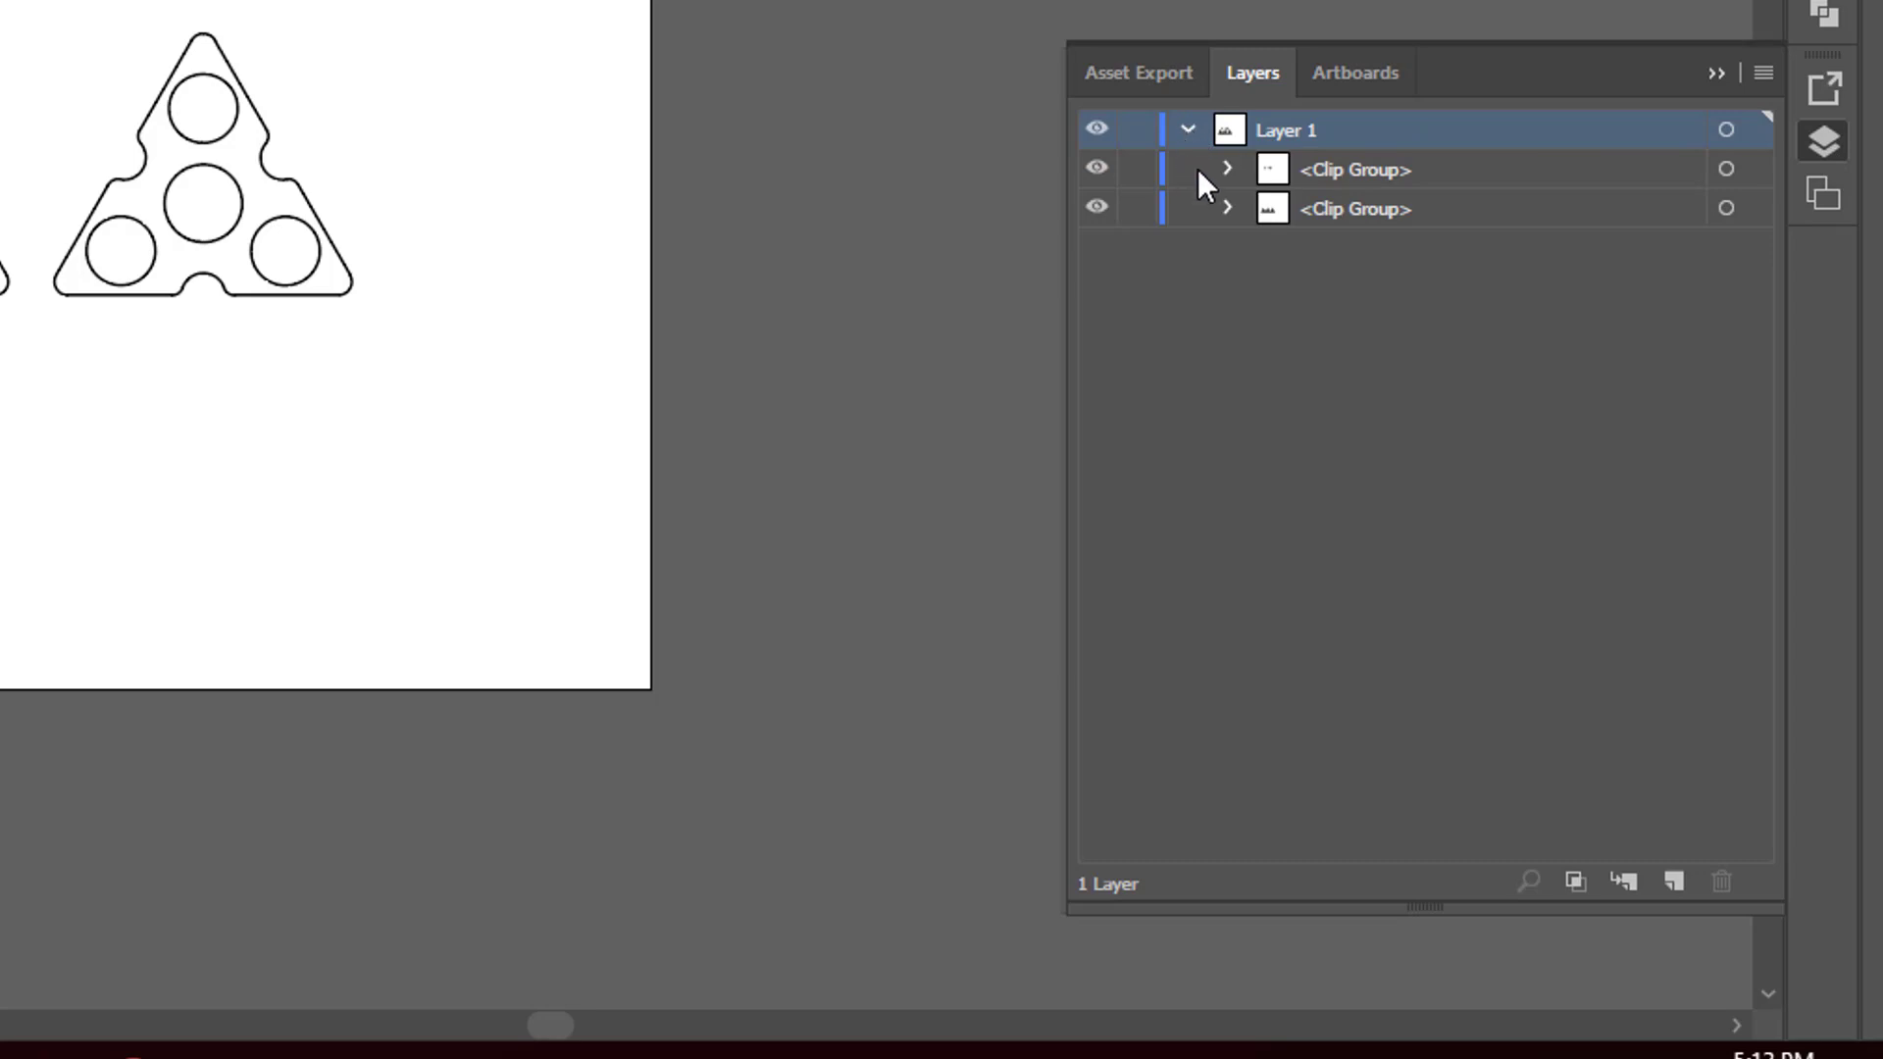
pyautogui.click(1228, 168)
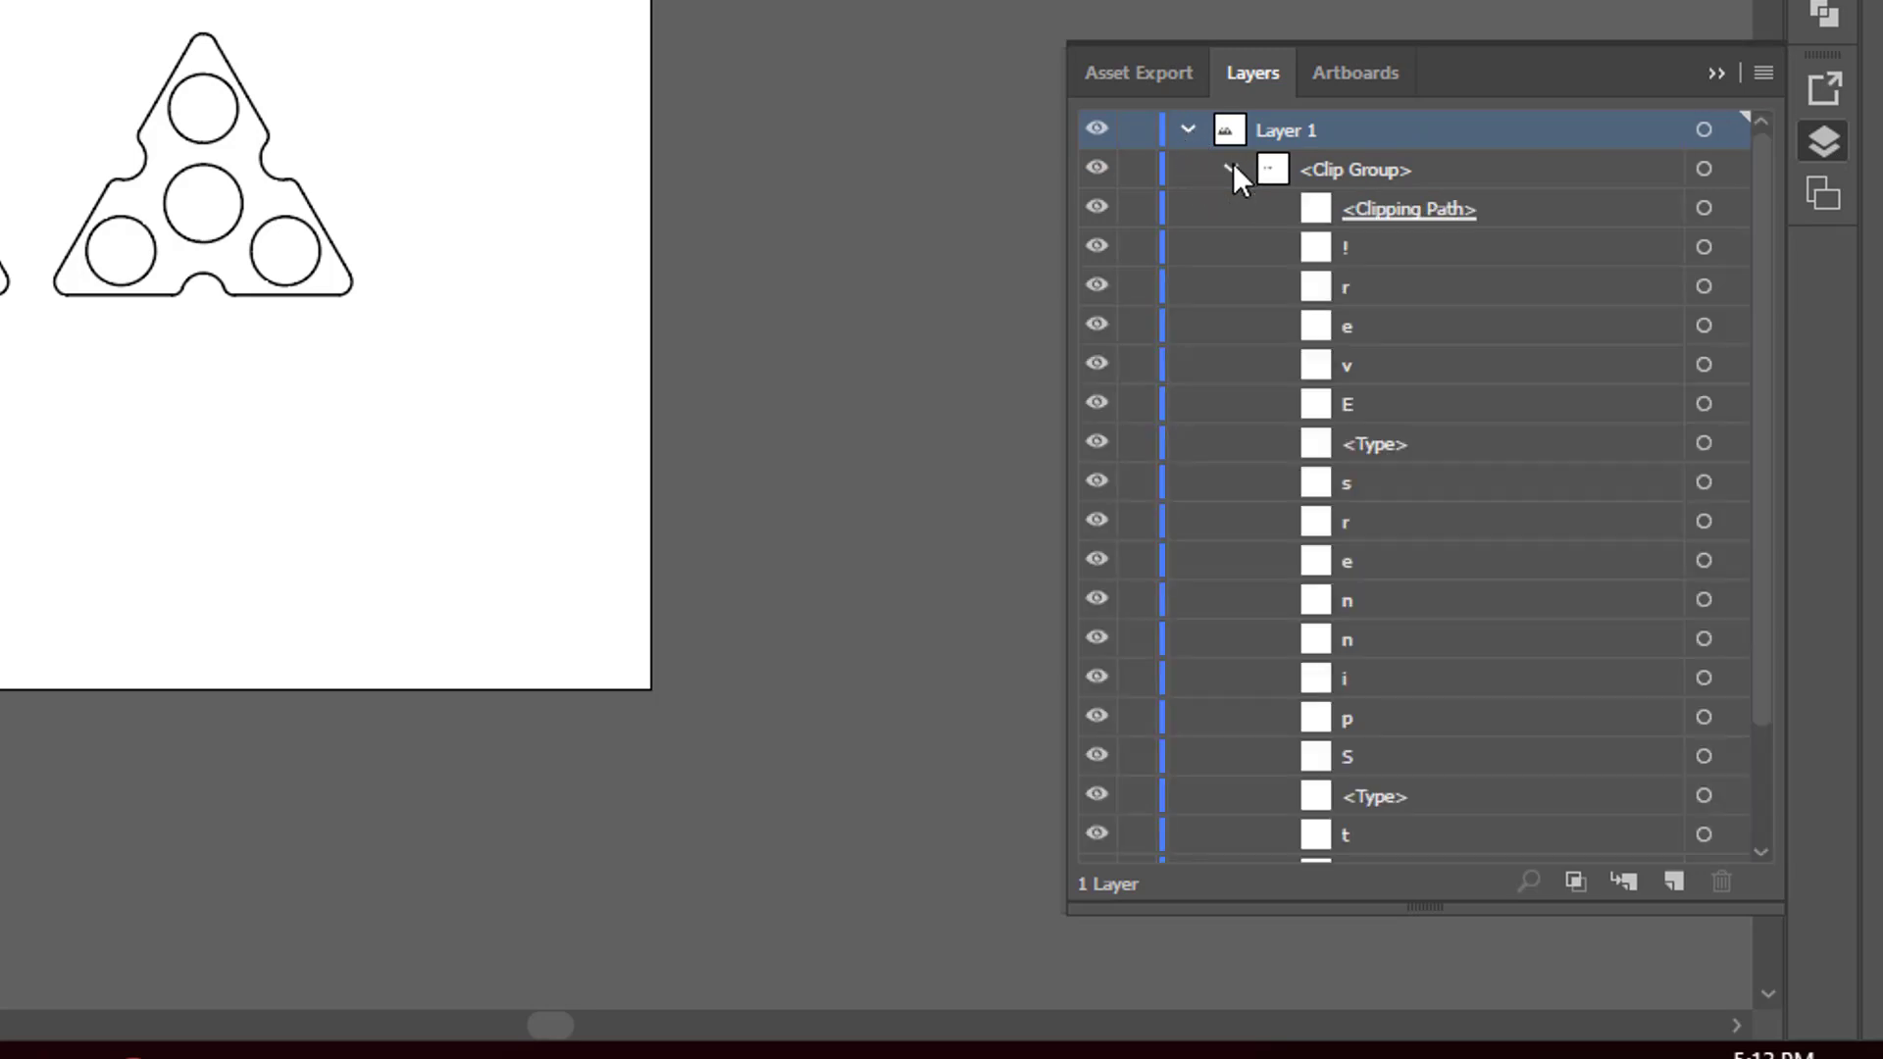
pyautogui.click(1418, 217)
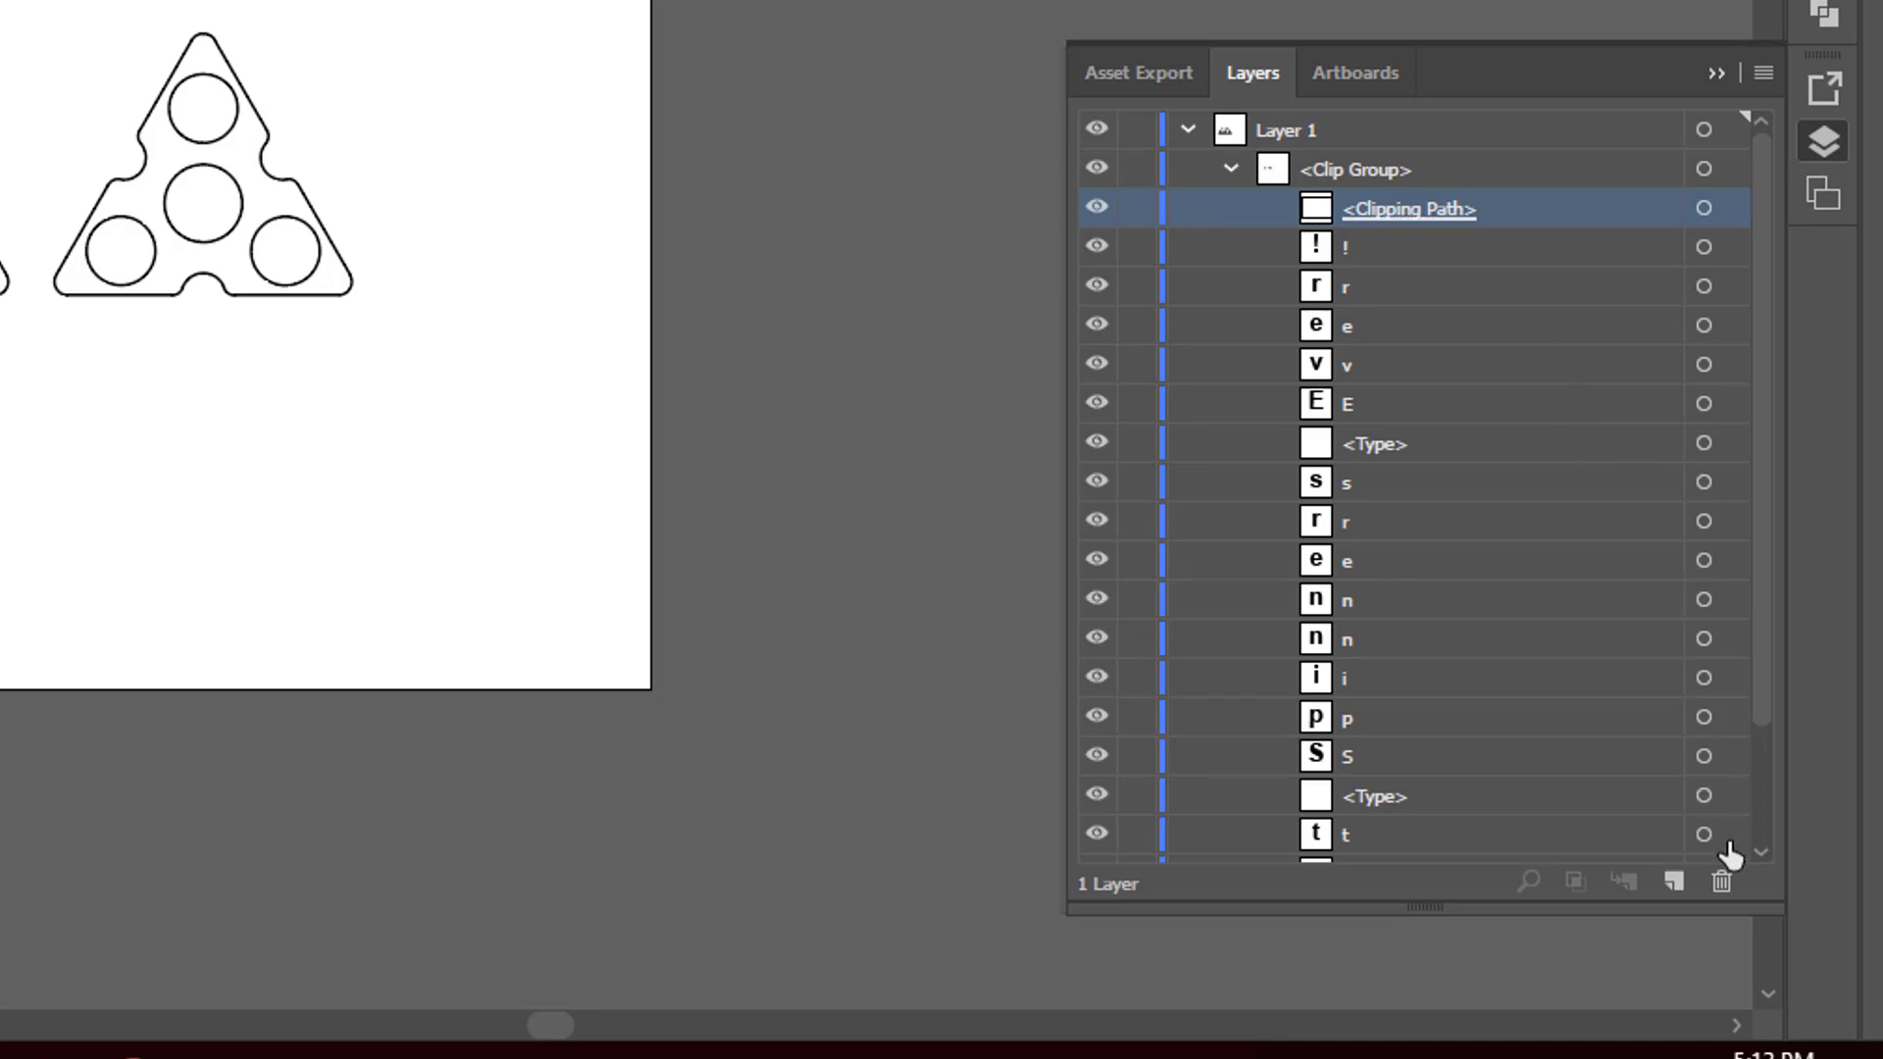
pyautogui.click(1724, 880)
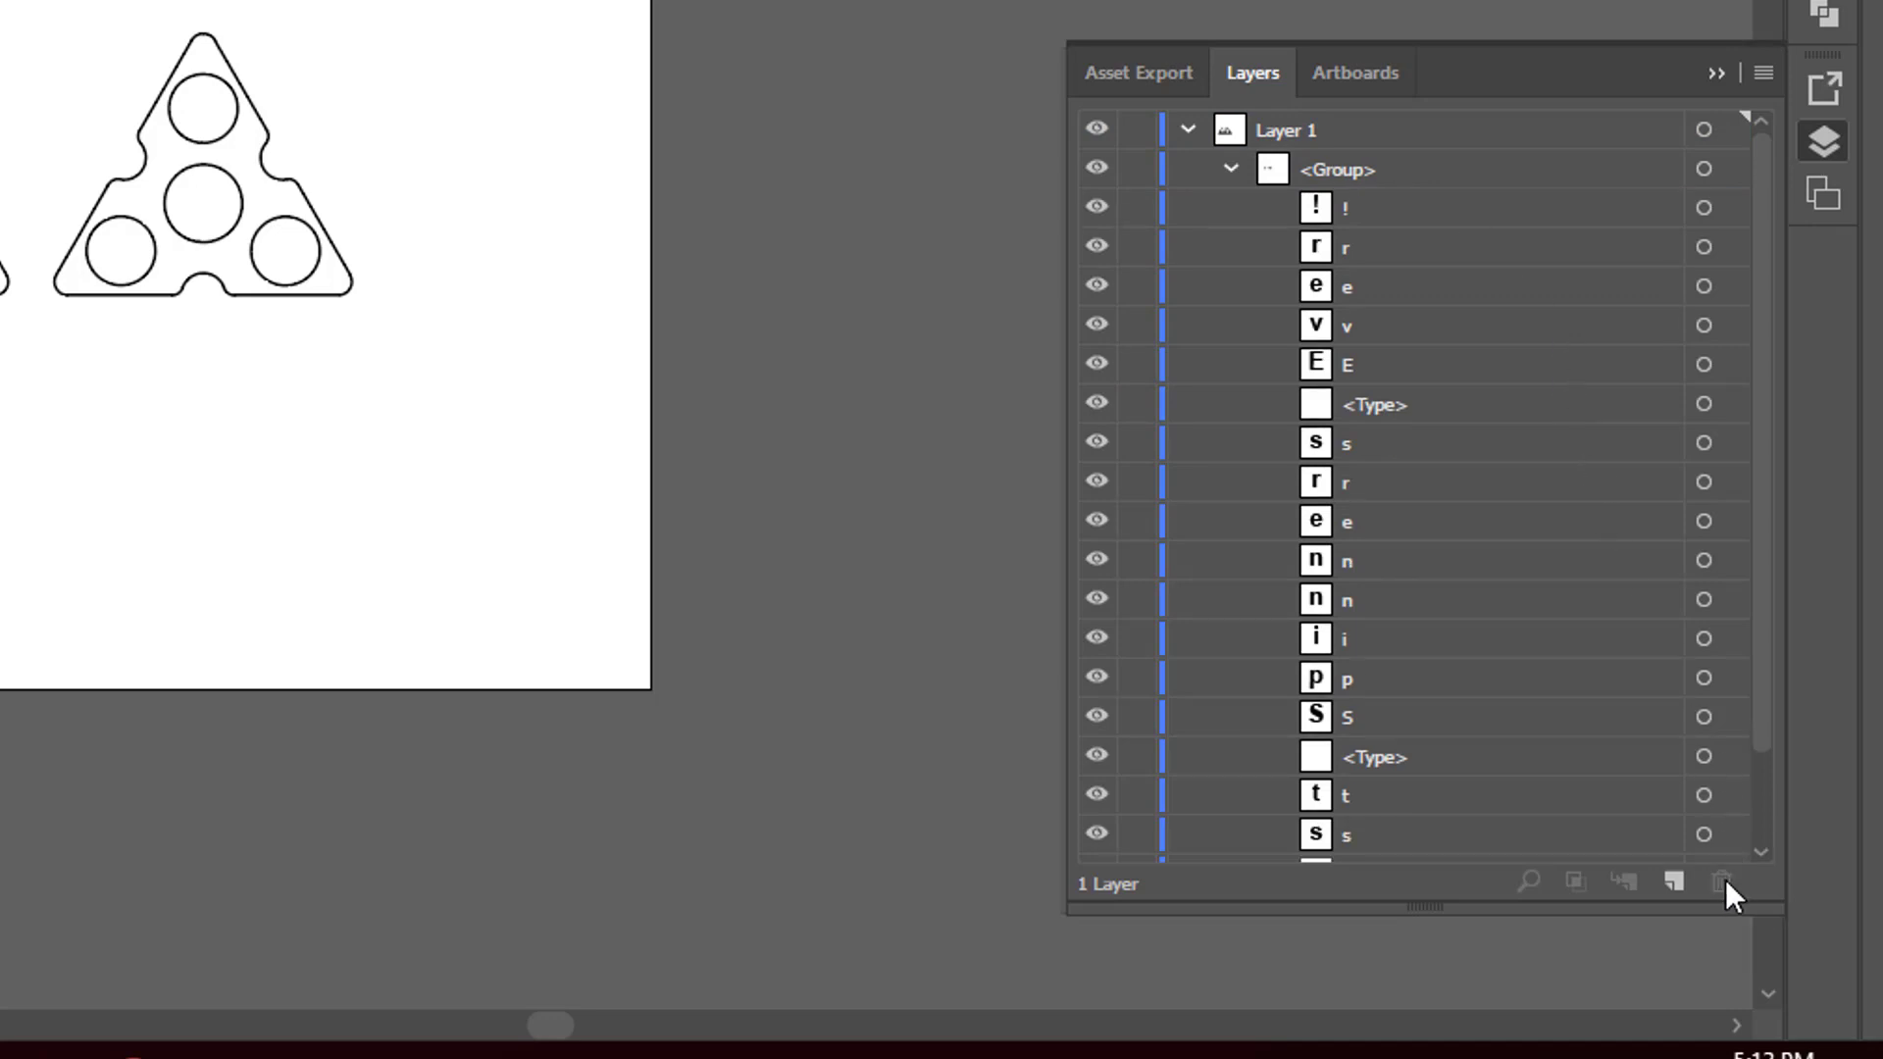
pyautogui.click(1228, 167)
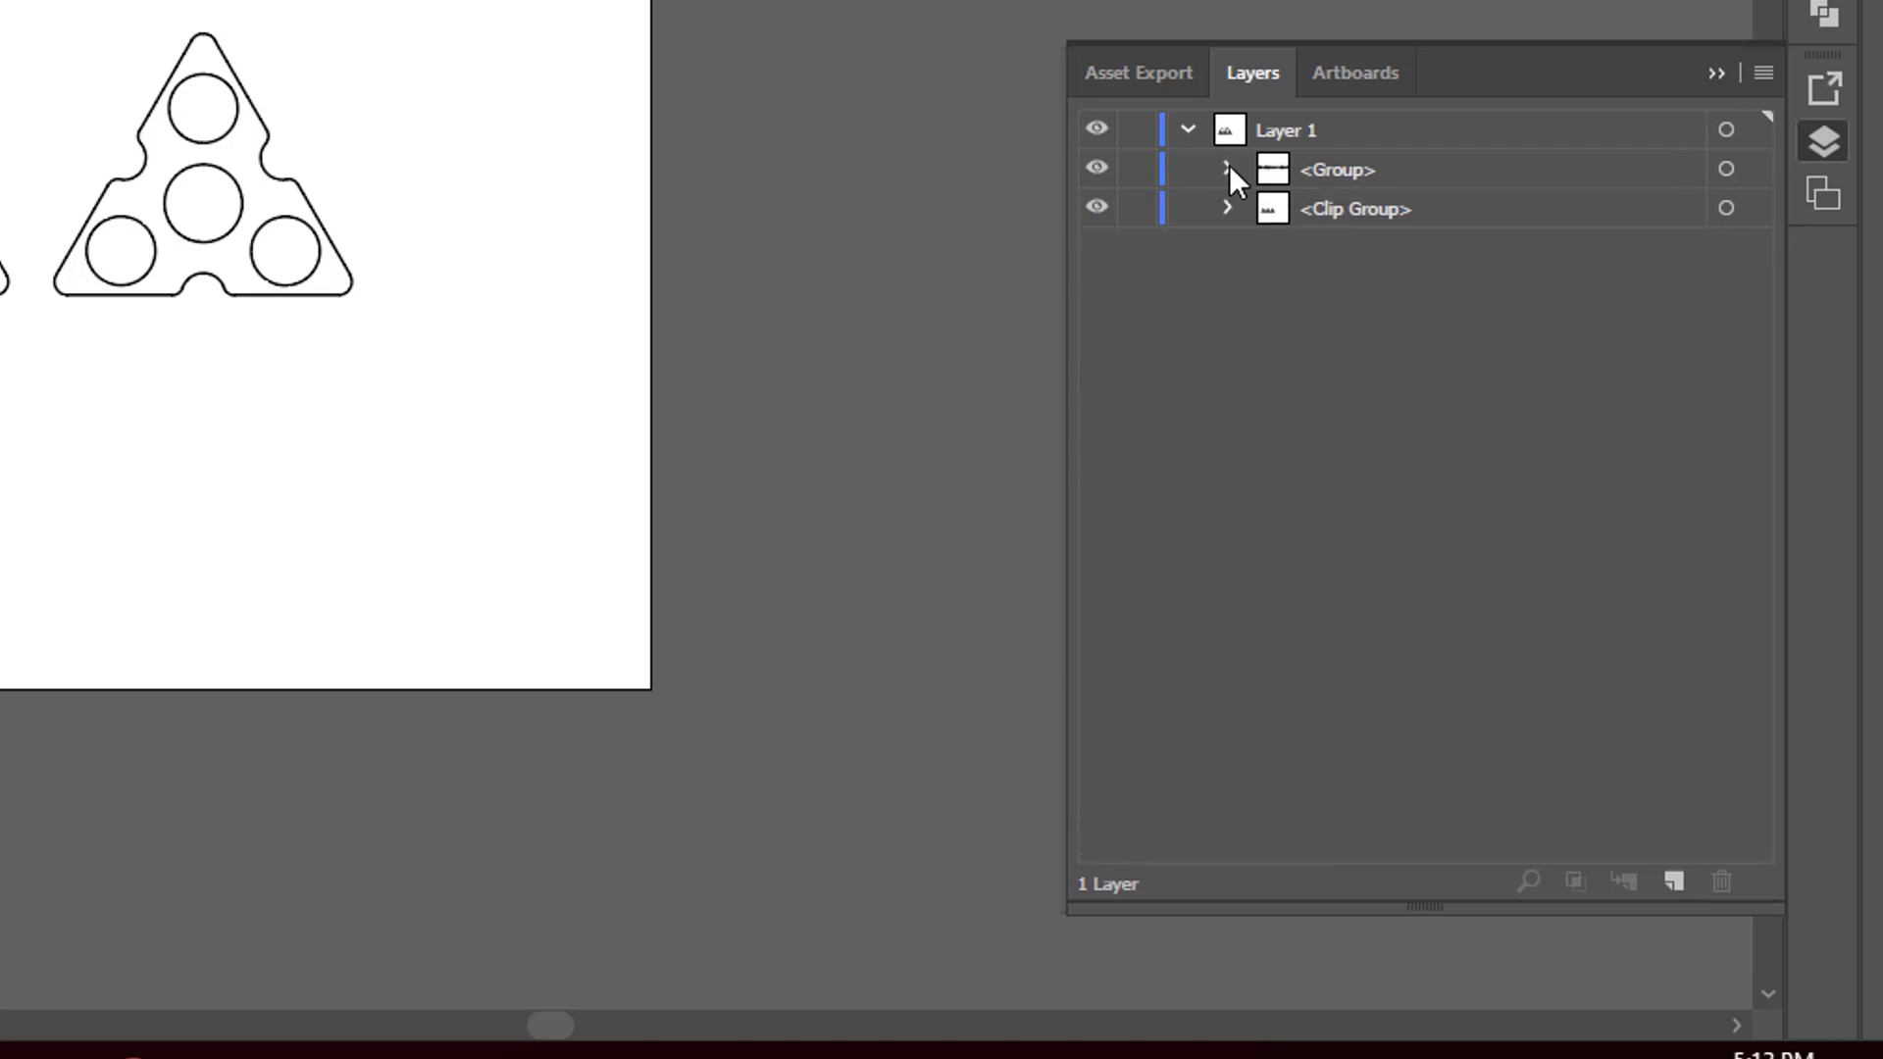
# Delete the clipping path from the spinners' Clip Group and collapse the Layers panel
pyautogui.click(1227, 204)
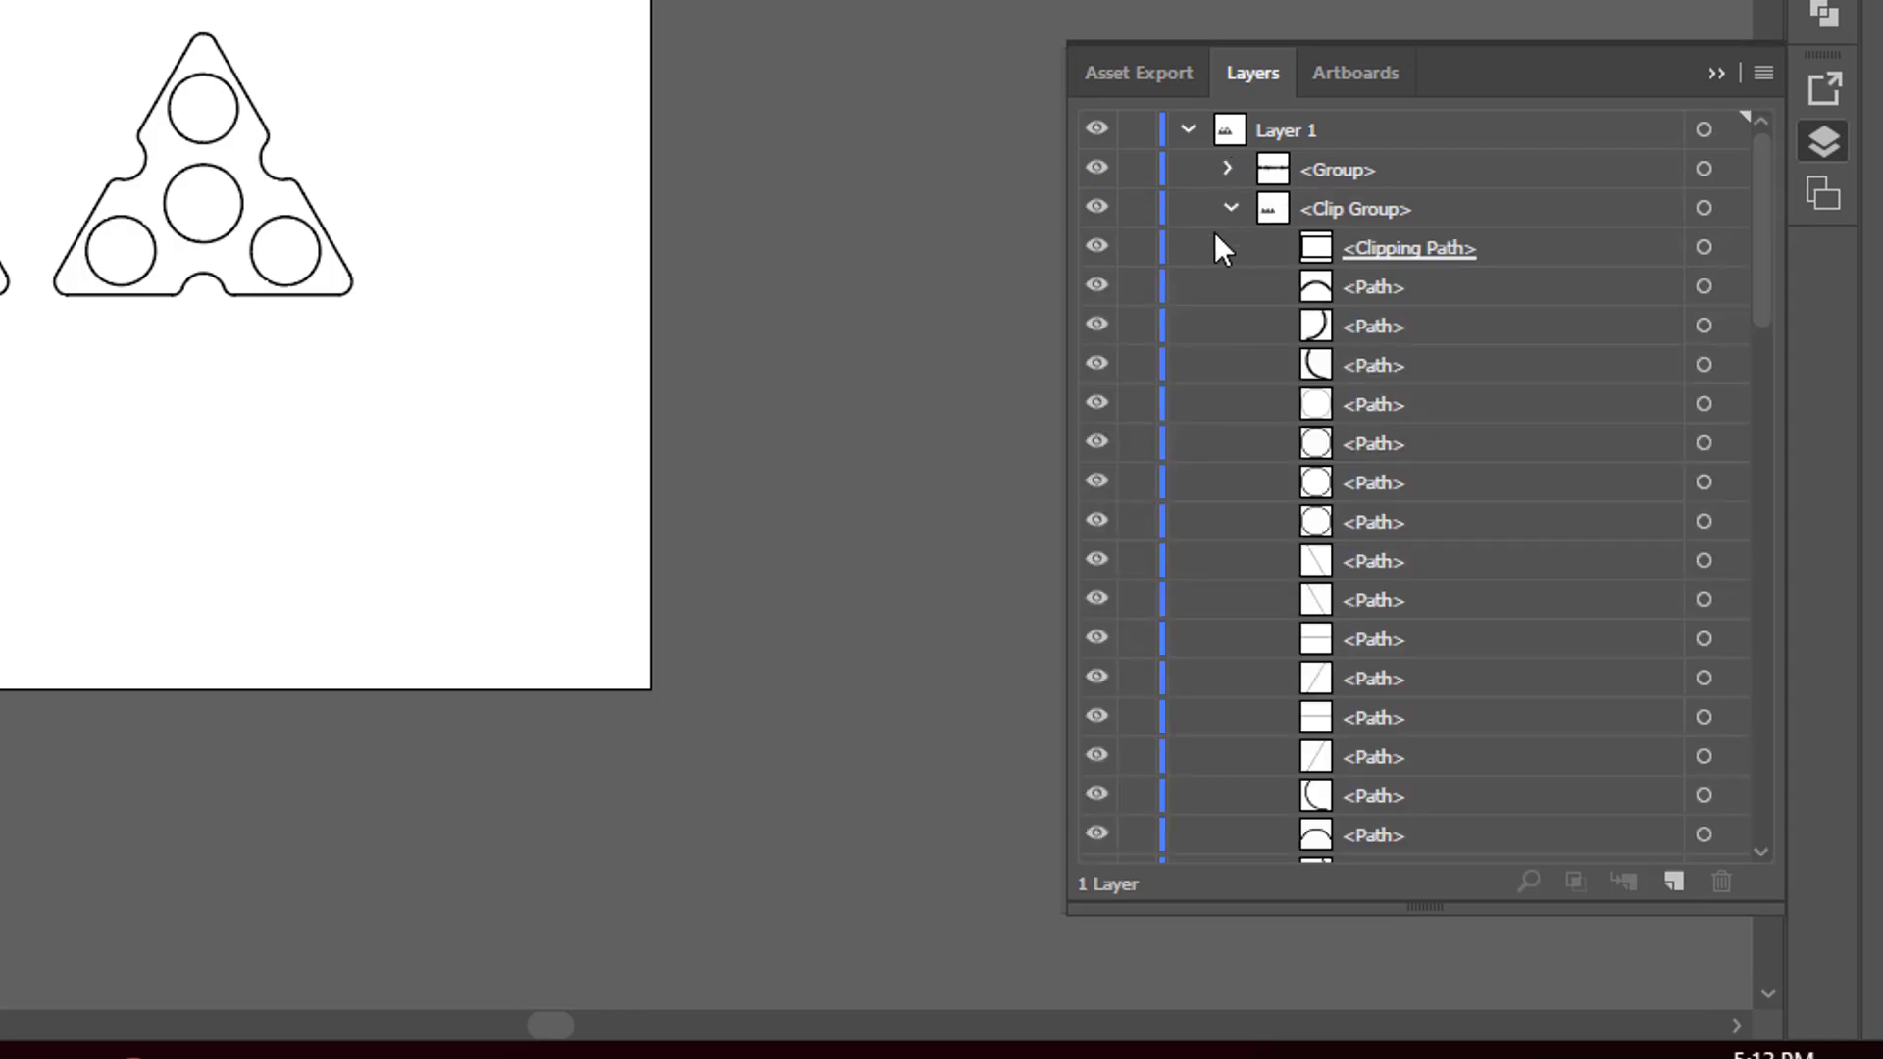
pyautogui.click(1371, 247)
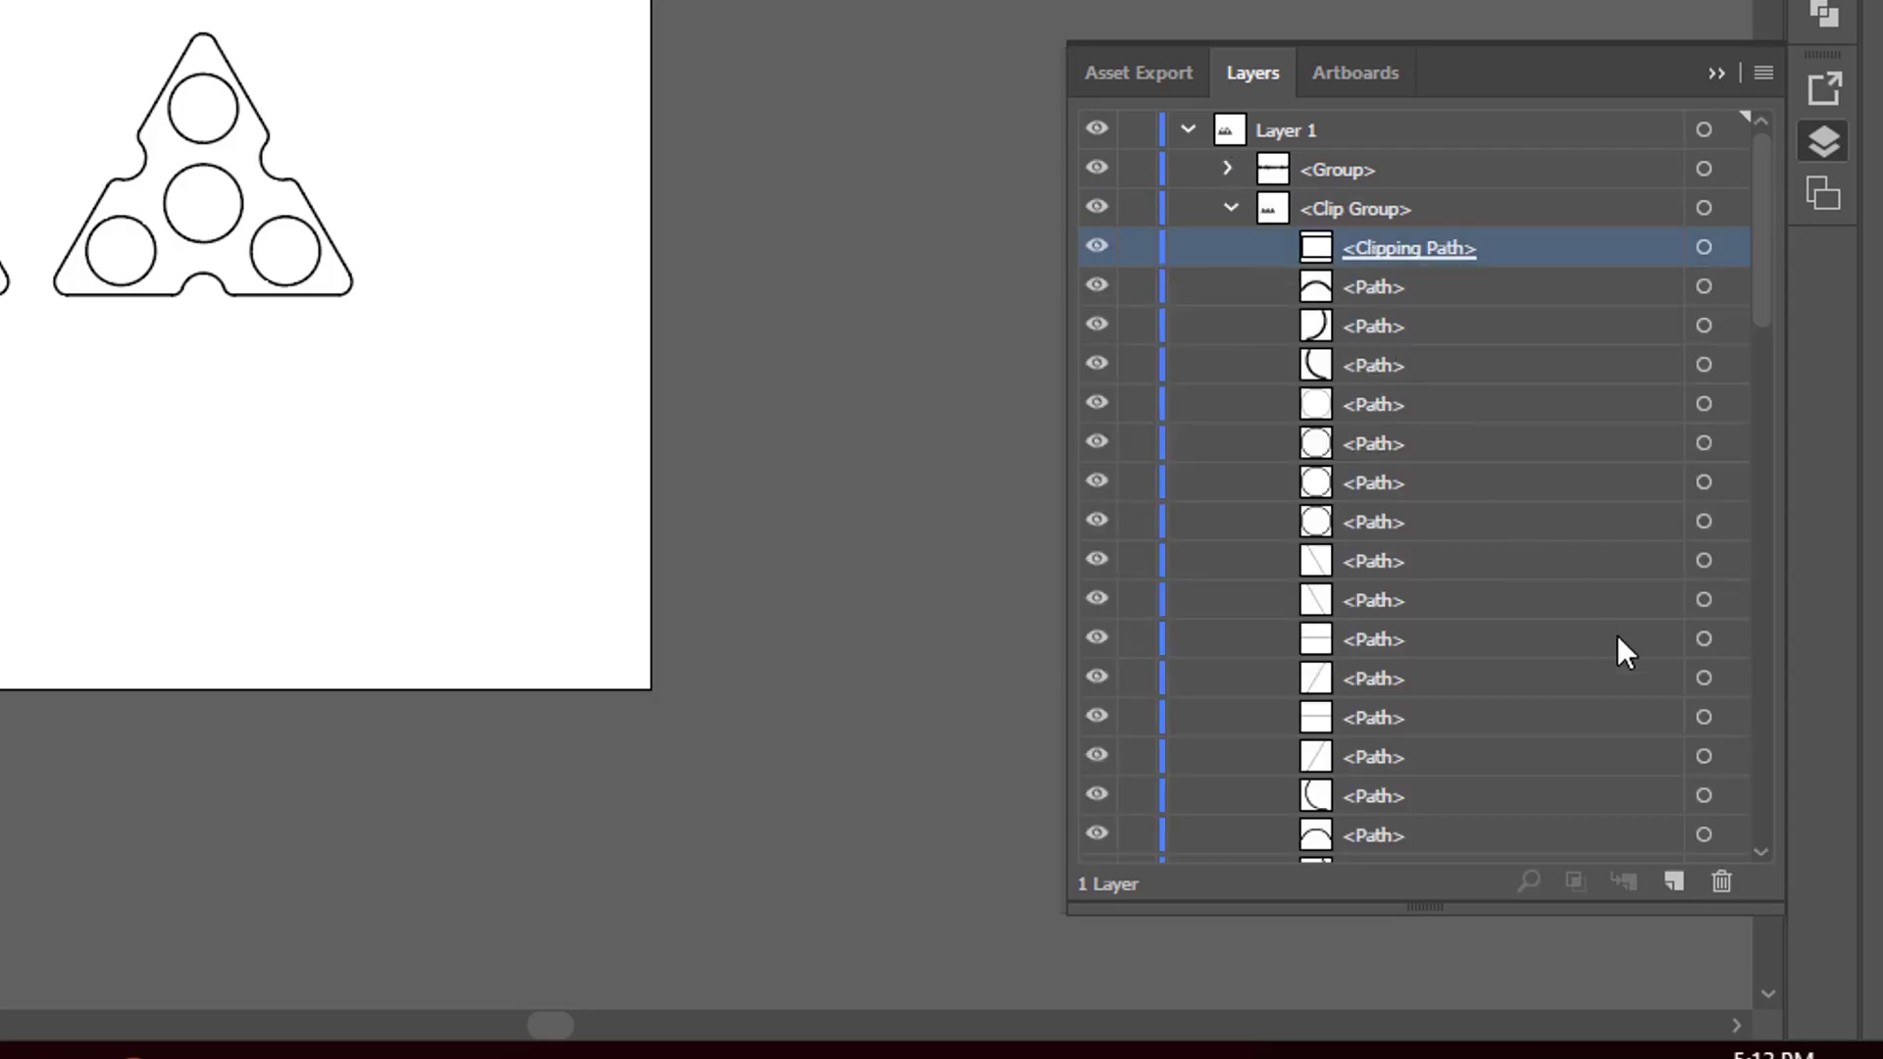
pyautogui.click(1723, 882)
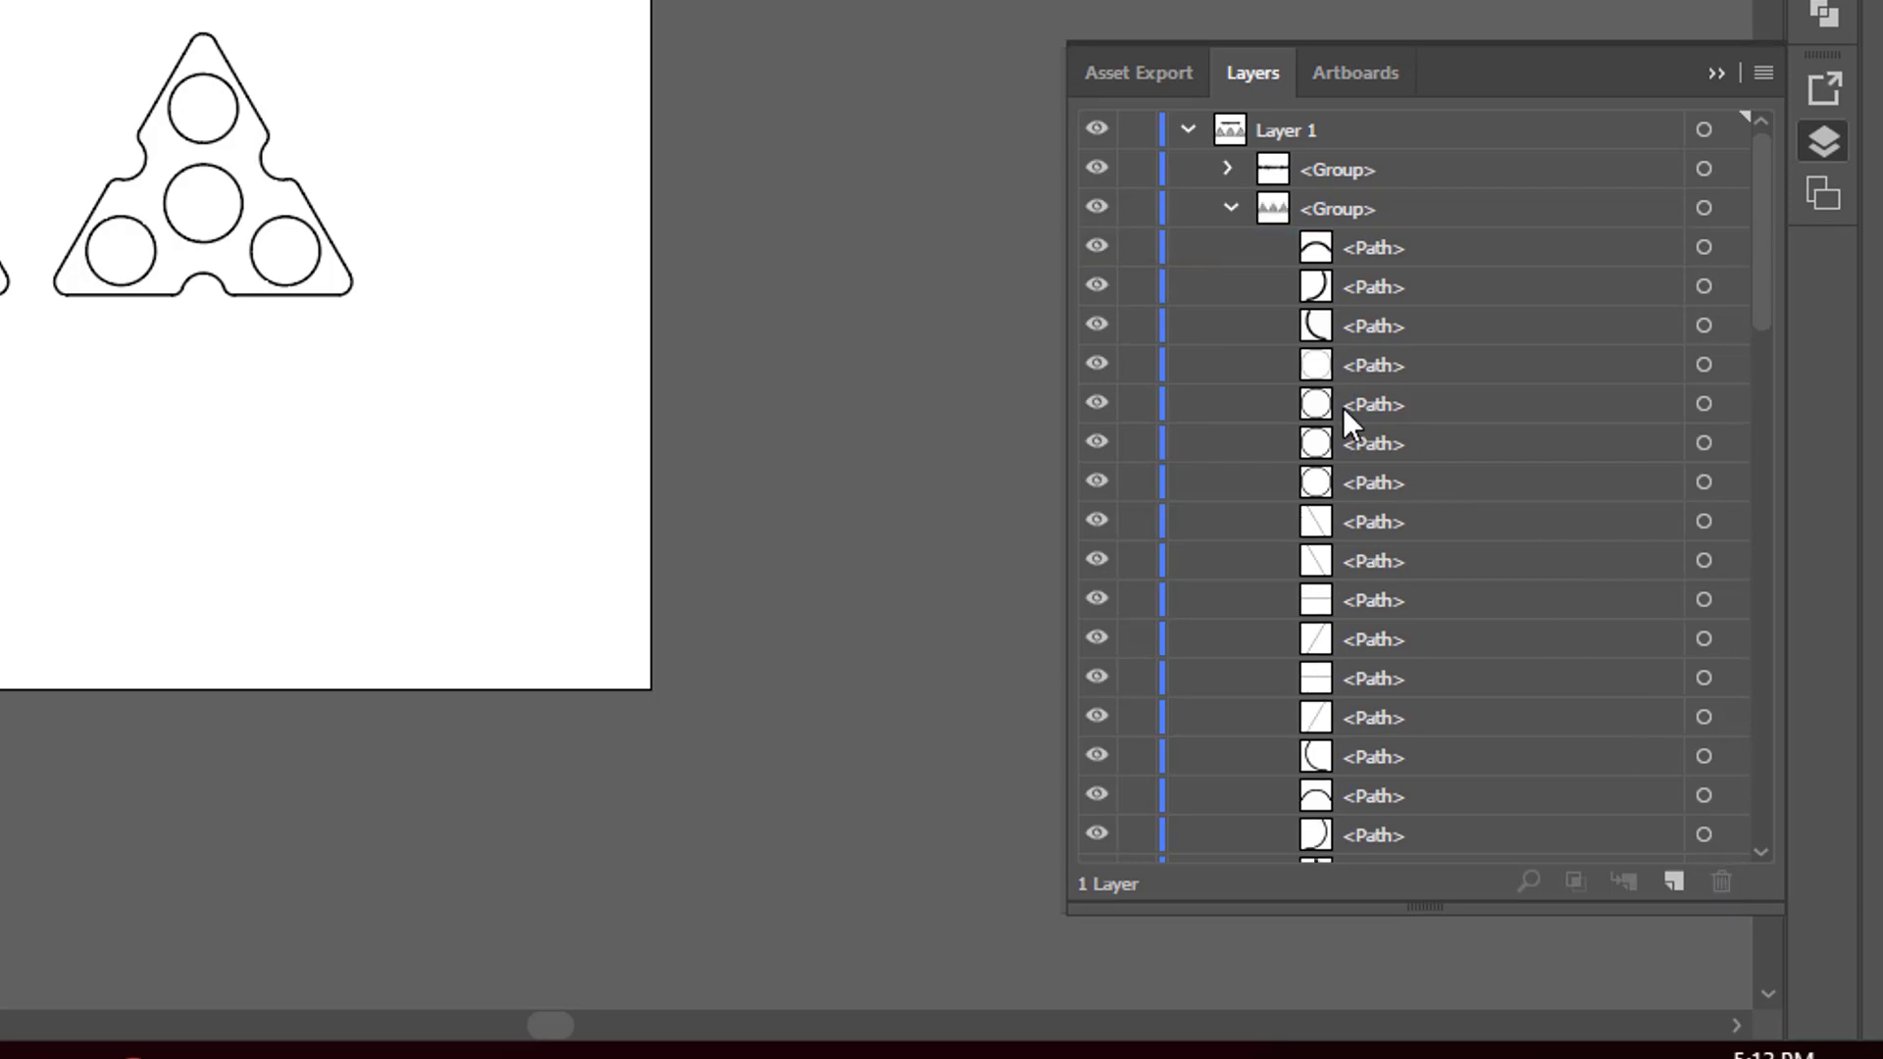
pyautogui.click(1227, 208)
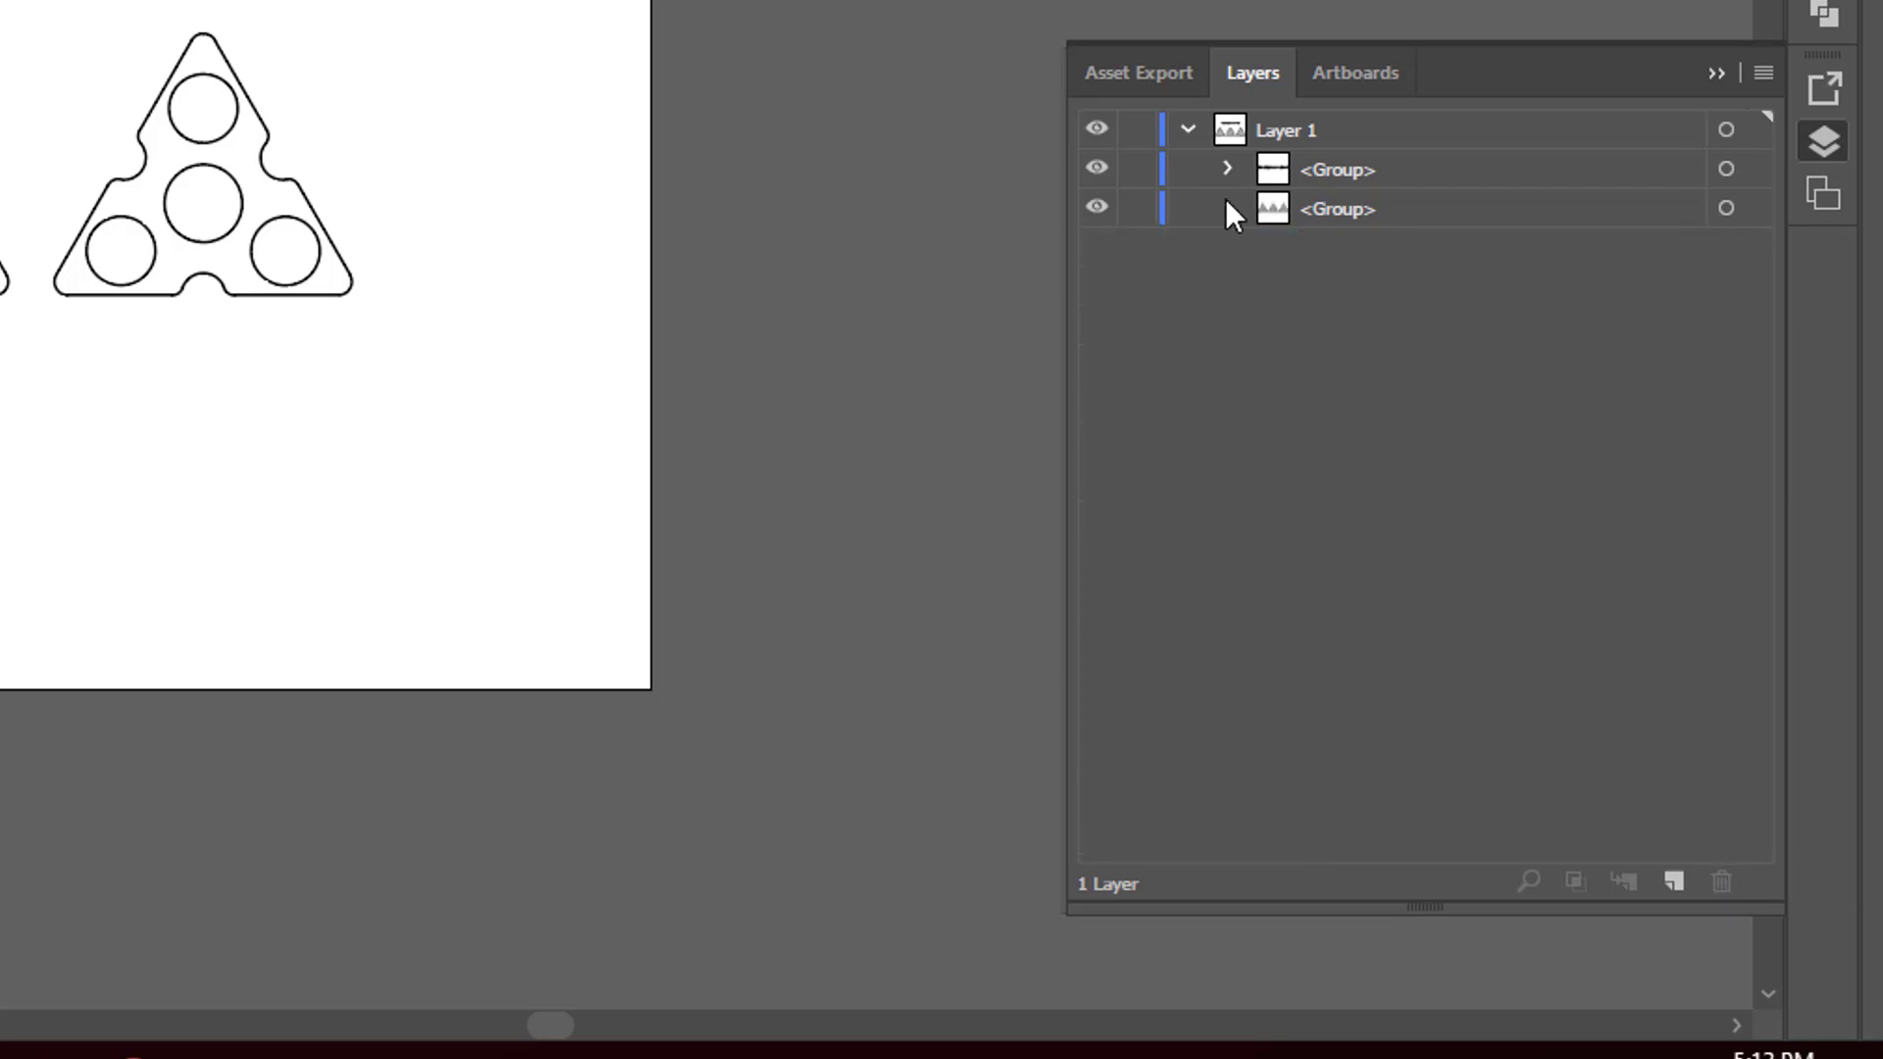
pyautogui.click(1717, 73)
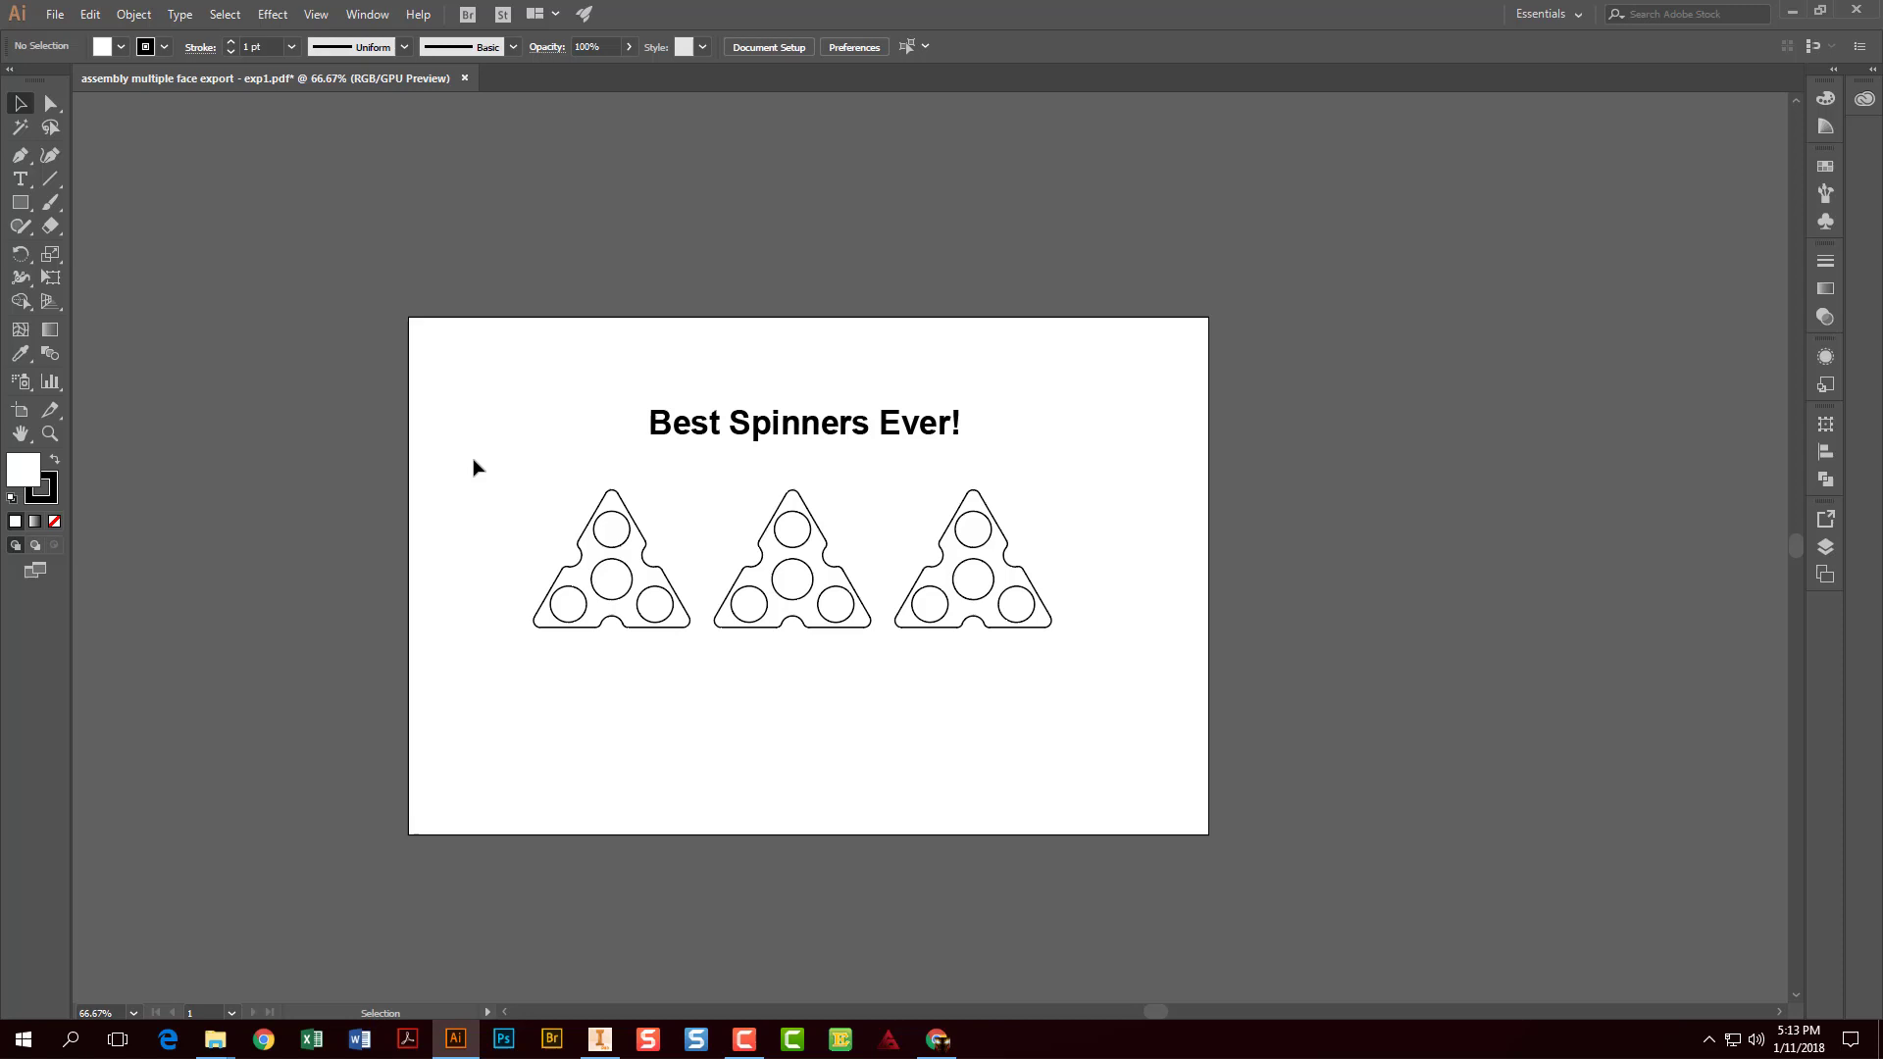
pyautogui.moveTo(473, 459); pyautogui.dragTo(1147, 680)
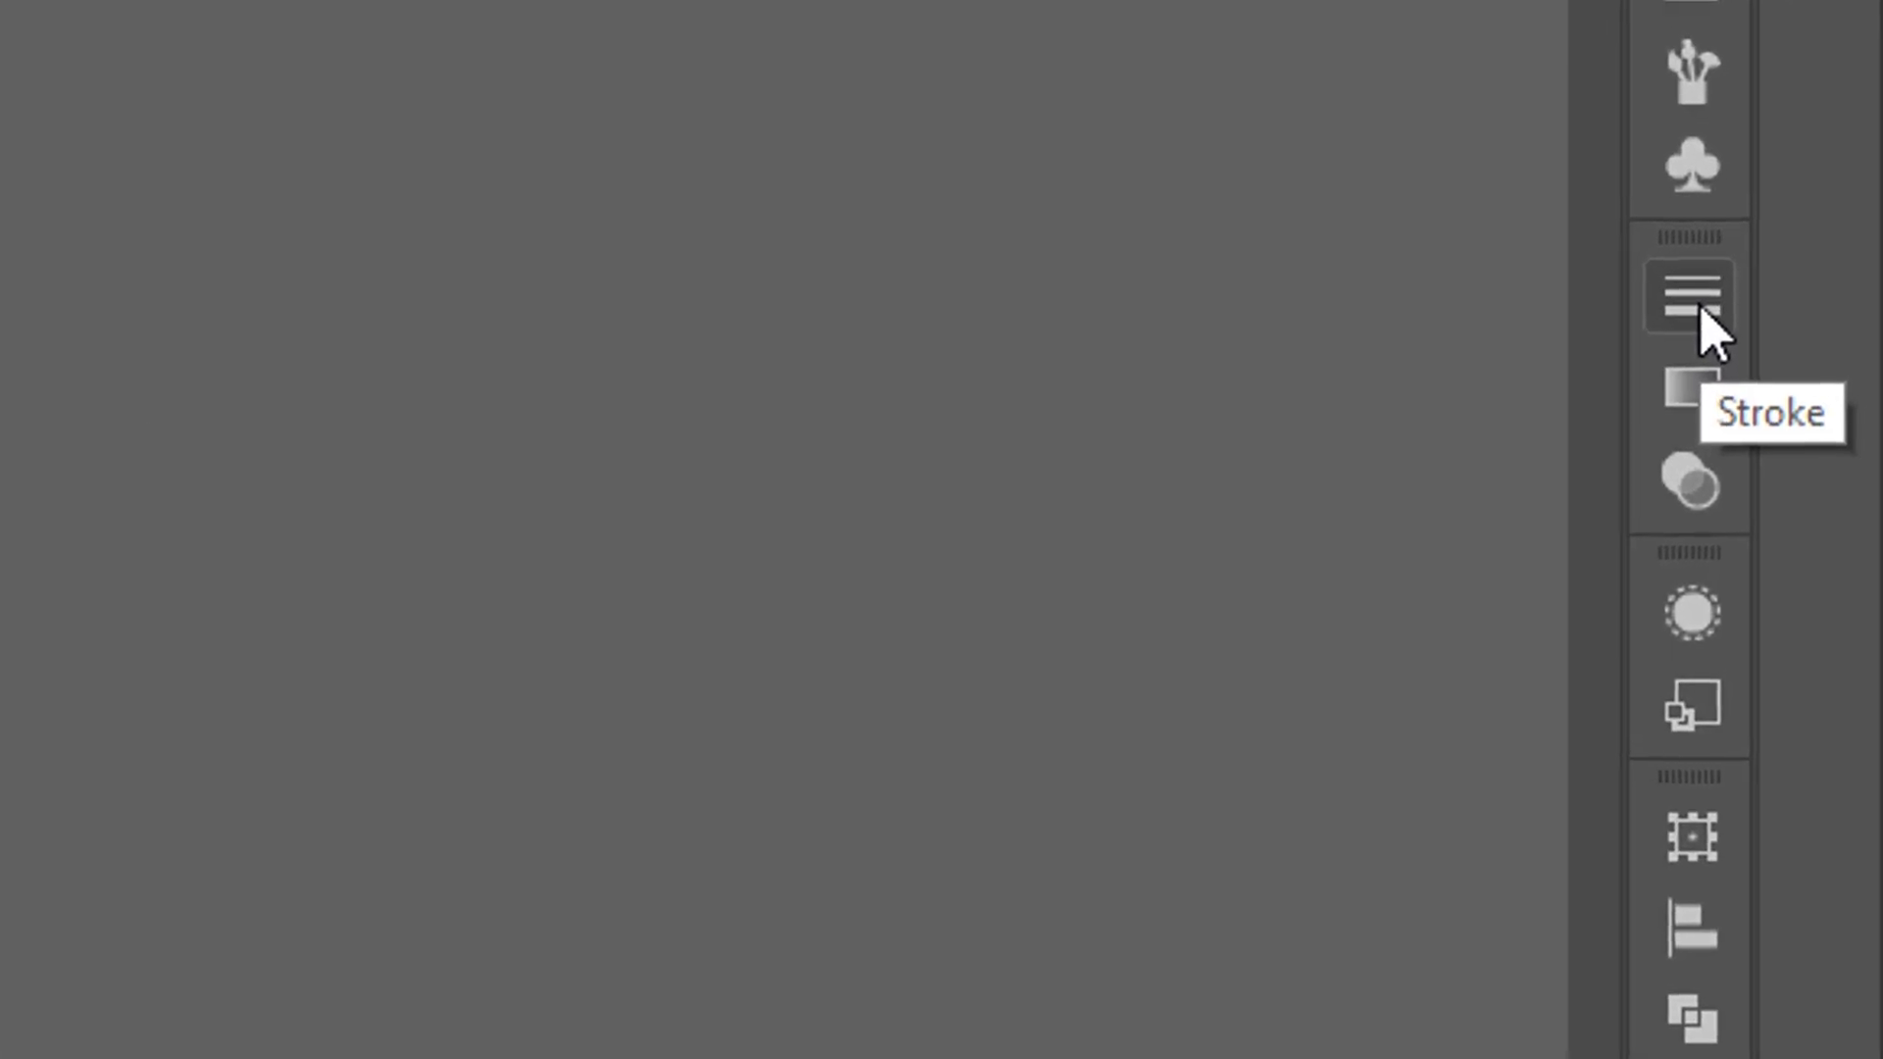
pyautogui.click(1696, 312)
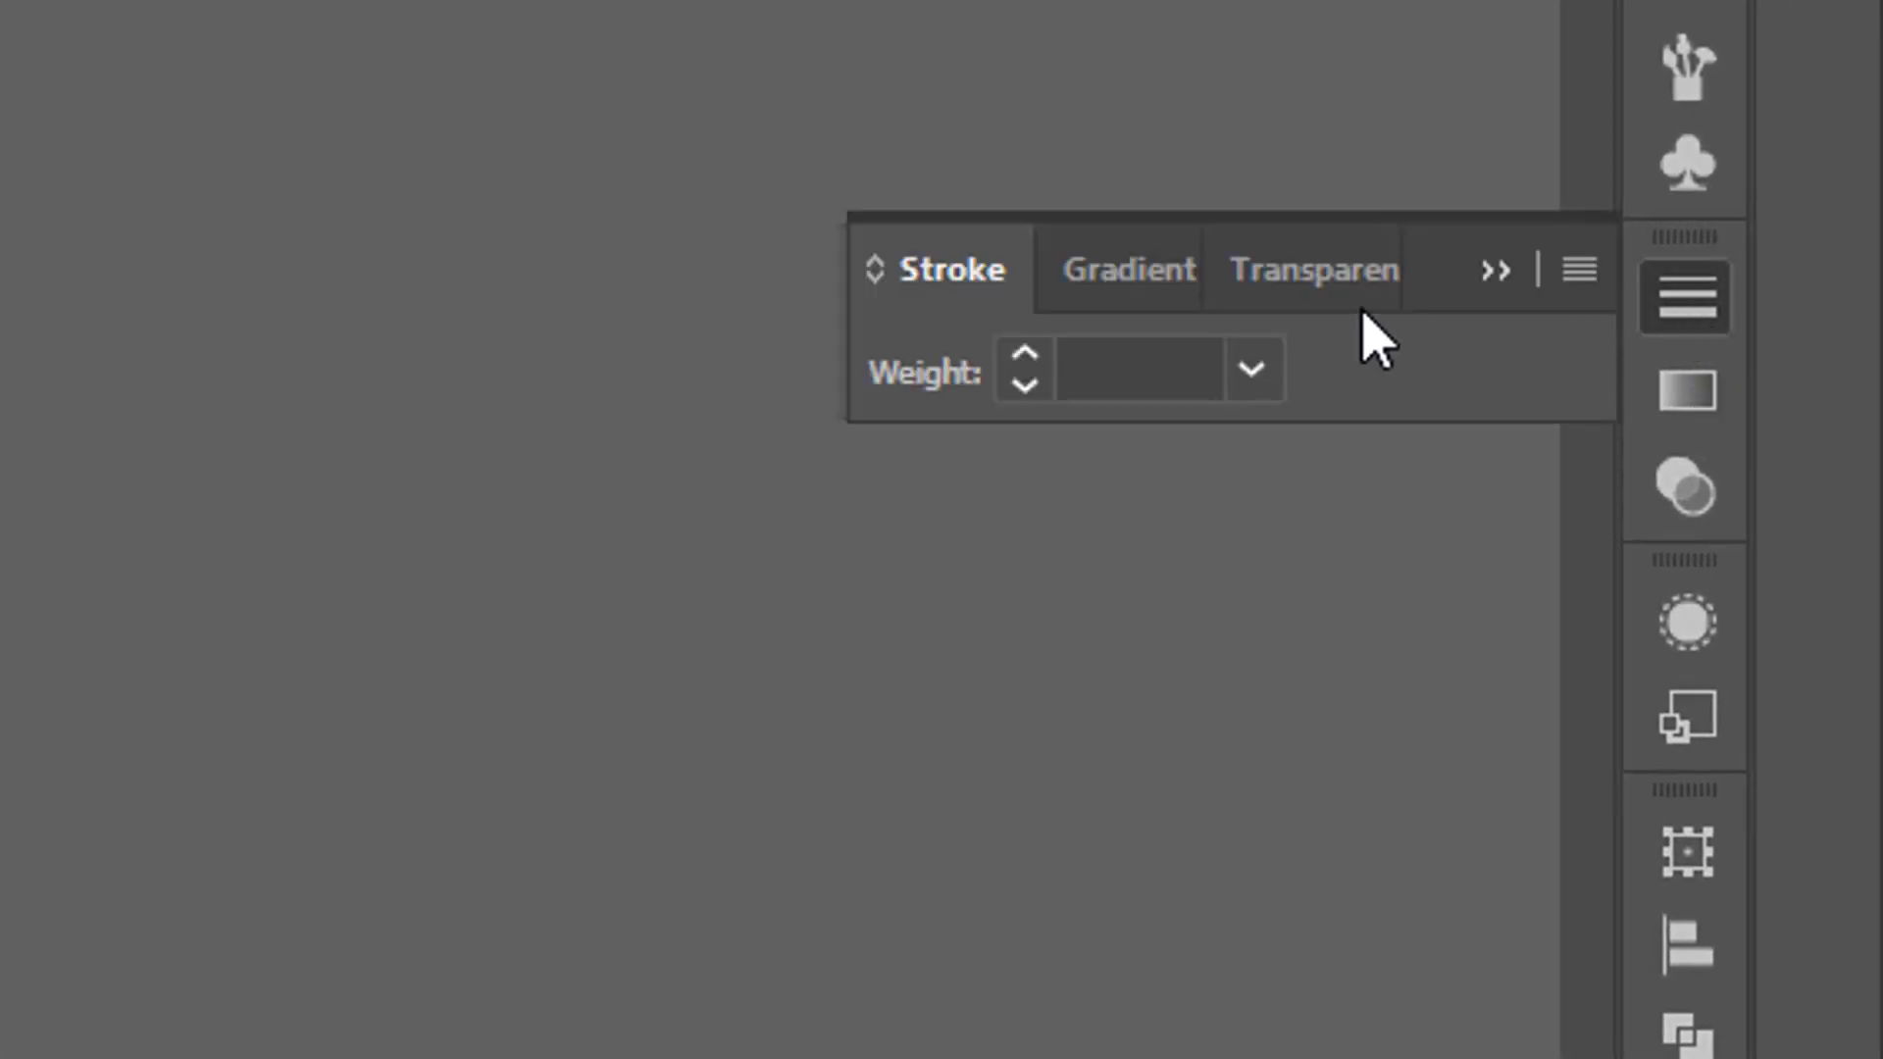
pyautogui.click(1155, 351)
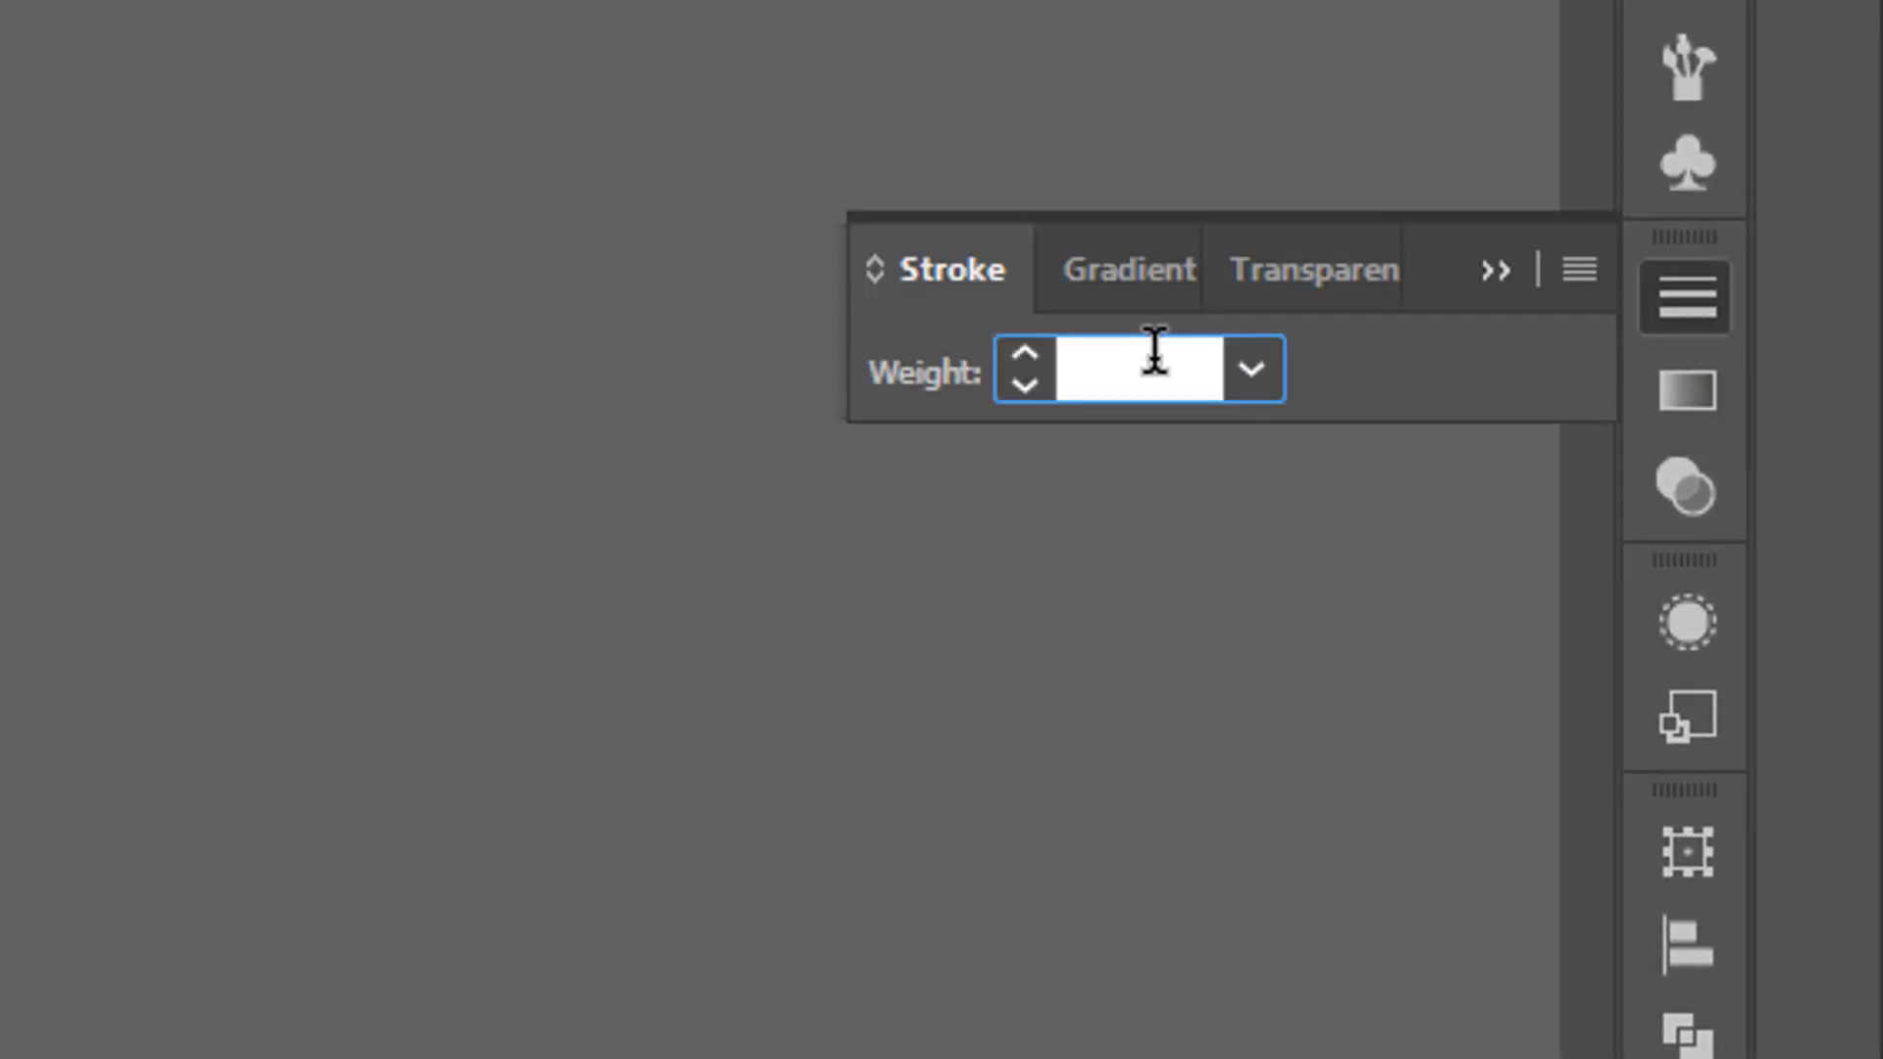
pyautogui.write('.001')
pyautogui.press('Return')
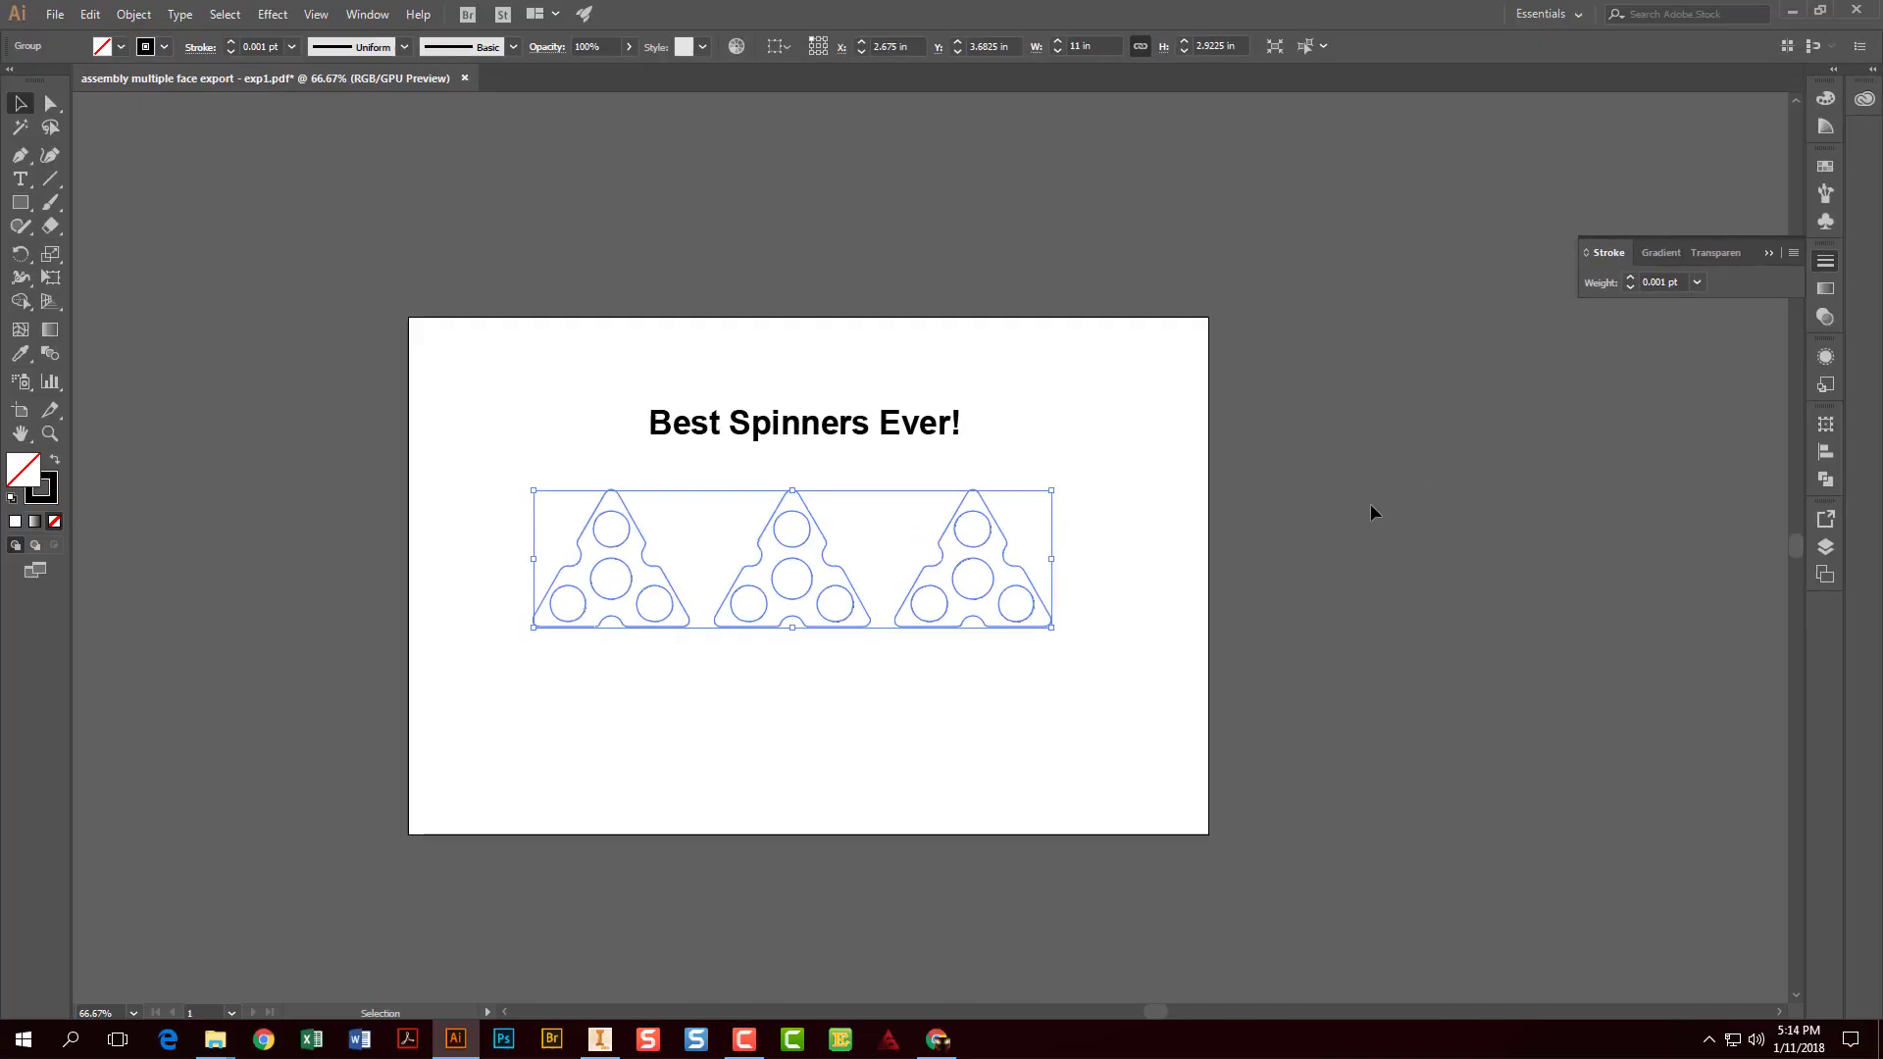
pyautogui.click(1371, 505)
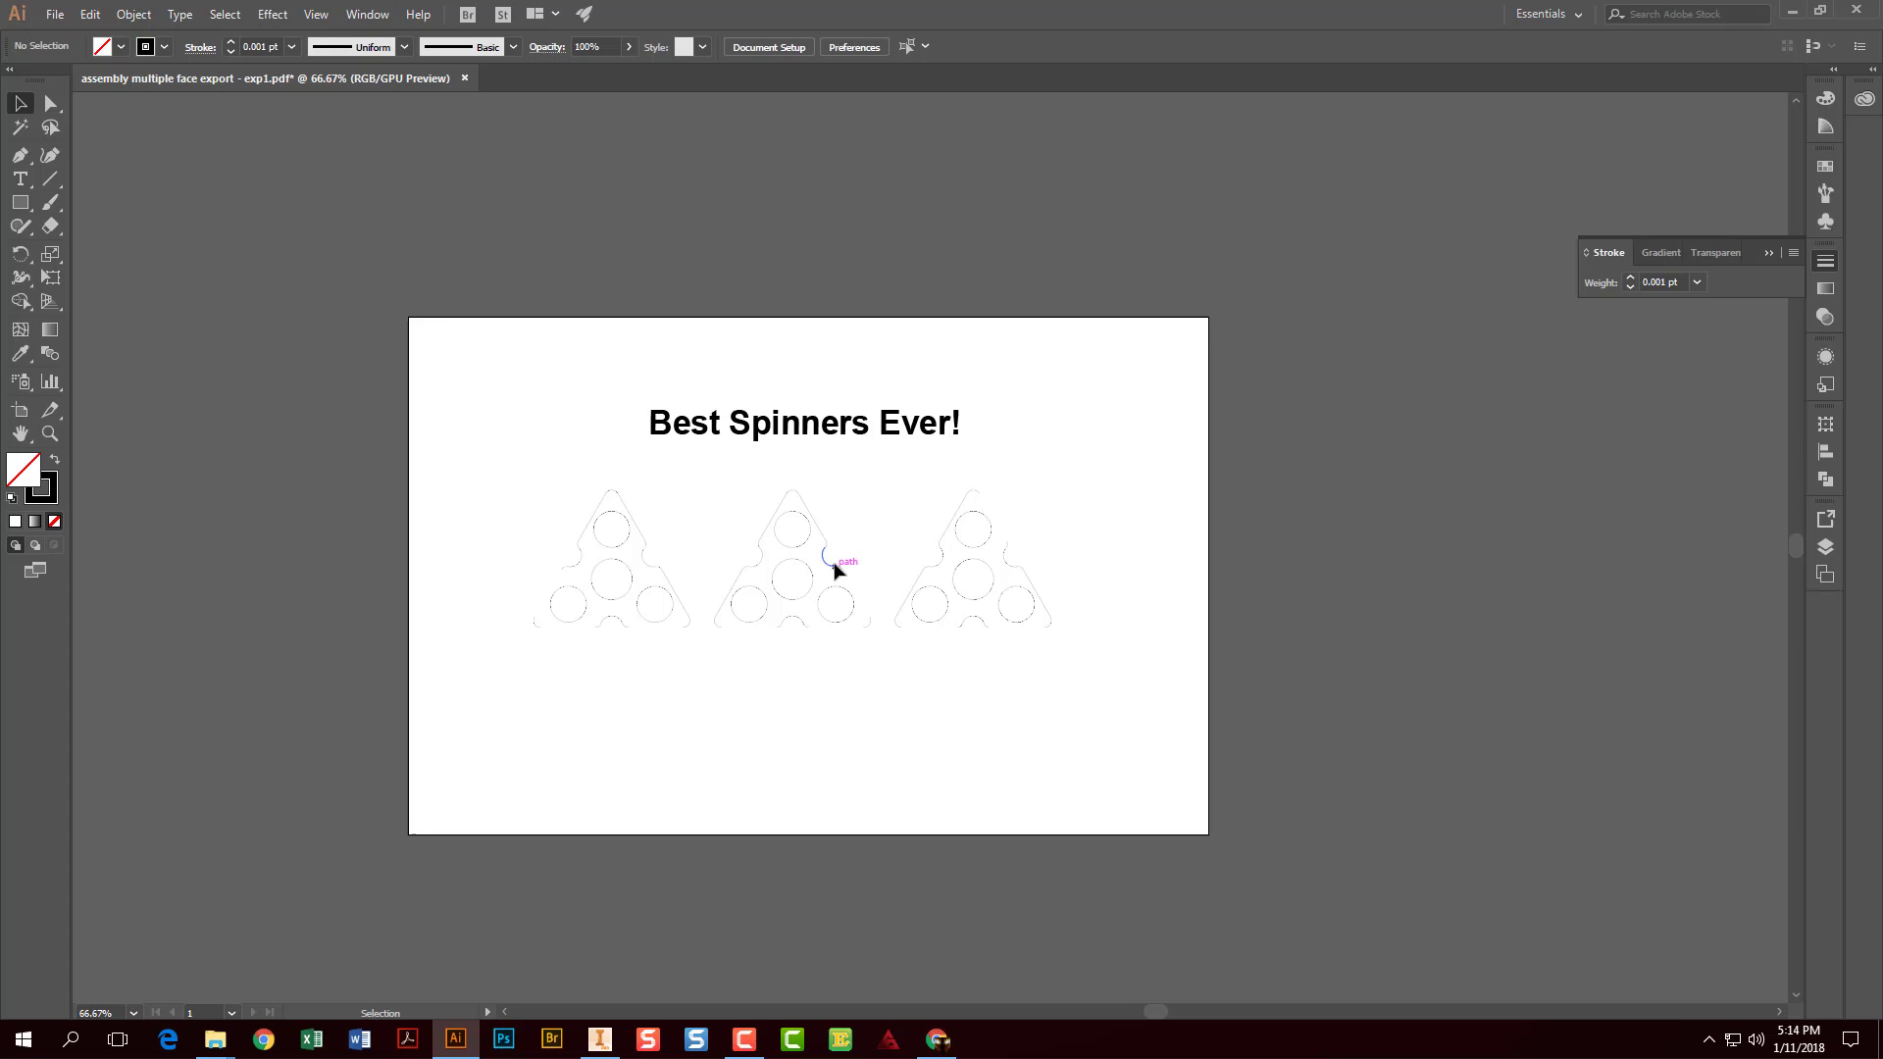
pyautogui.scroll(10, 832, 566)
pyautogui.scroll(-9, 833, 575)
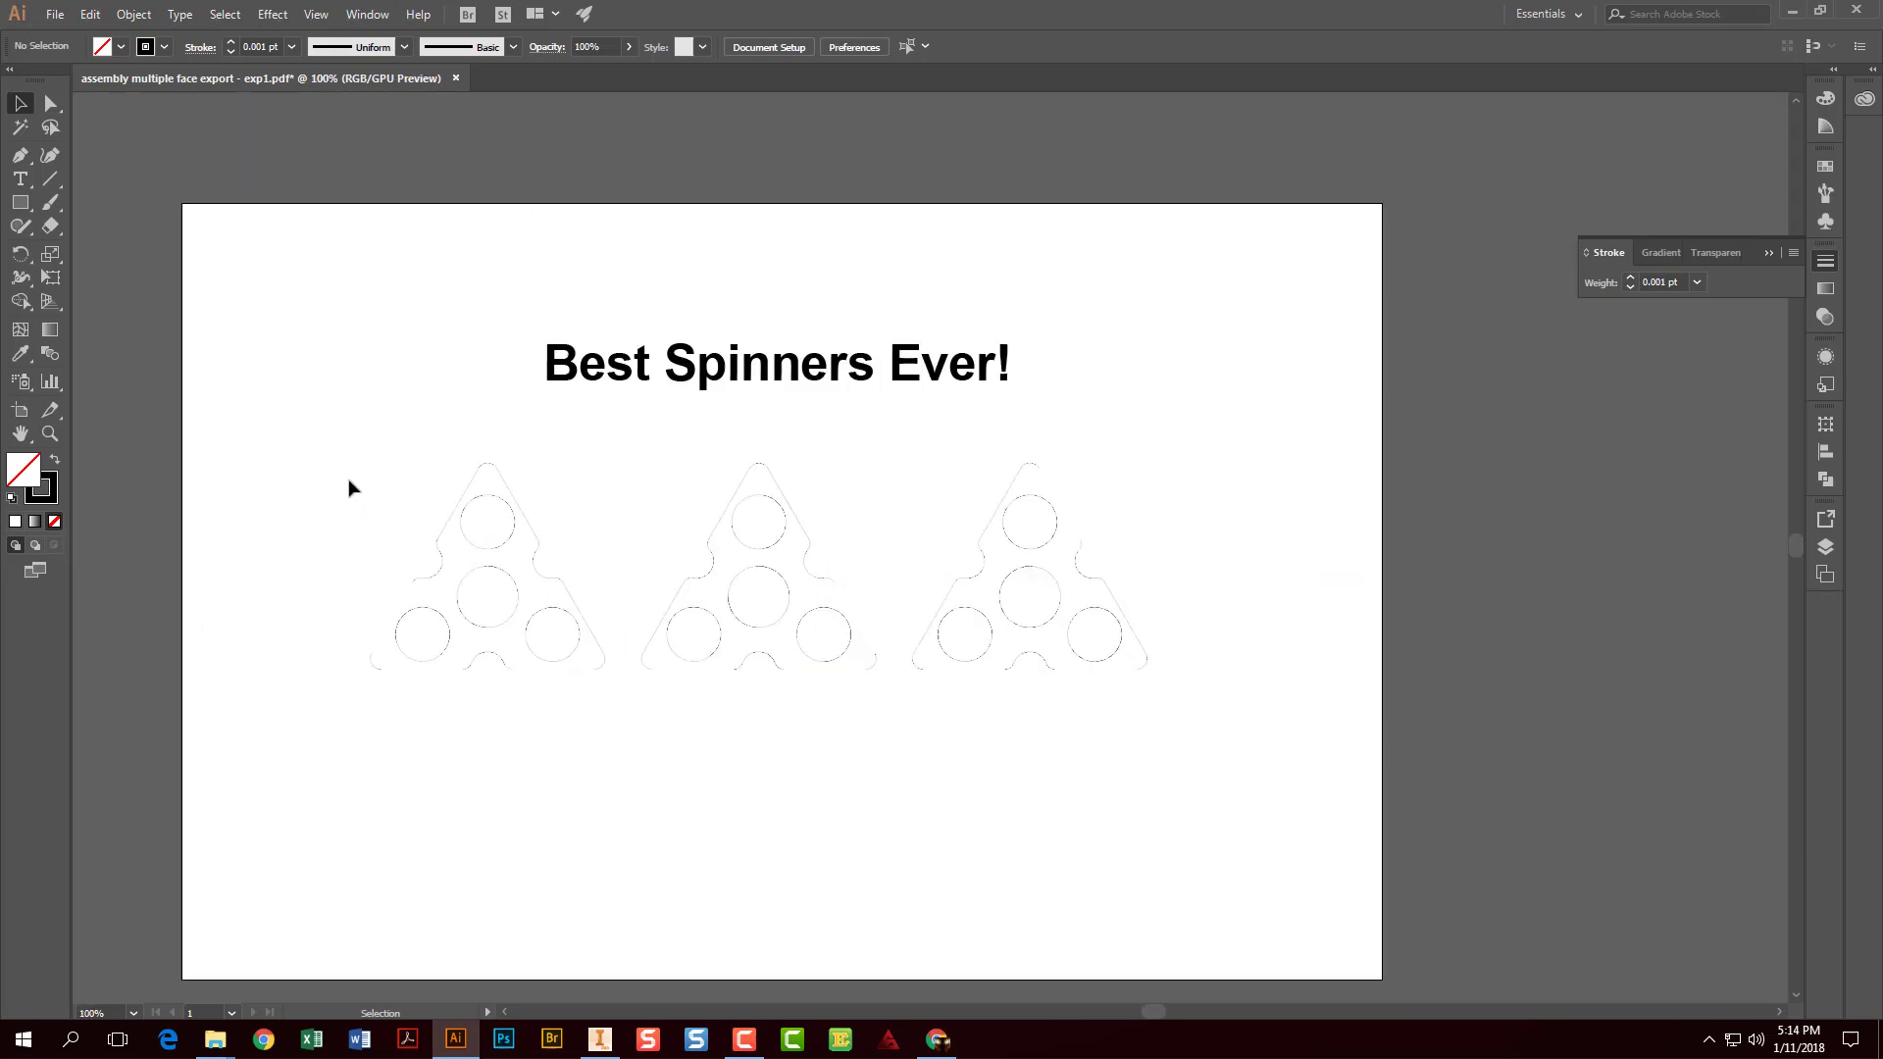
pyautogui.moveTo(269, 430); pyautogui.dragTo(1312, 775)
pyautogui.click(1068, 584)
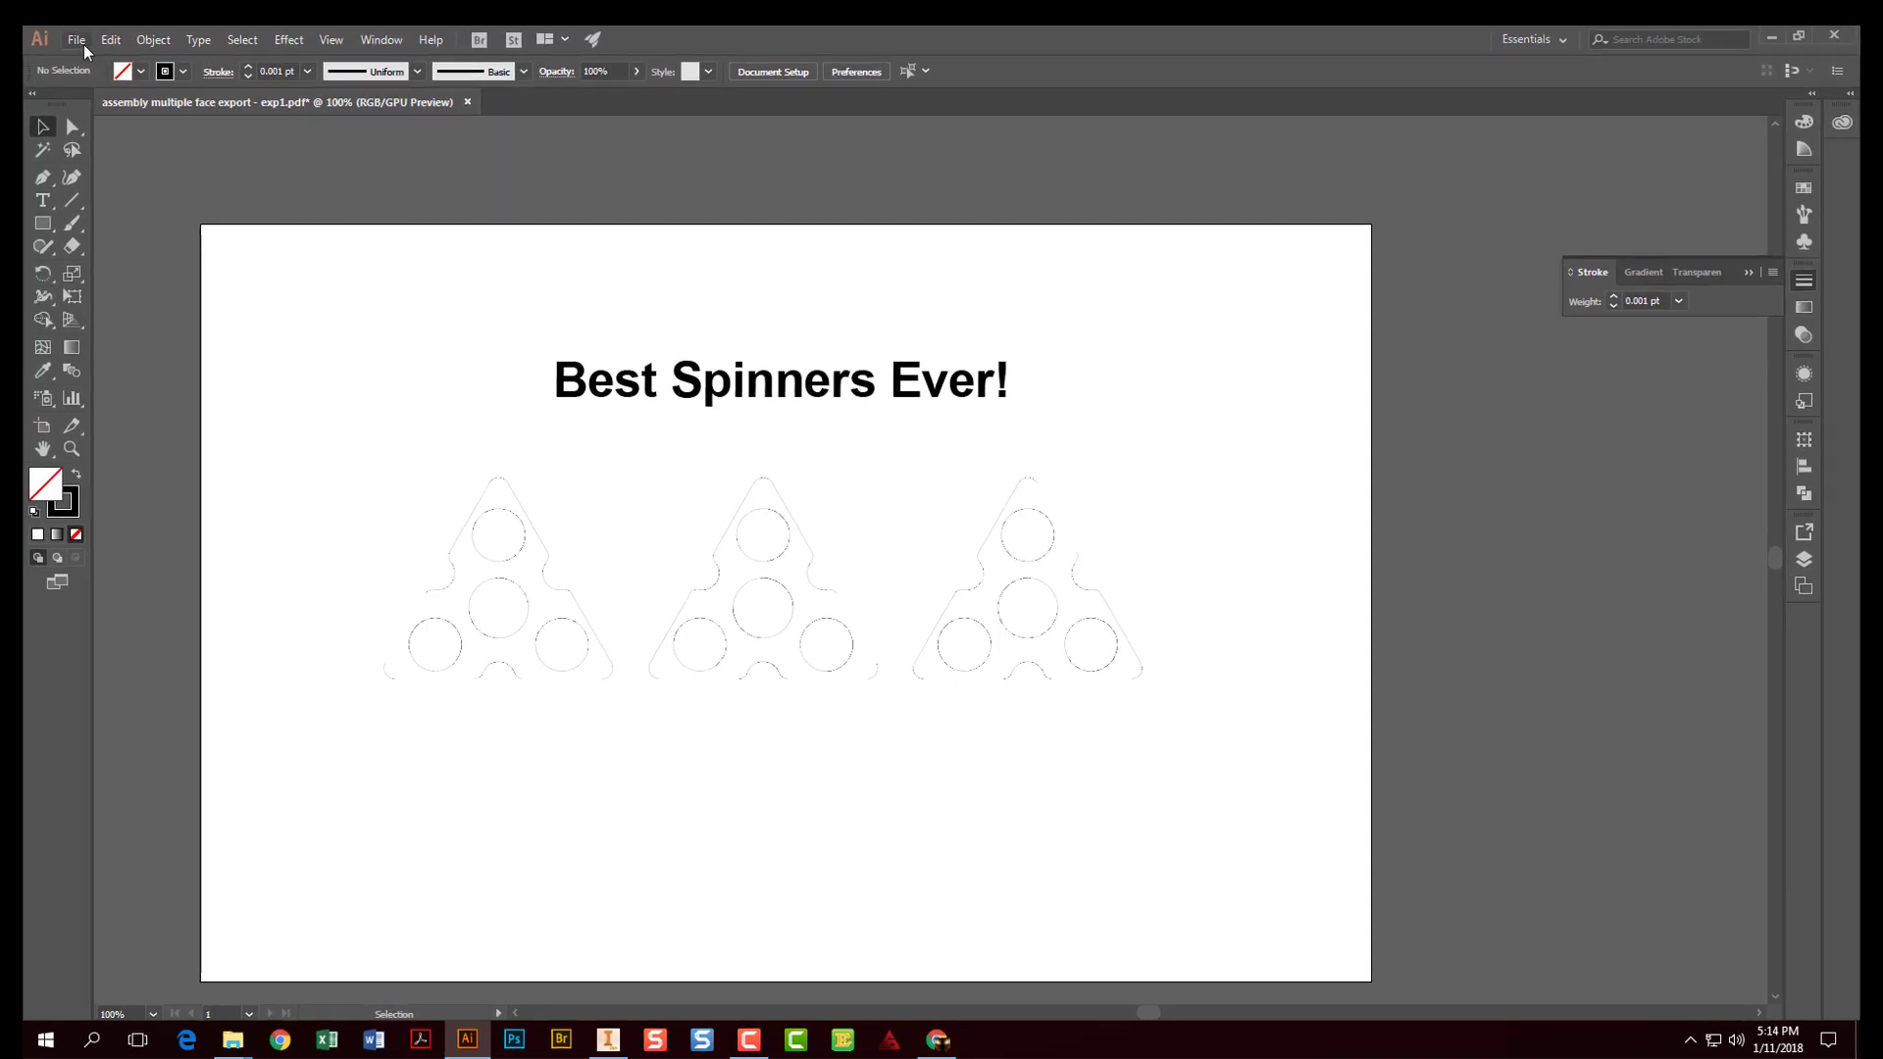
# Set up printing on Legend 48 x 48 in media with the artwork at the top-left corner
pyautogui.click(84, 44)
pyautogui.click(124, 541)
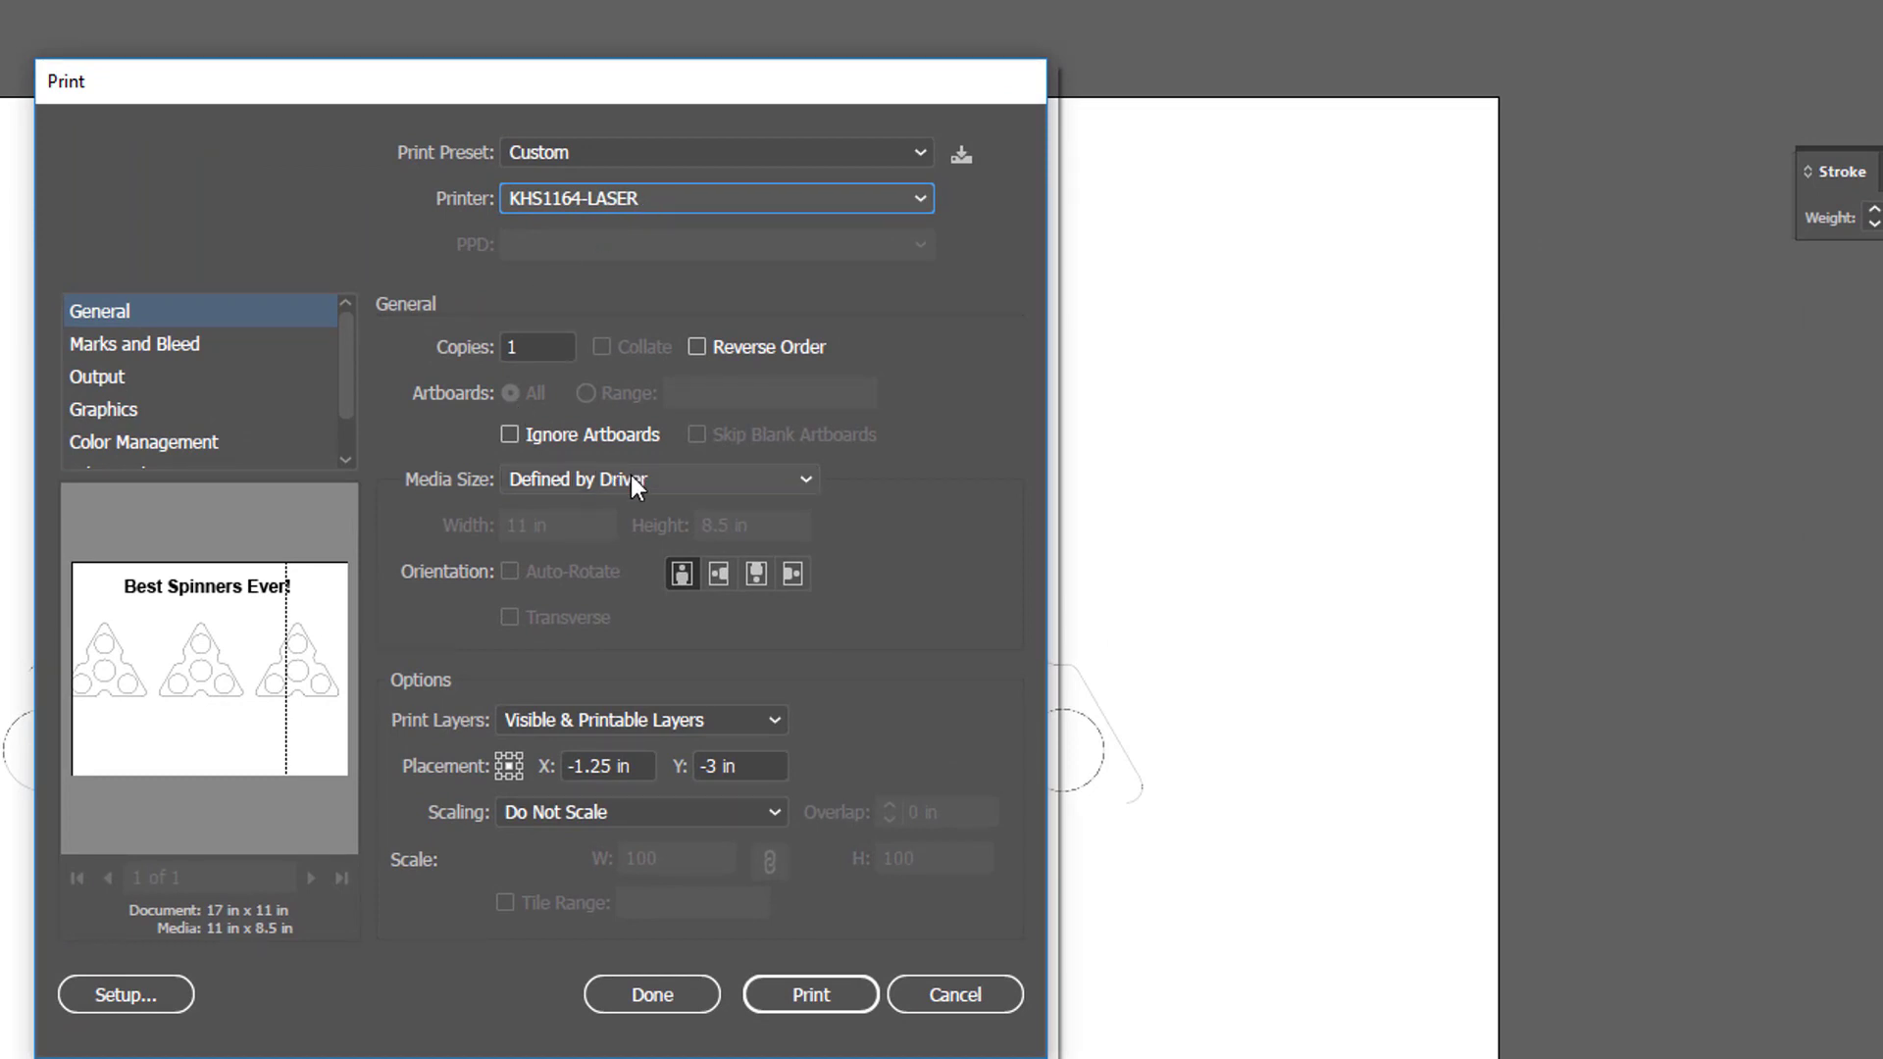
pyautogui.click(562, 480)
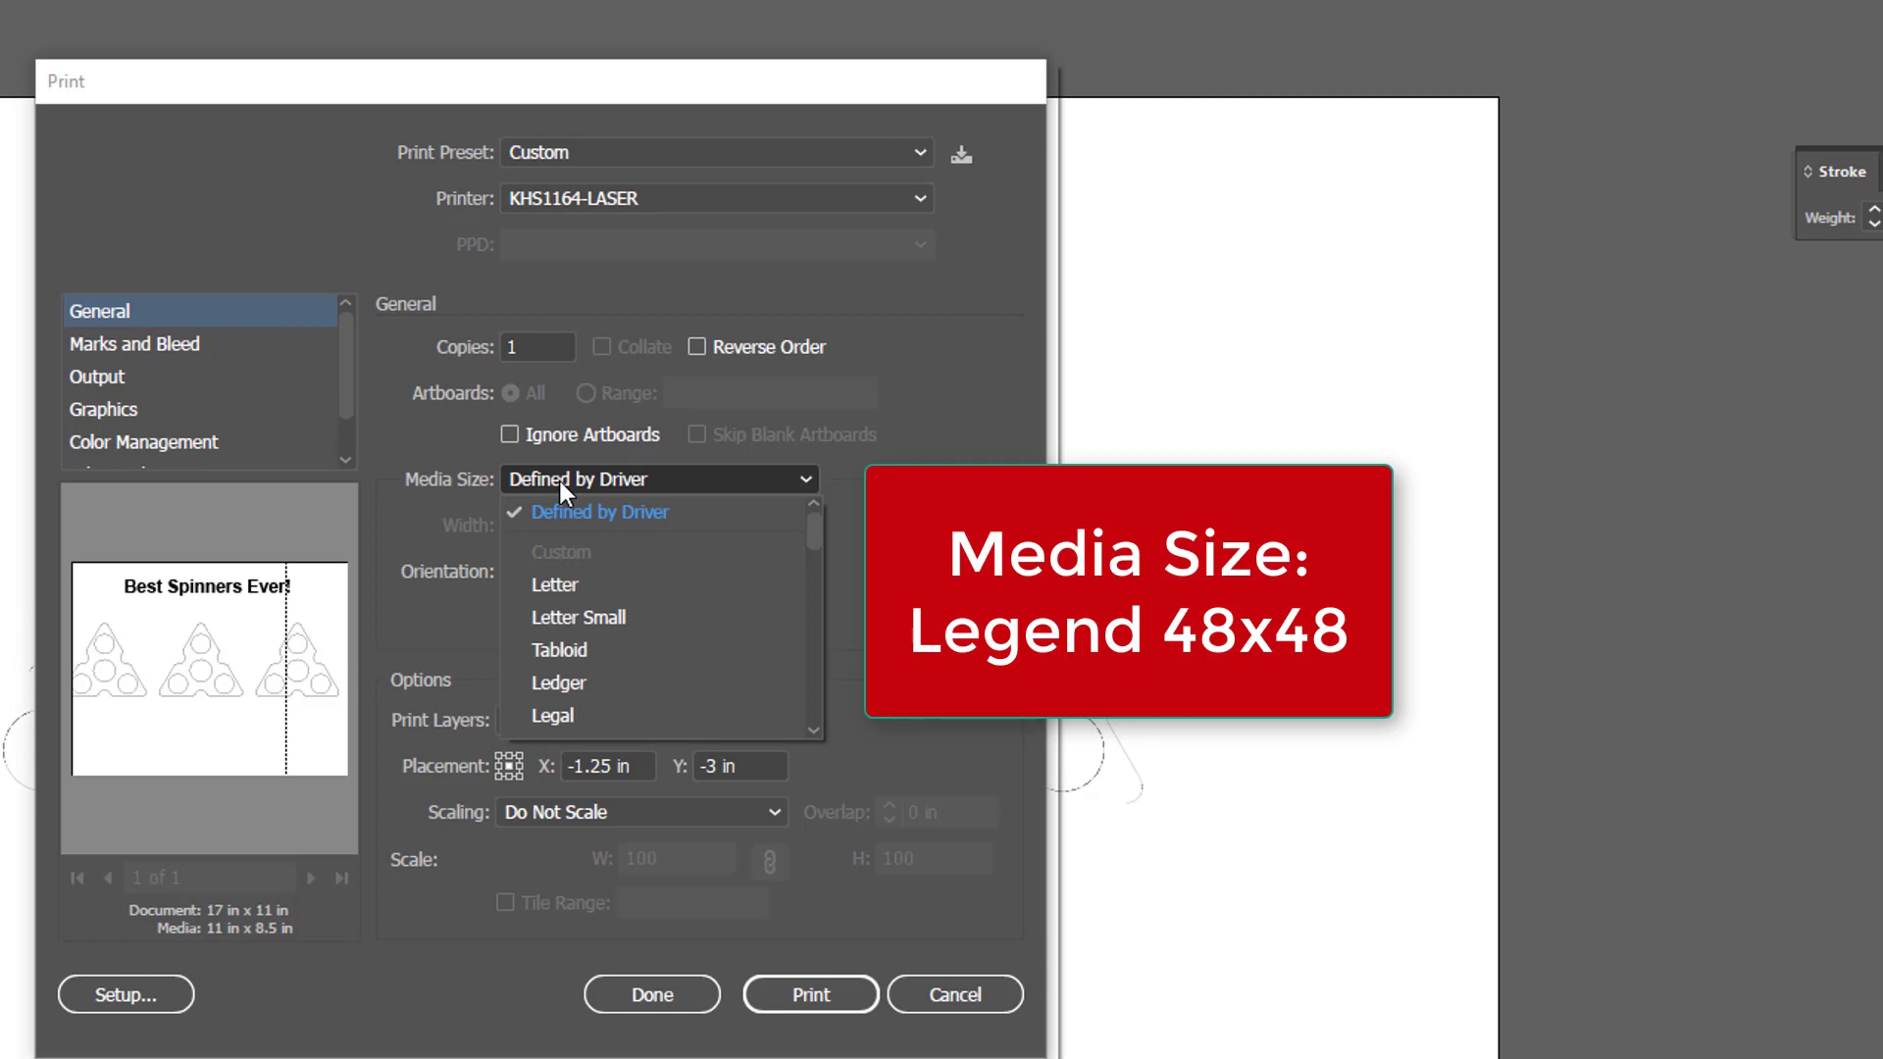
pyautogui.press('l')
pyautogui.press('l')
pyautogui.press('l')
pyautogui.press('l')
pyautogui.press('l')
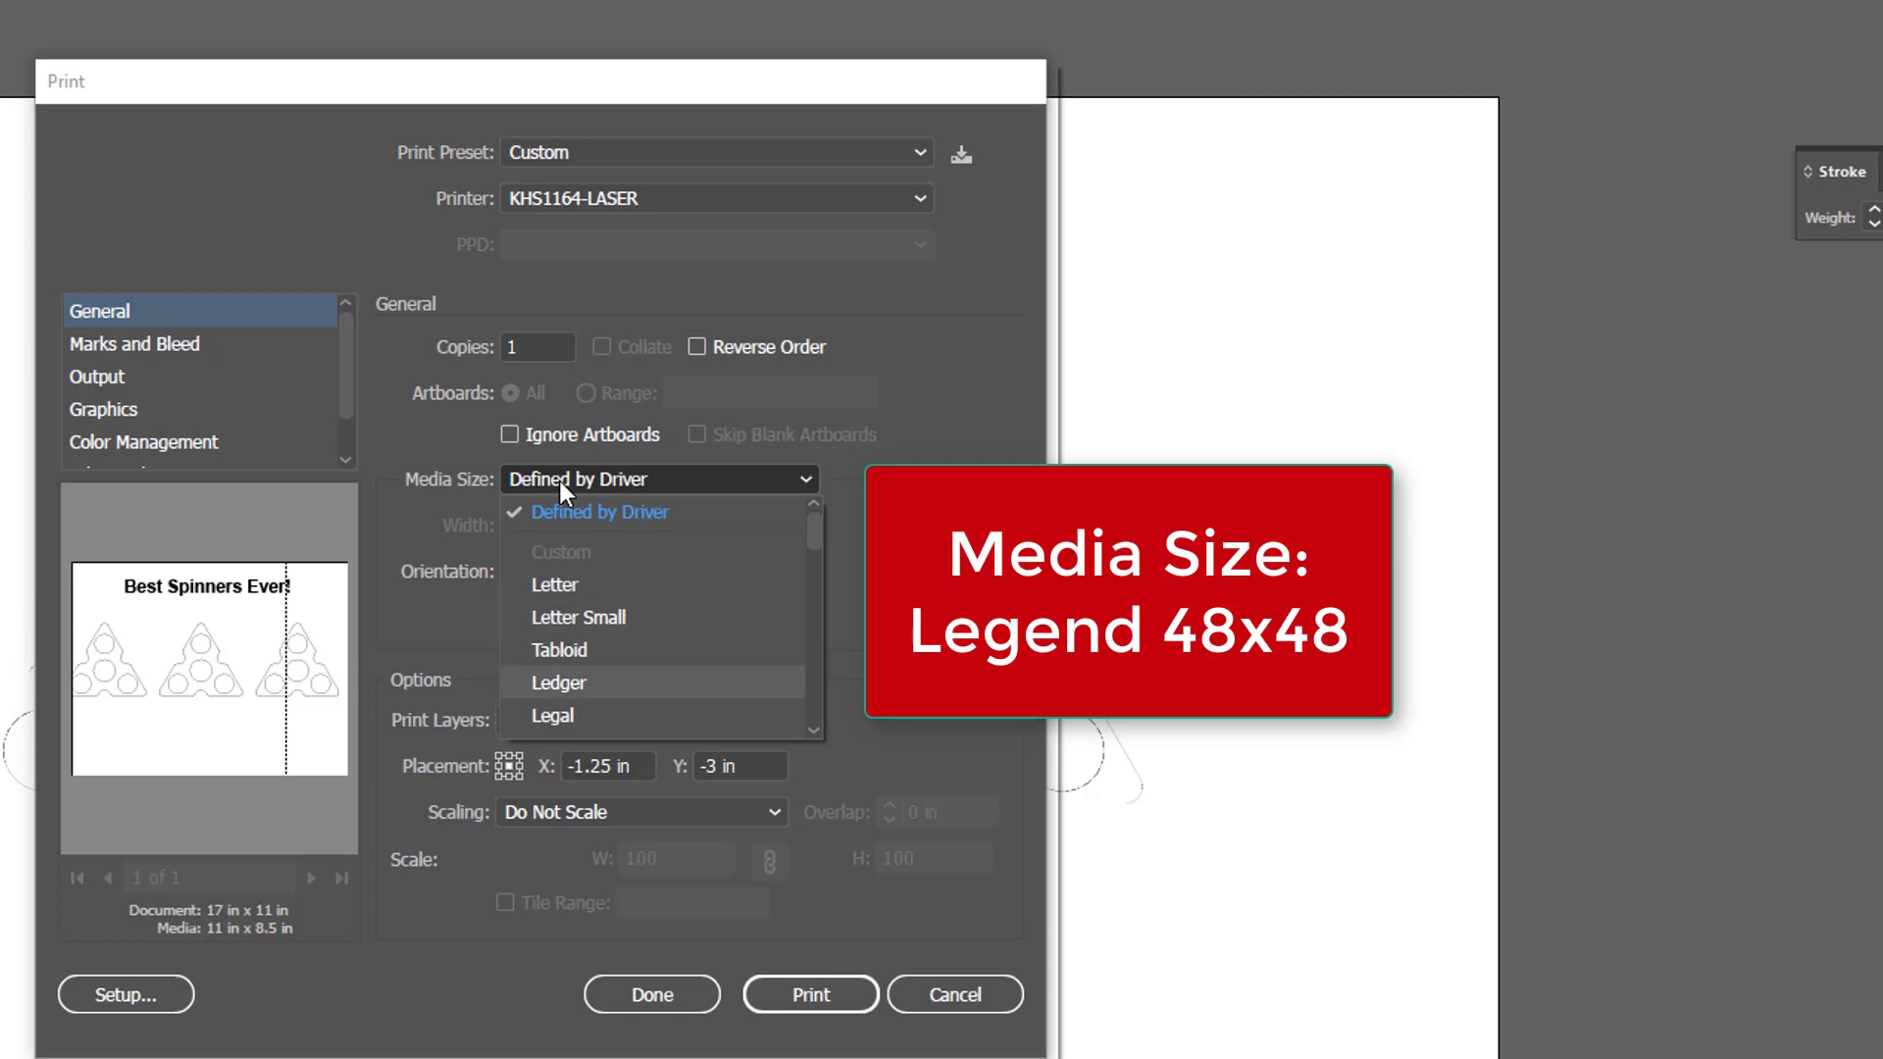
pyautogui.press('l')
pyautogui.press('l')
pyautogui.press('l')
pyautogui.press('l')
pyautogui.press('l')
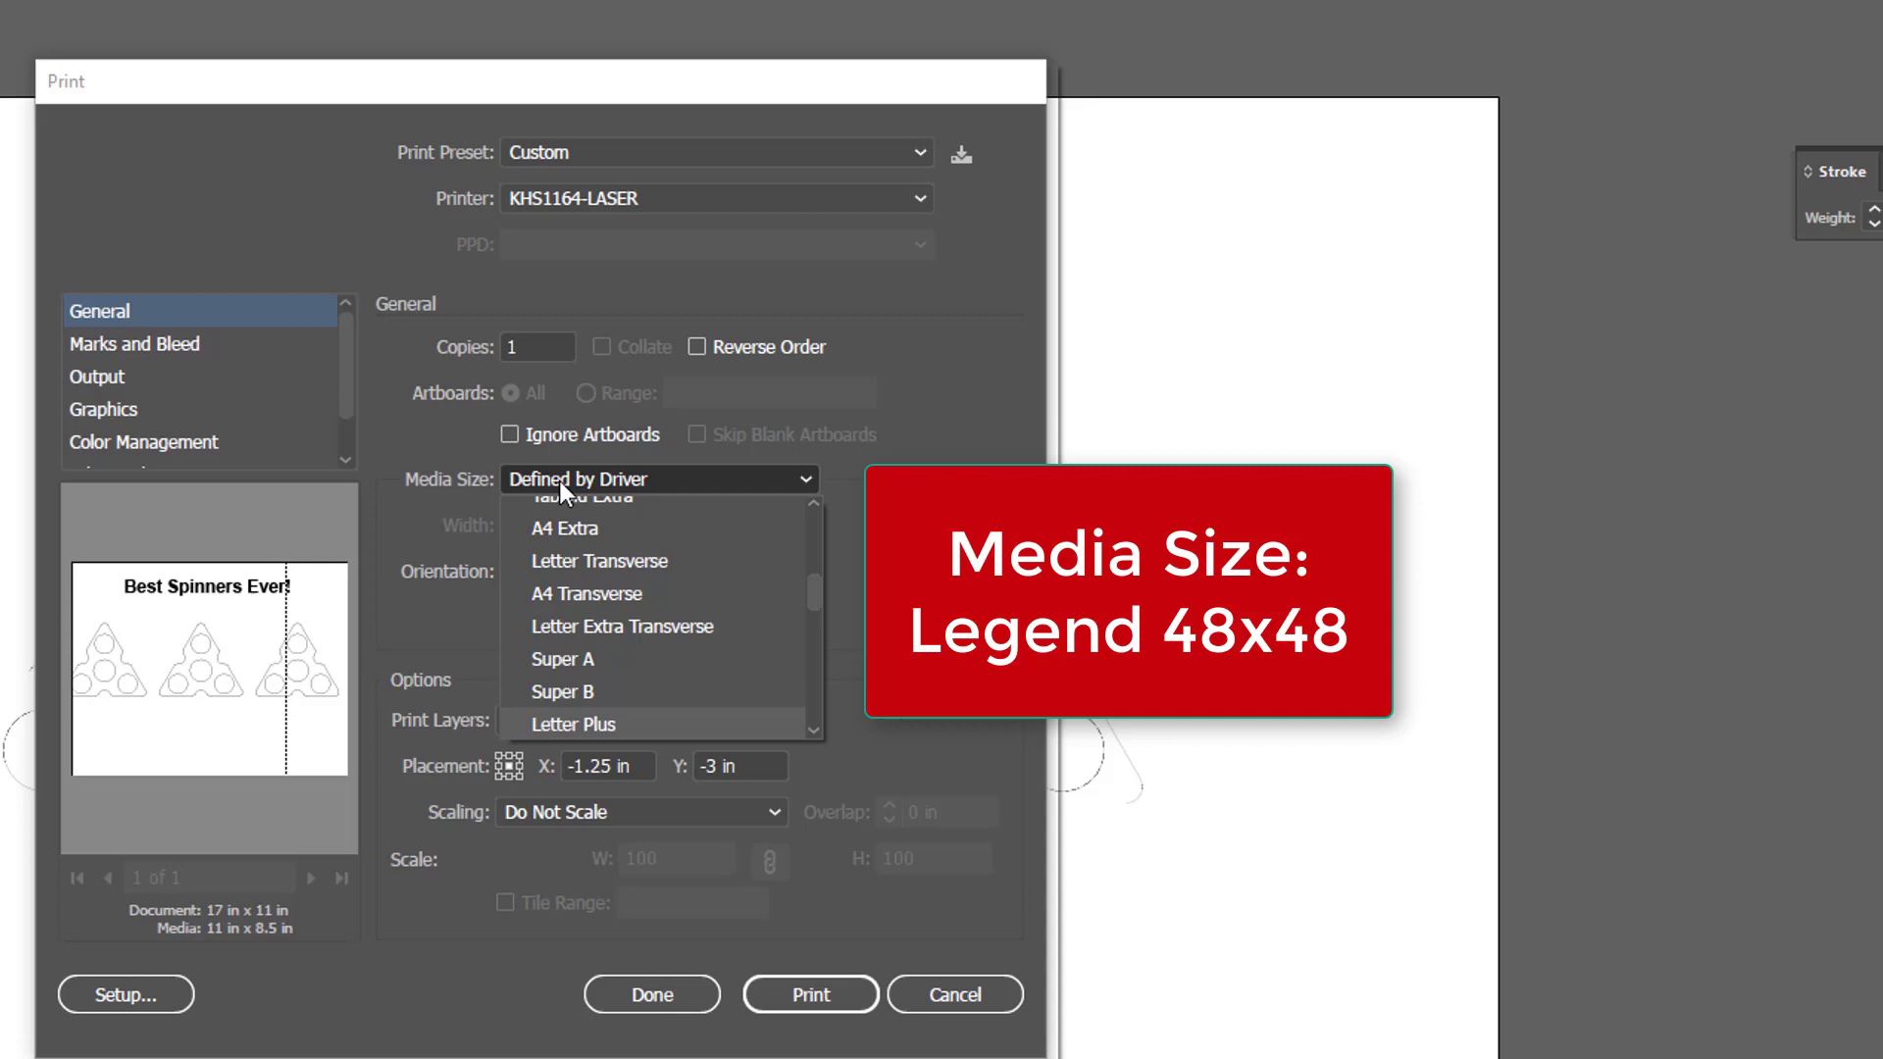
pyautogui.press('l')
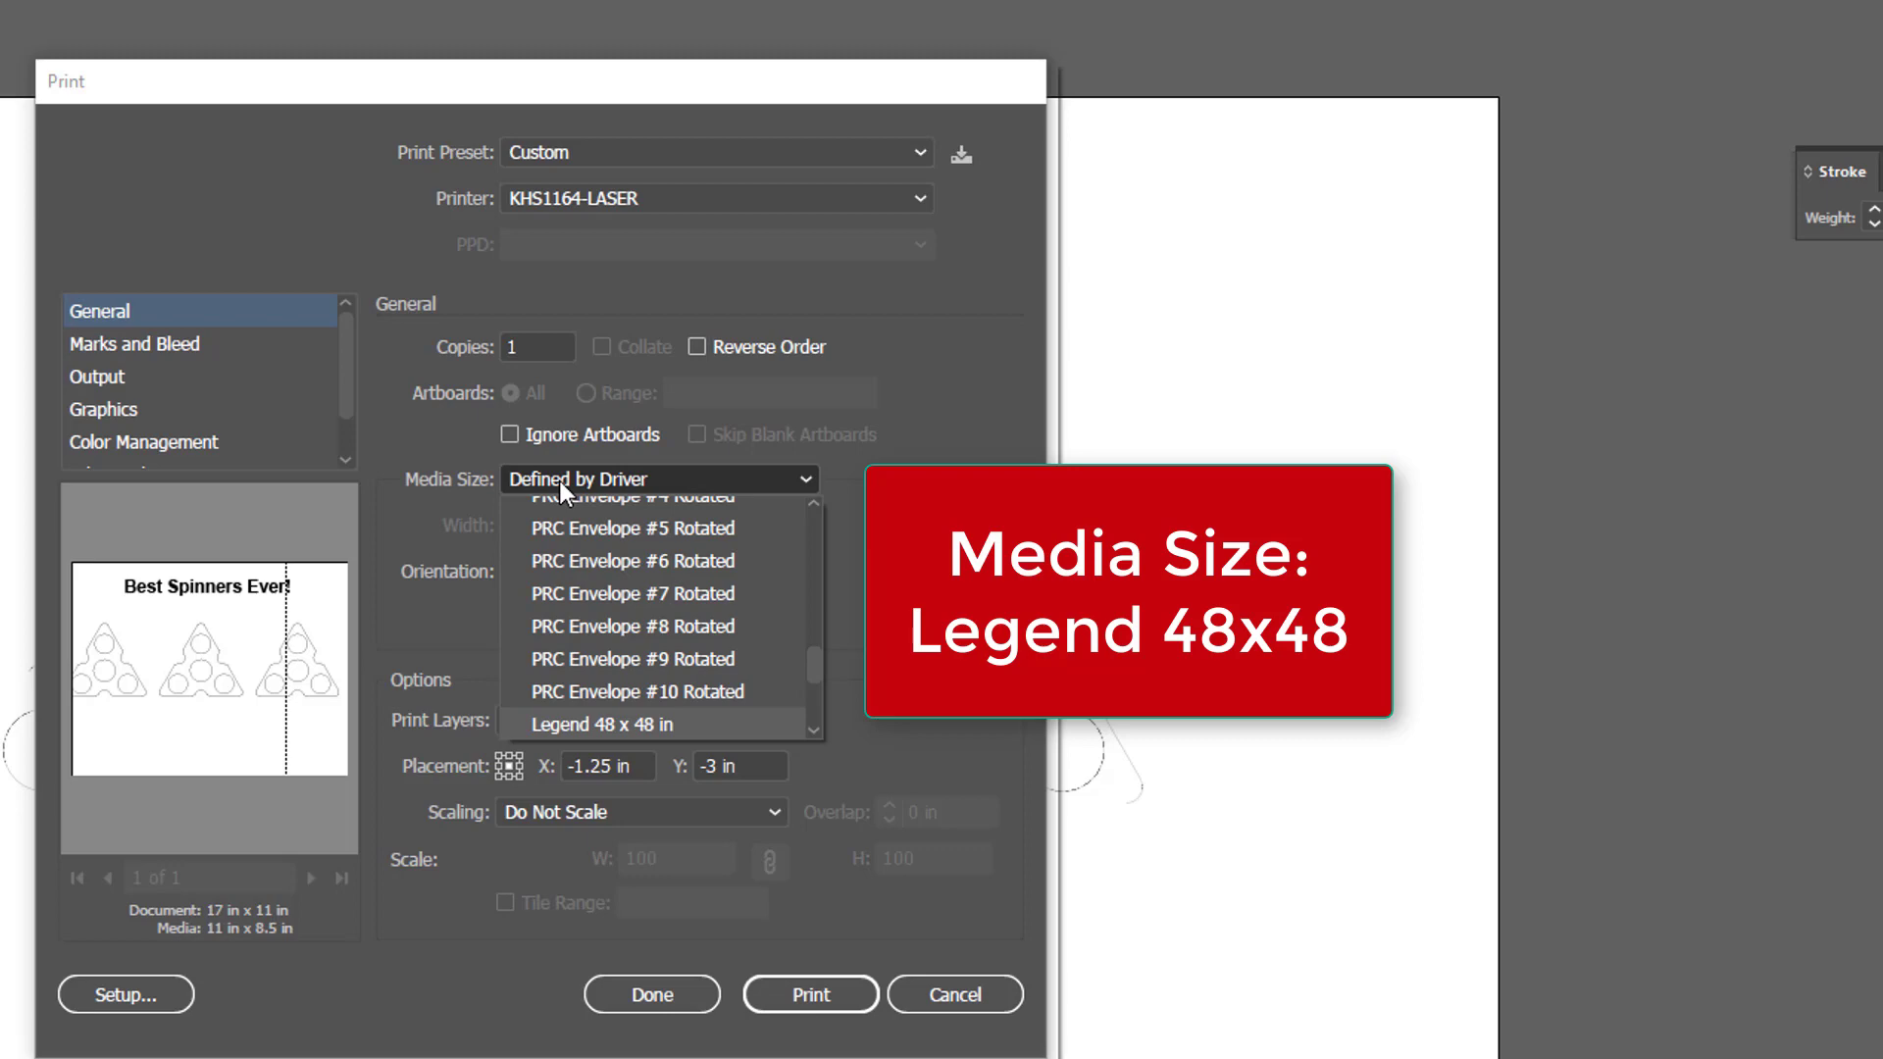
pyautogui.press('Return')
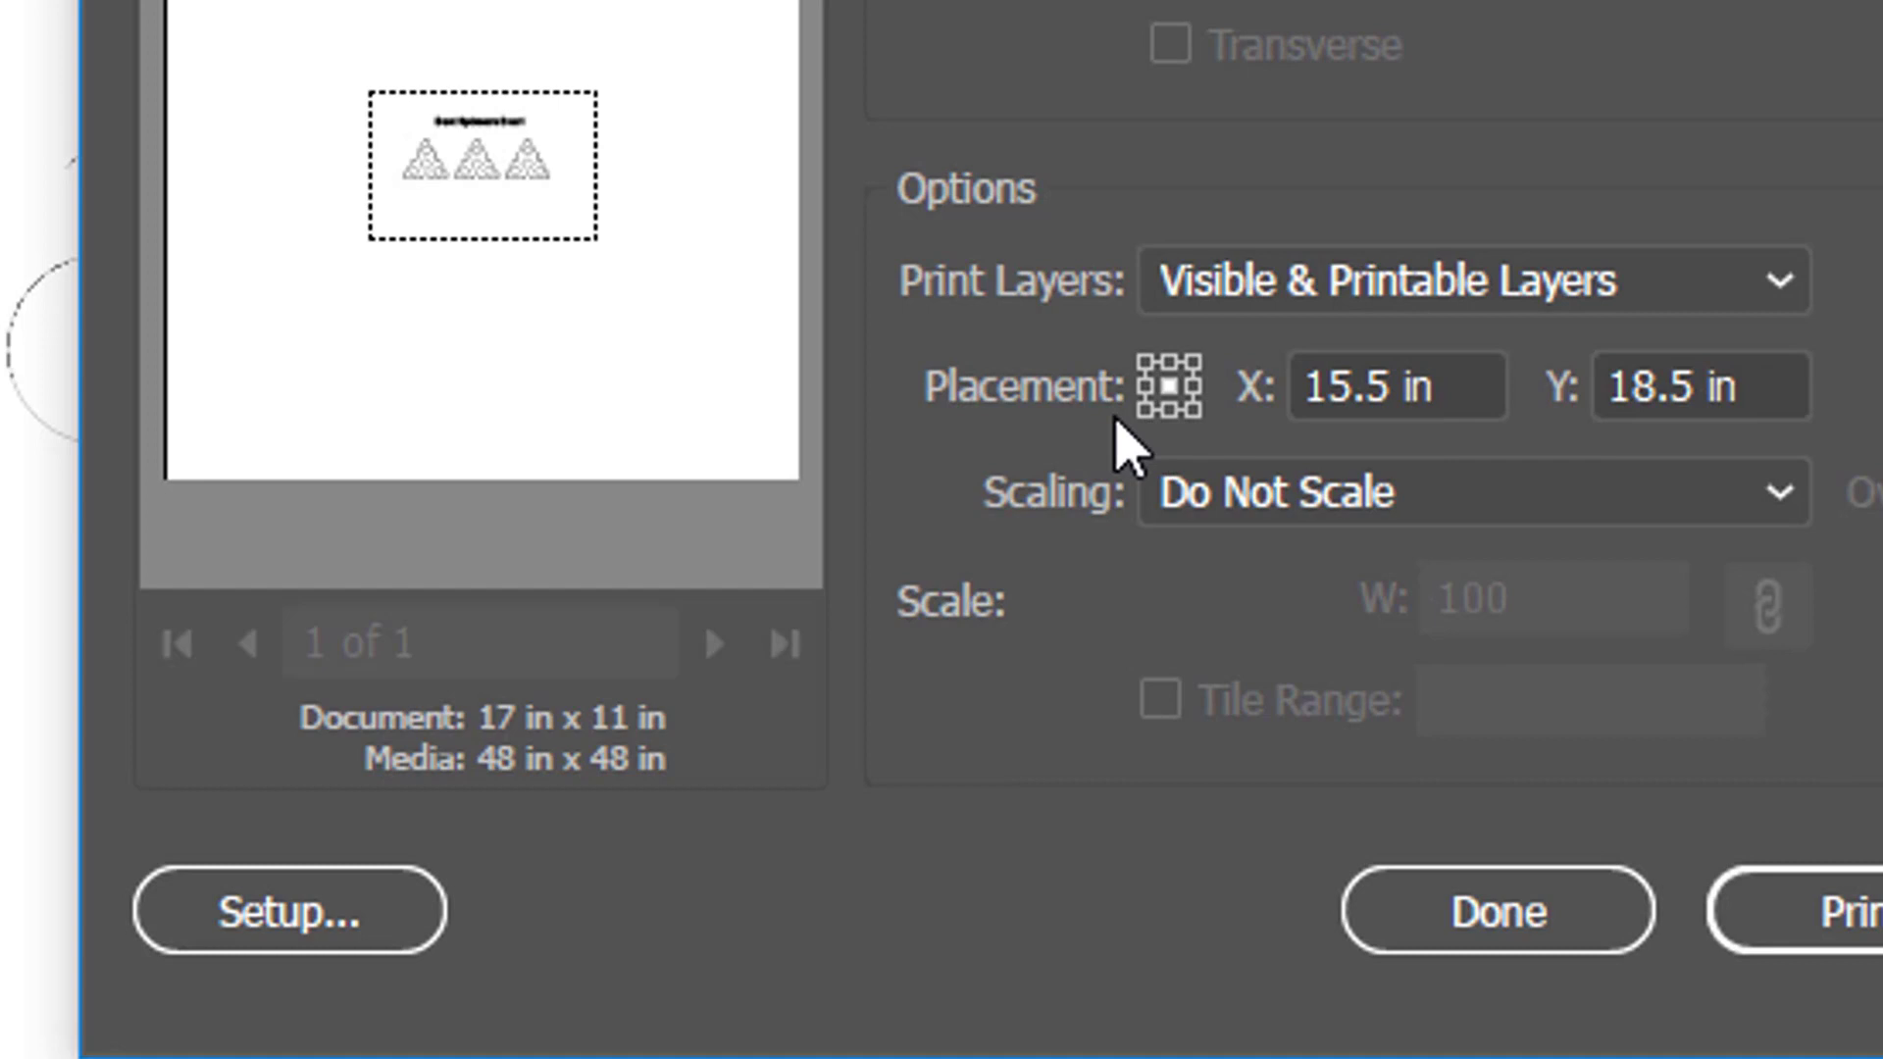
pyautogui.click(1142, 361)
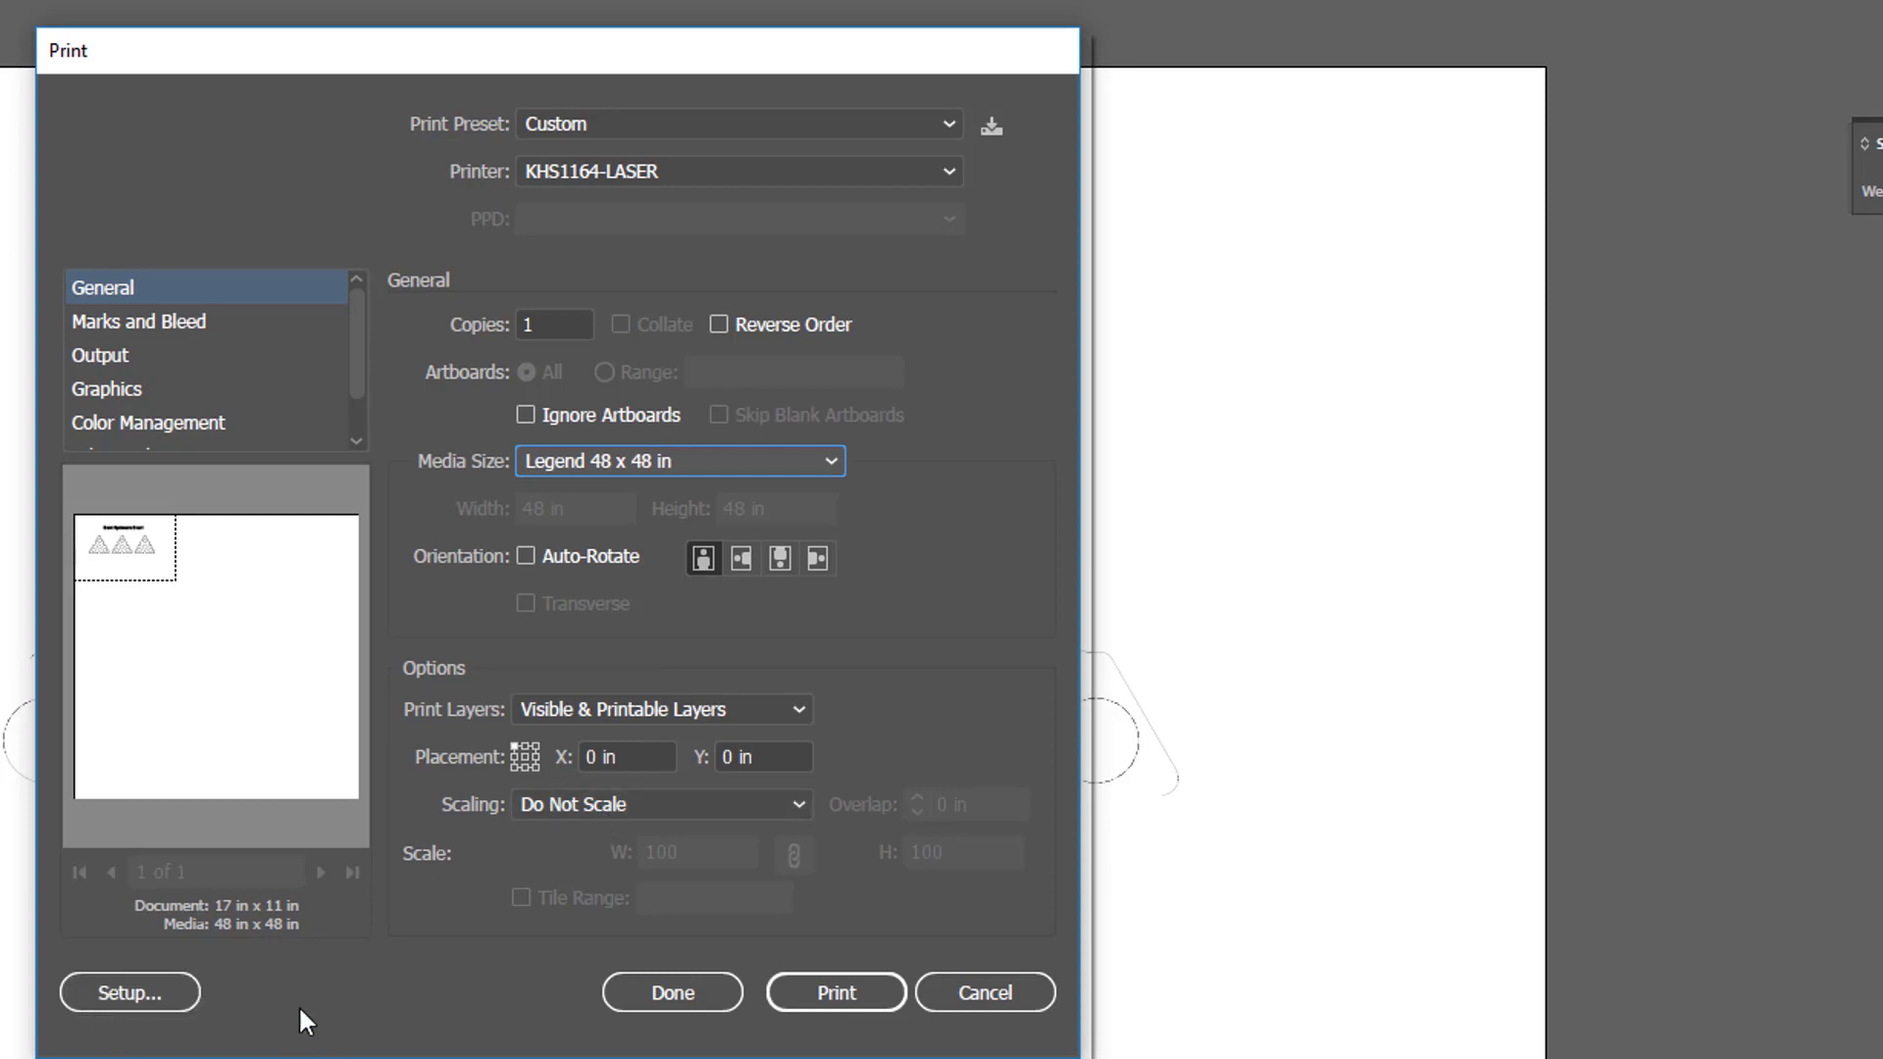
# Open the laser driver's Printing Preferences and enable Auto Focus and Vector Grid
pyautogui.click(157, 1001)
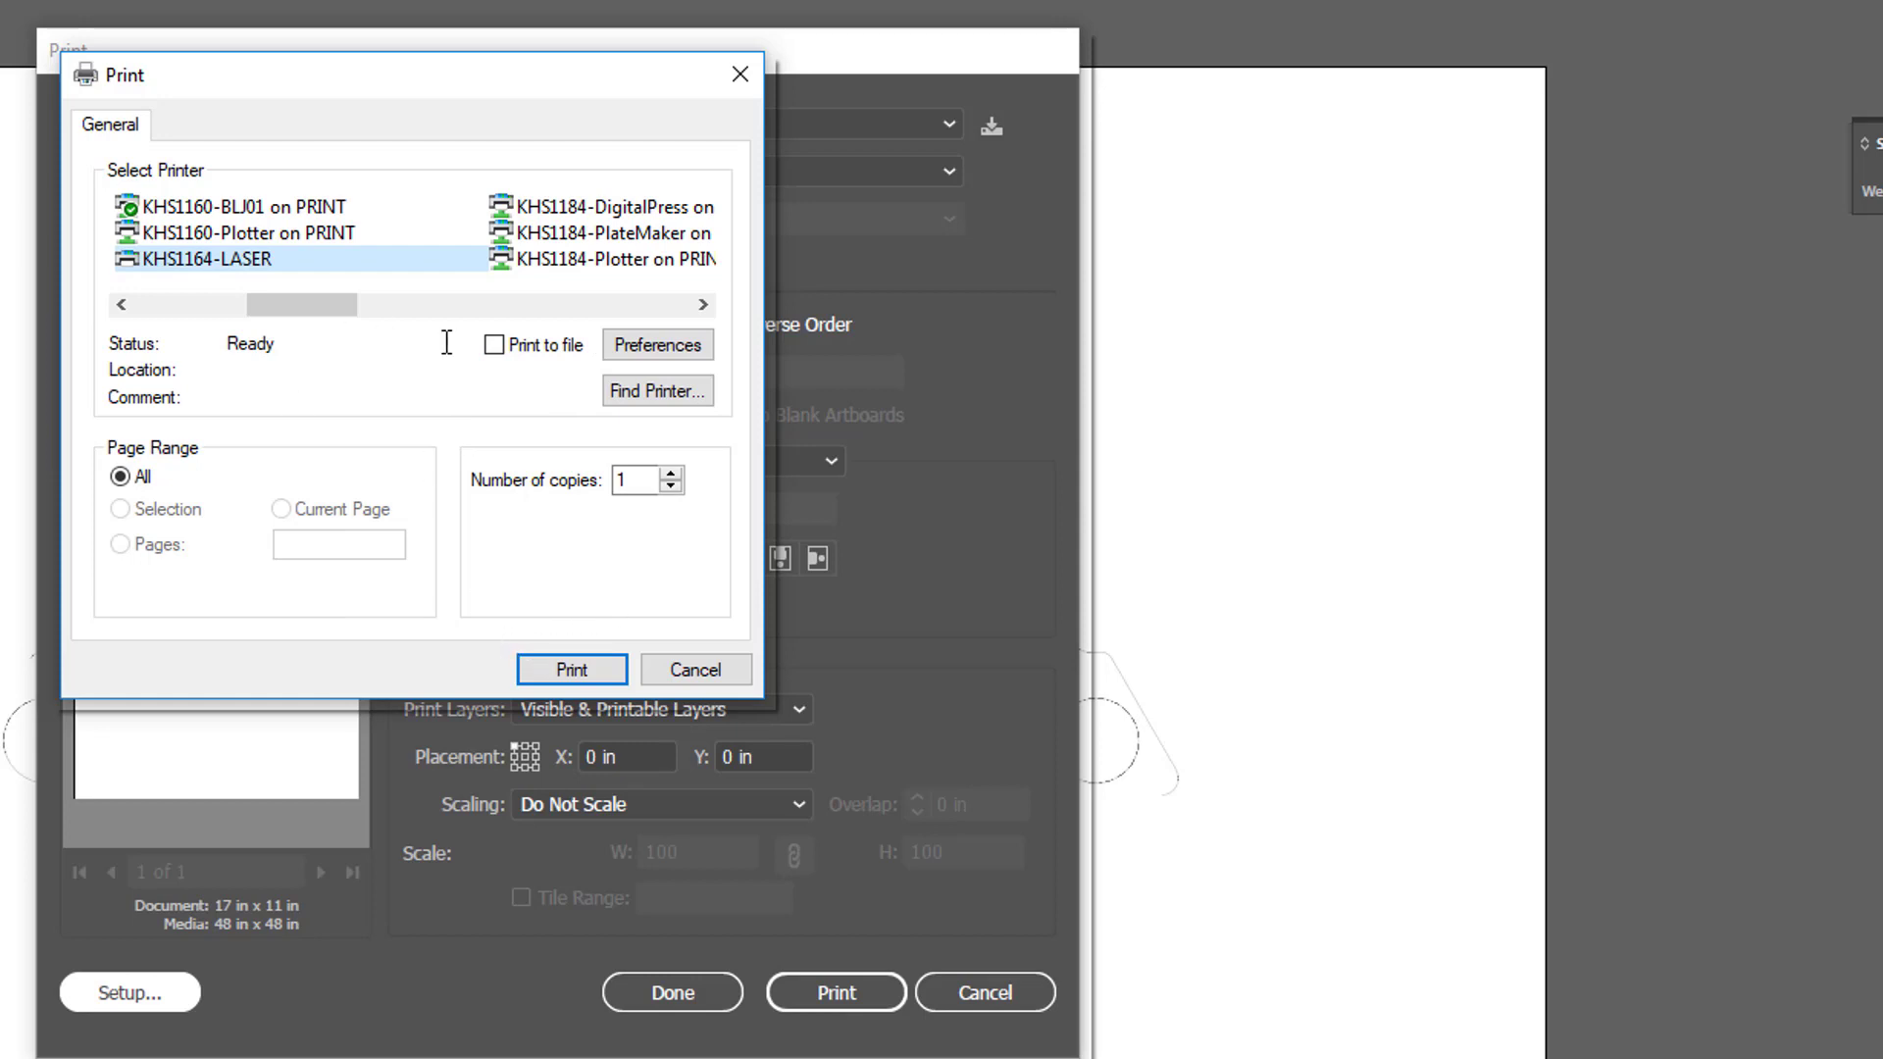
pyautogui.click(634, 344)
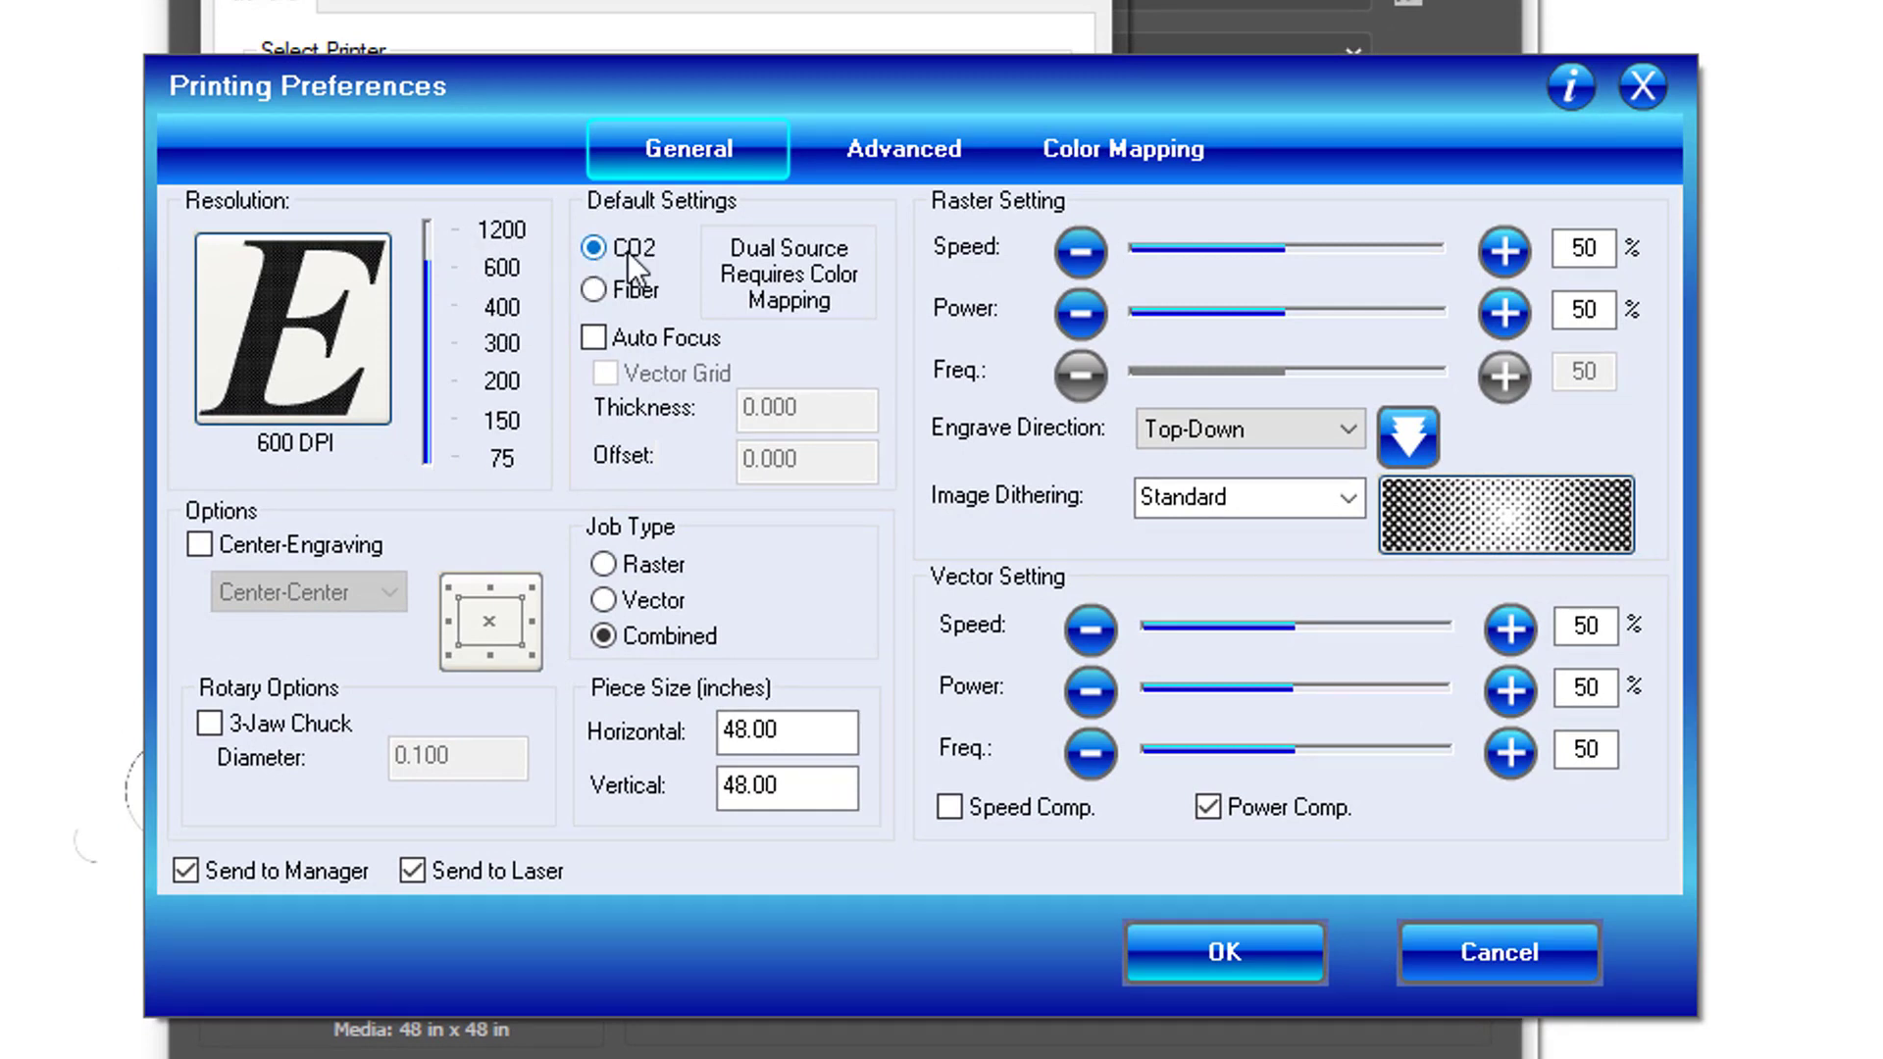
pyautogui.click(595, 335)
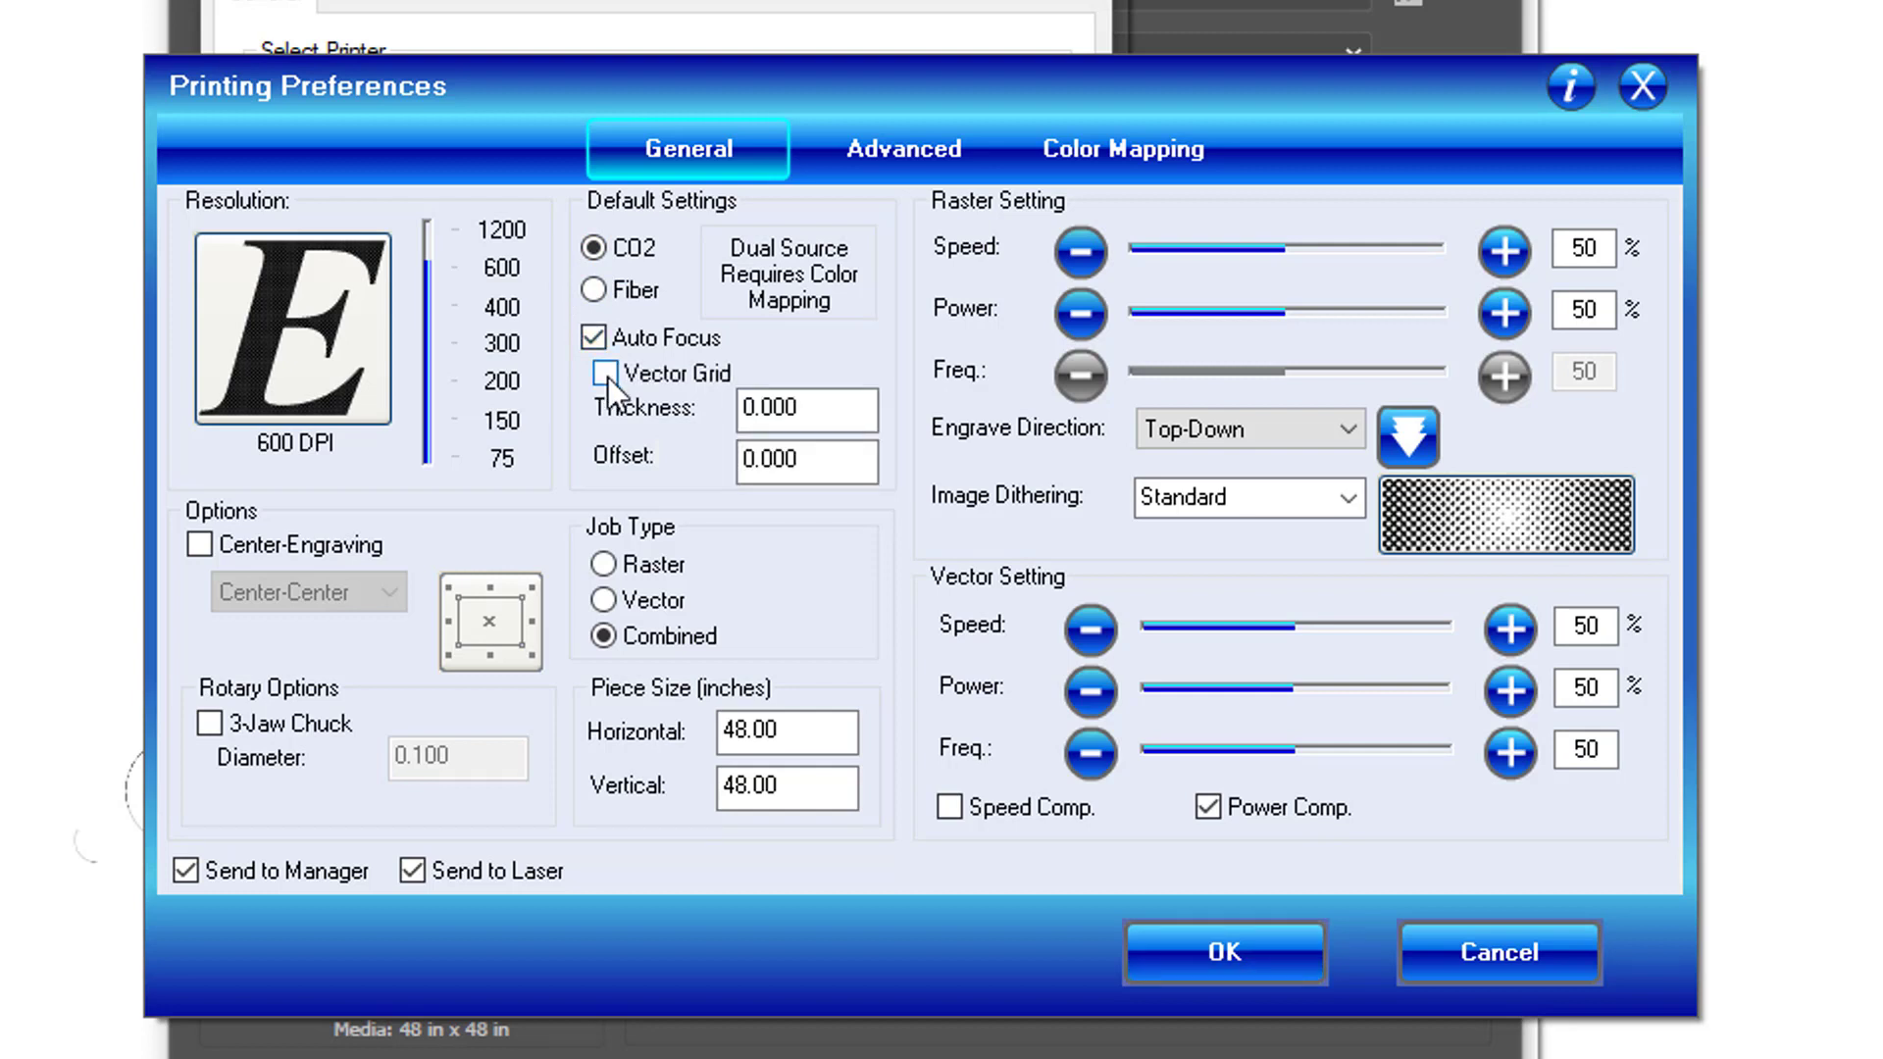
pyautogui.click(605, 374)
# Enter .25 for grid thickness, 70 for raster speed and 100 for raster power
pyautogui.click(785, 417)
pyautogui.doubleClick(785, 417)
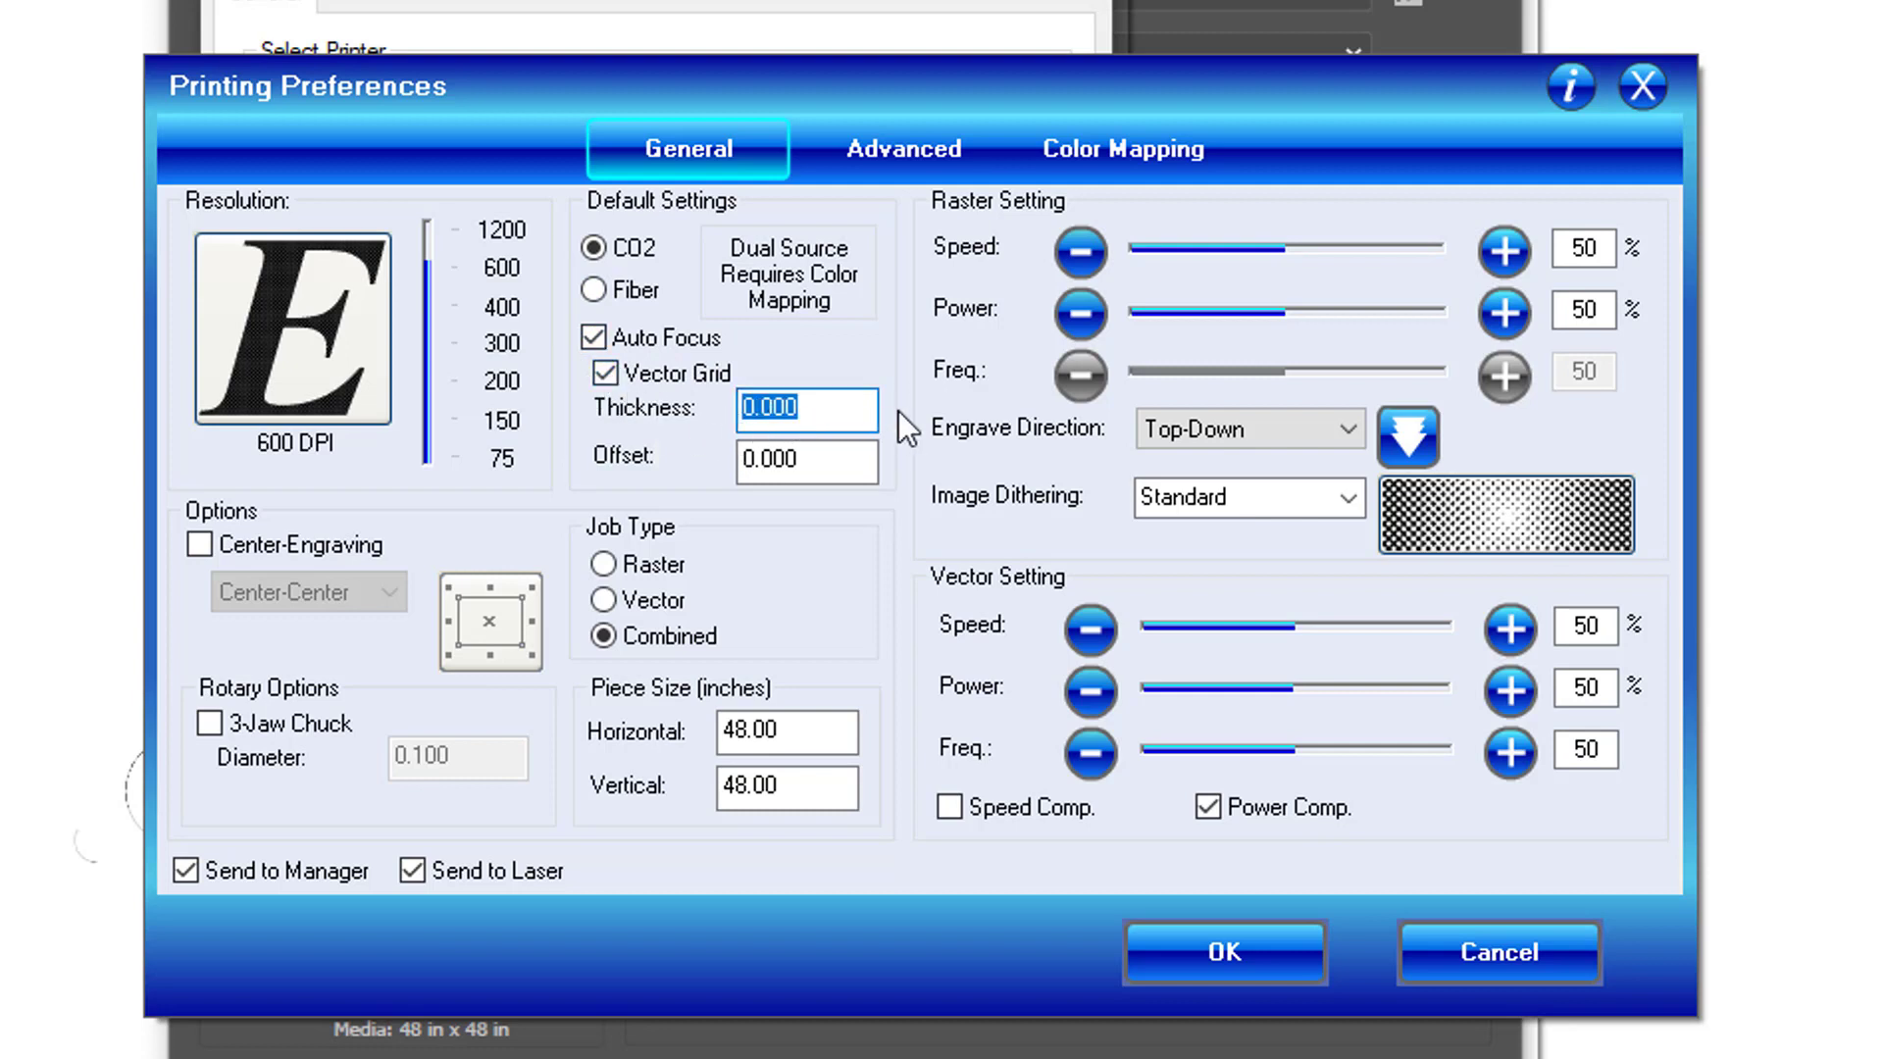
pyautogui.write('.25')
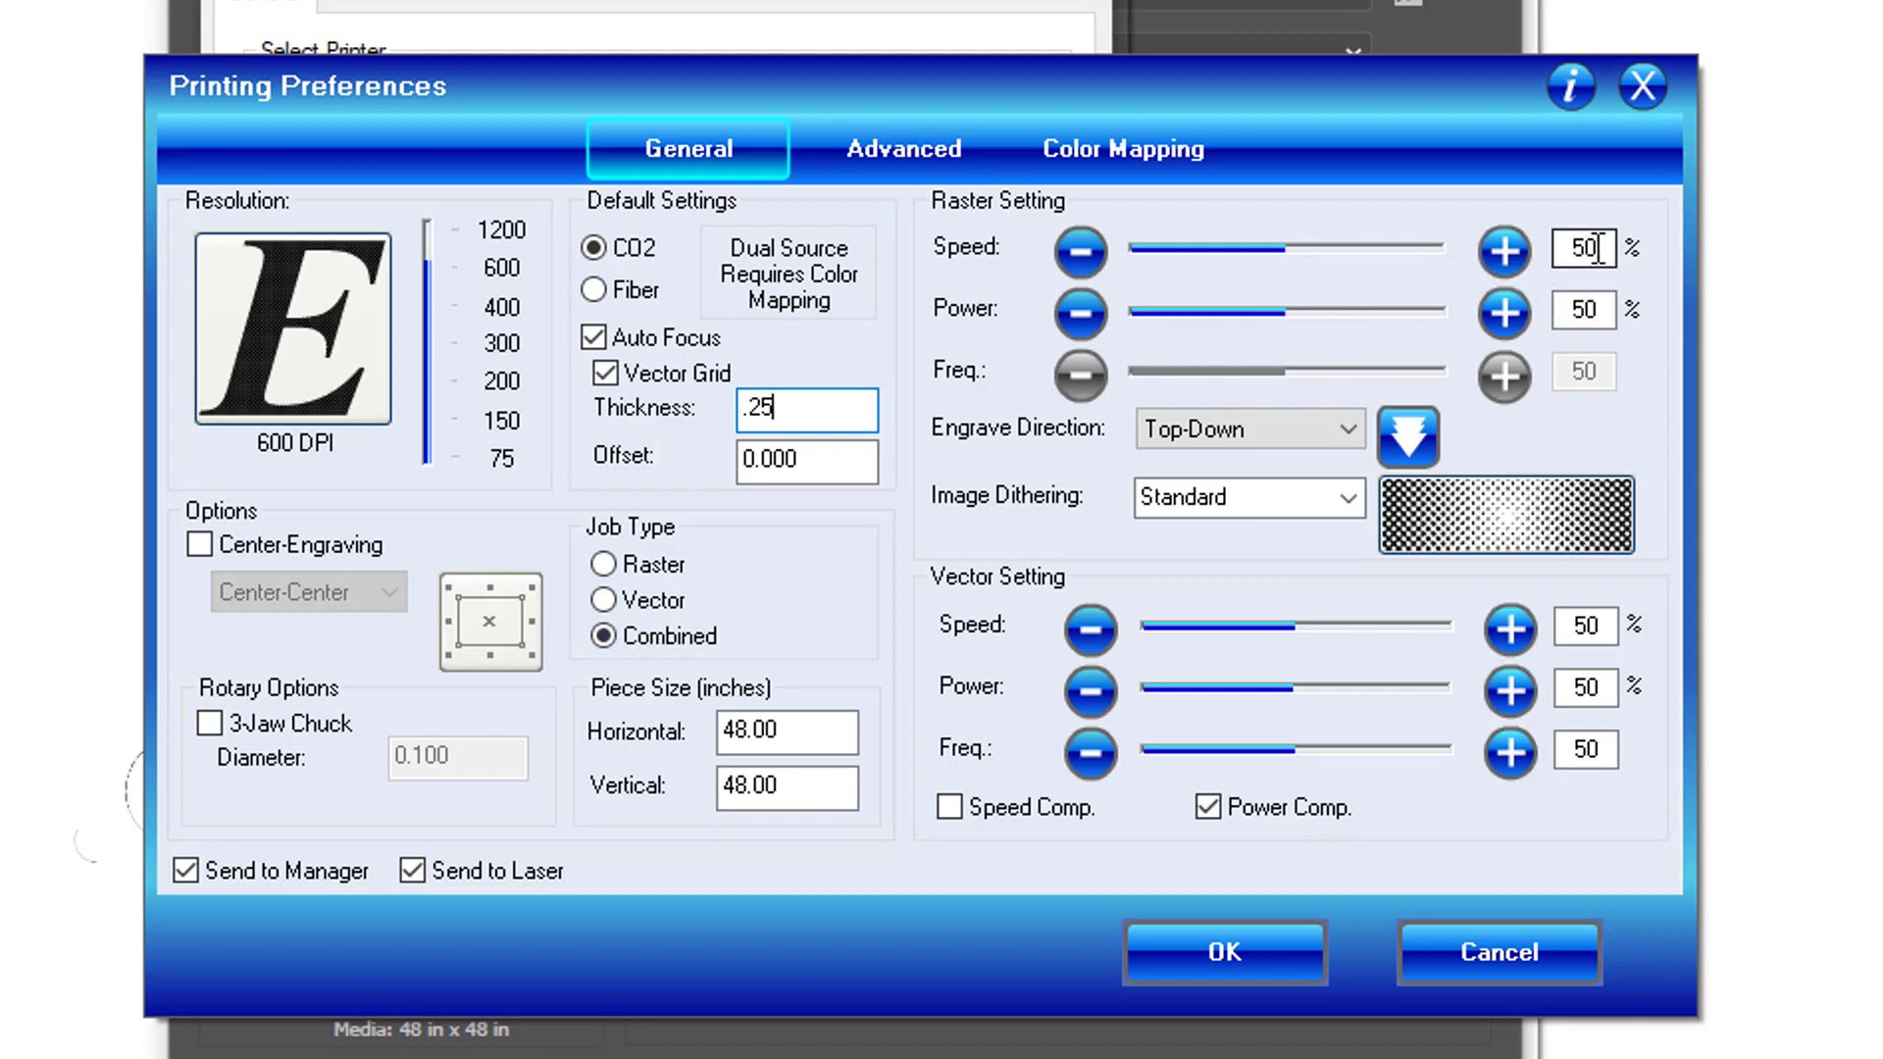
pyautogui.moveTo(1599, 248); pyautogui.dragTo(1562, 252)
pyautogui.write('70')
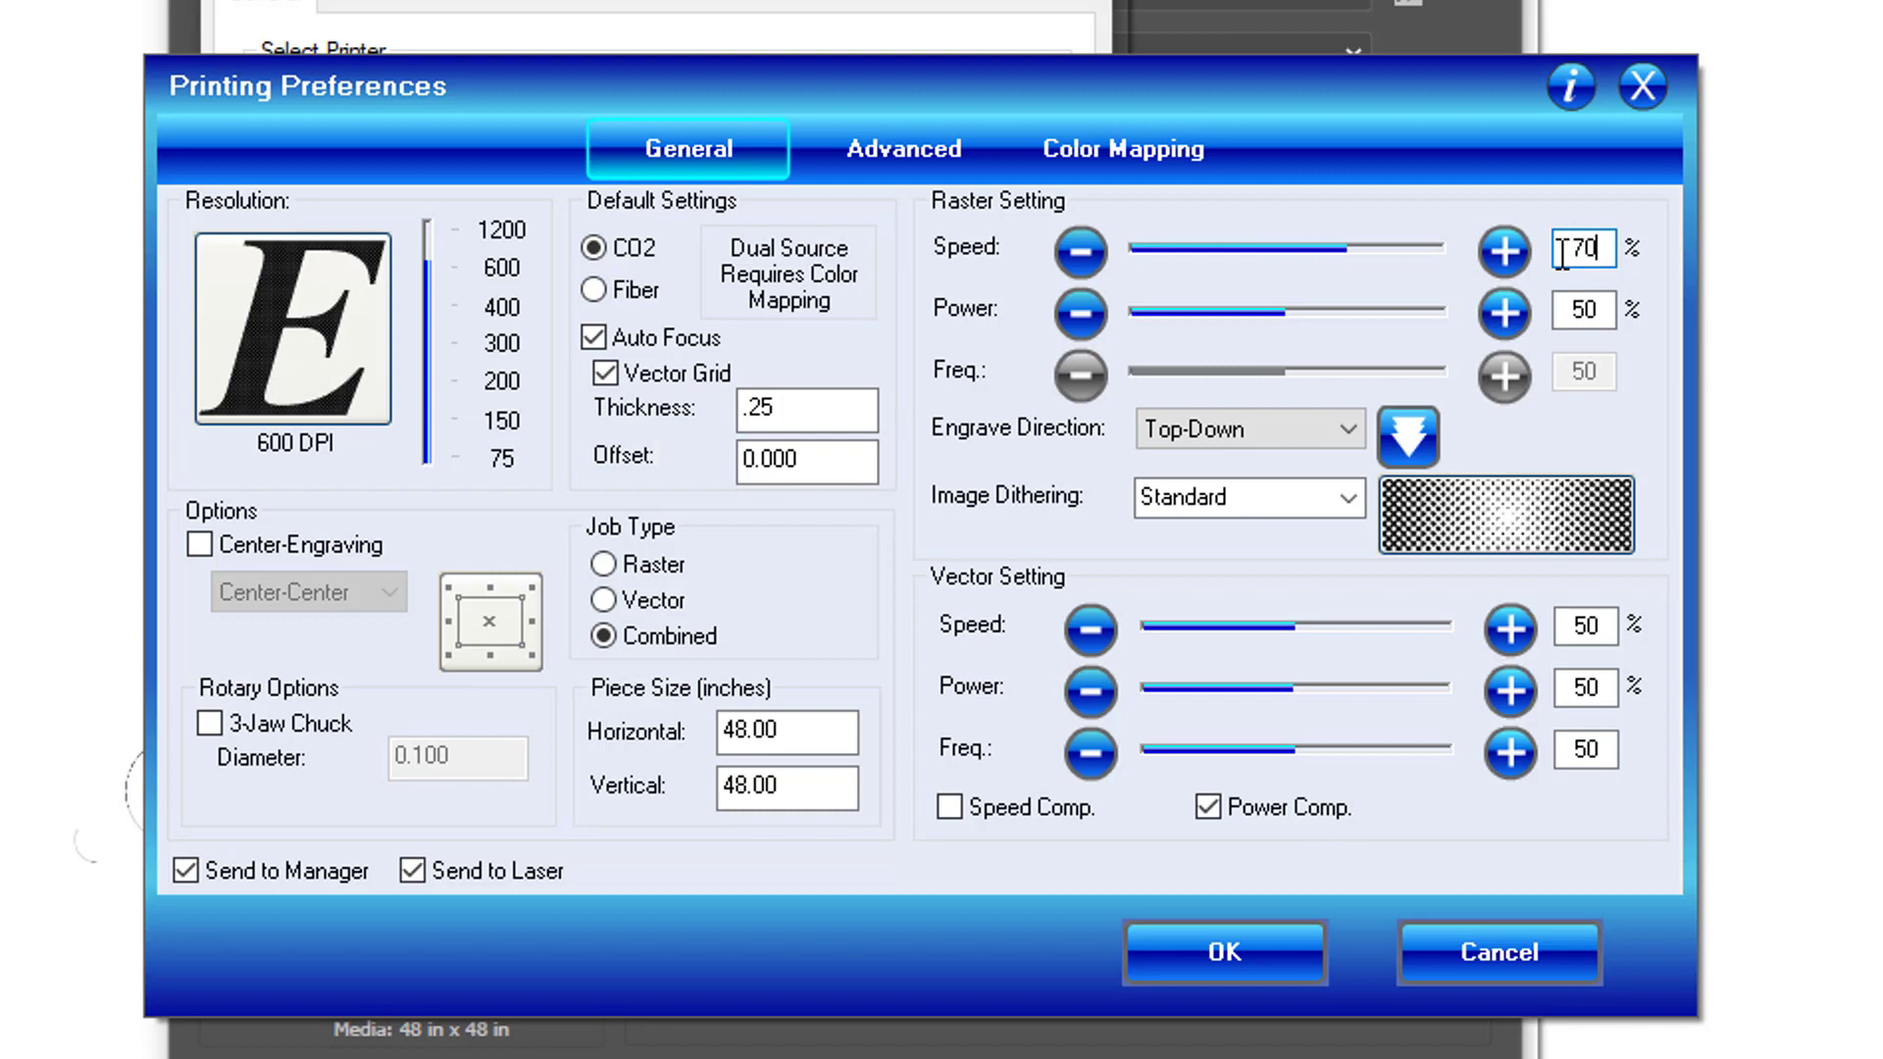
pyautogui.moveTo(1597, 312); pyautogui.dragTo(1572, 315)
pyautogui.write('100')
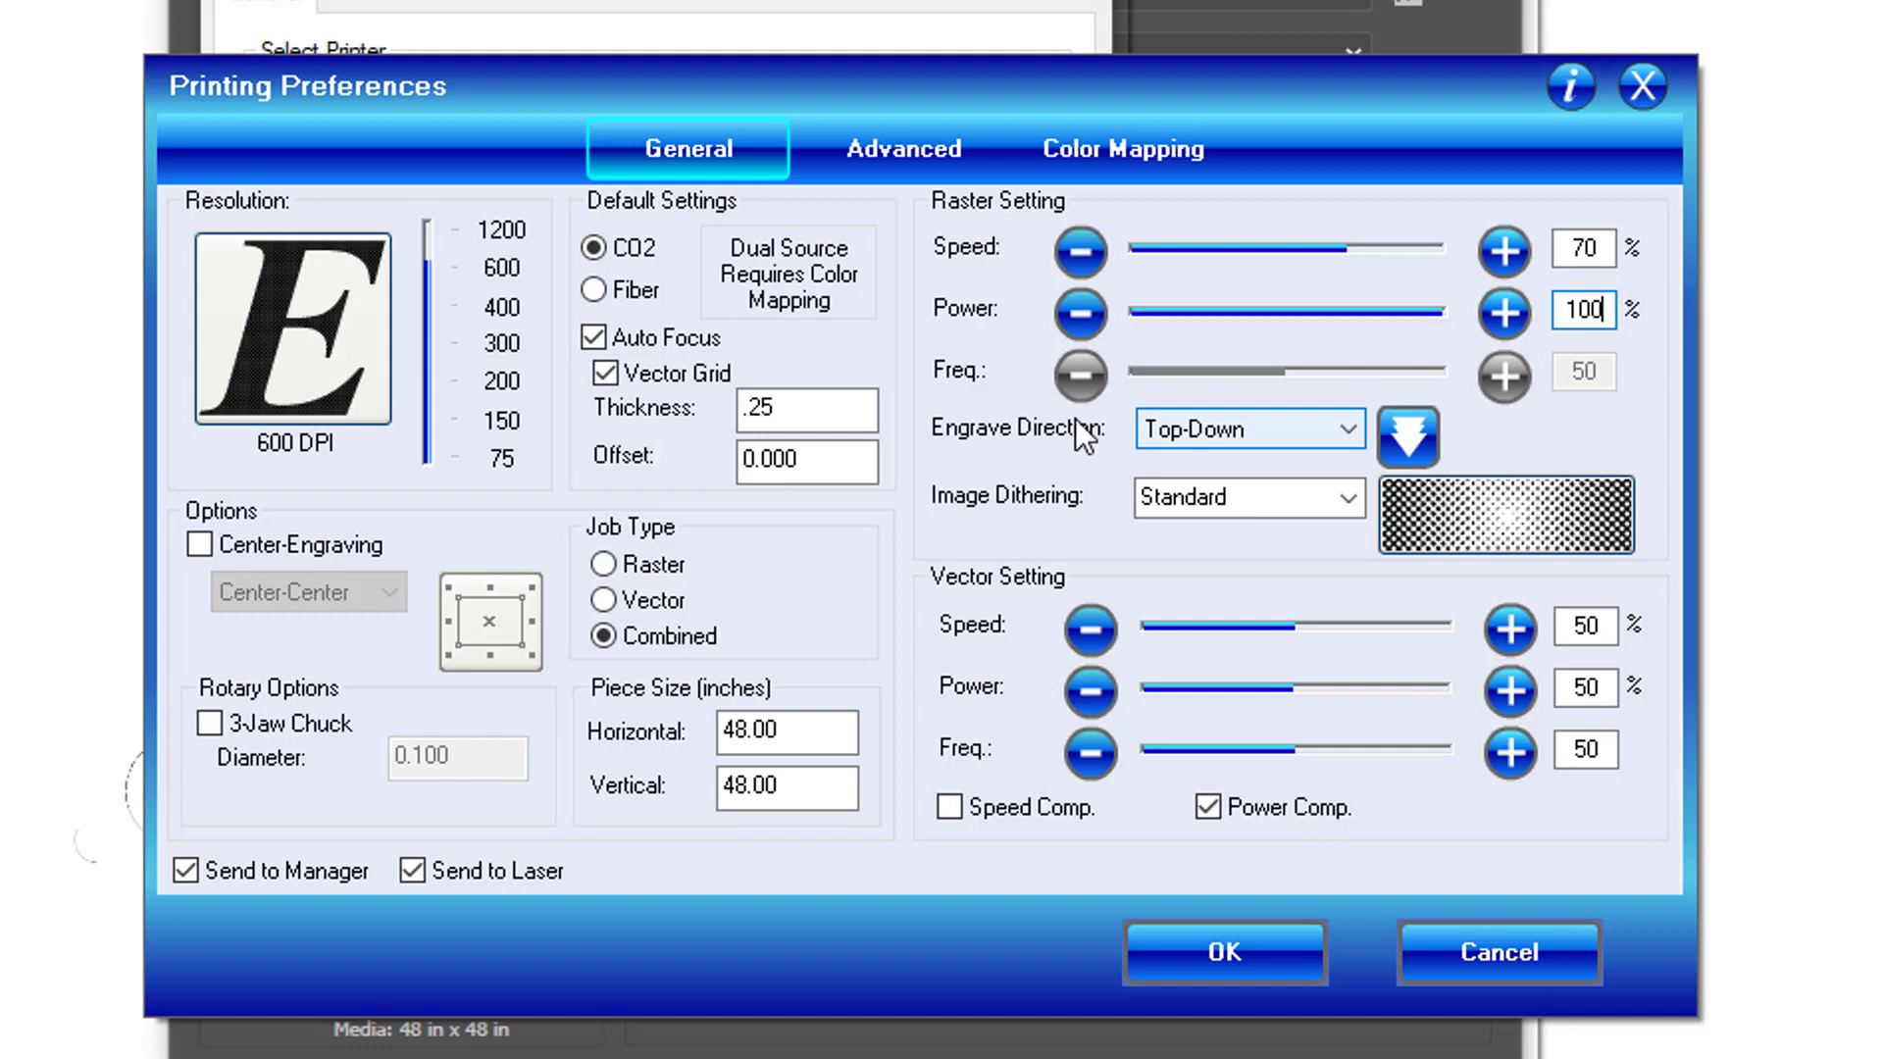
# Set engraving to Bottom-Up and vector cutting to 2% speed, 100% power, frequency 10
pyautogui.click(1409, 439)
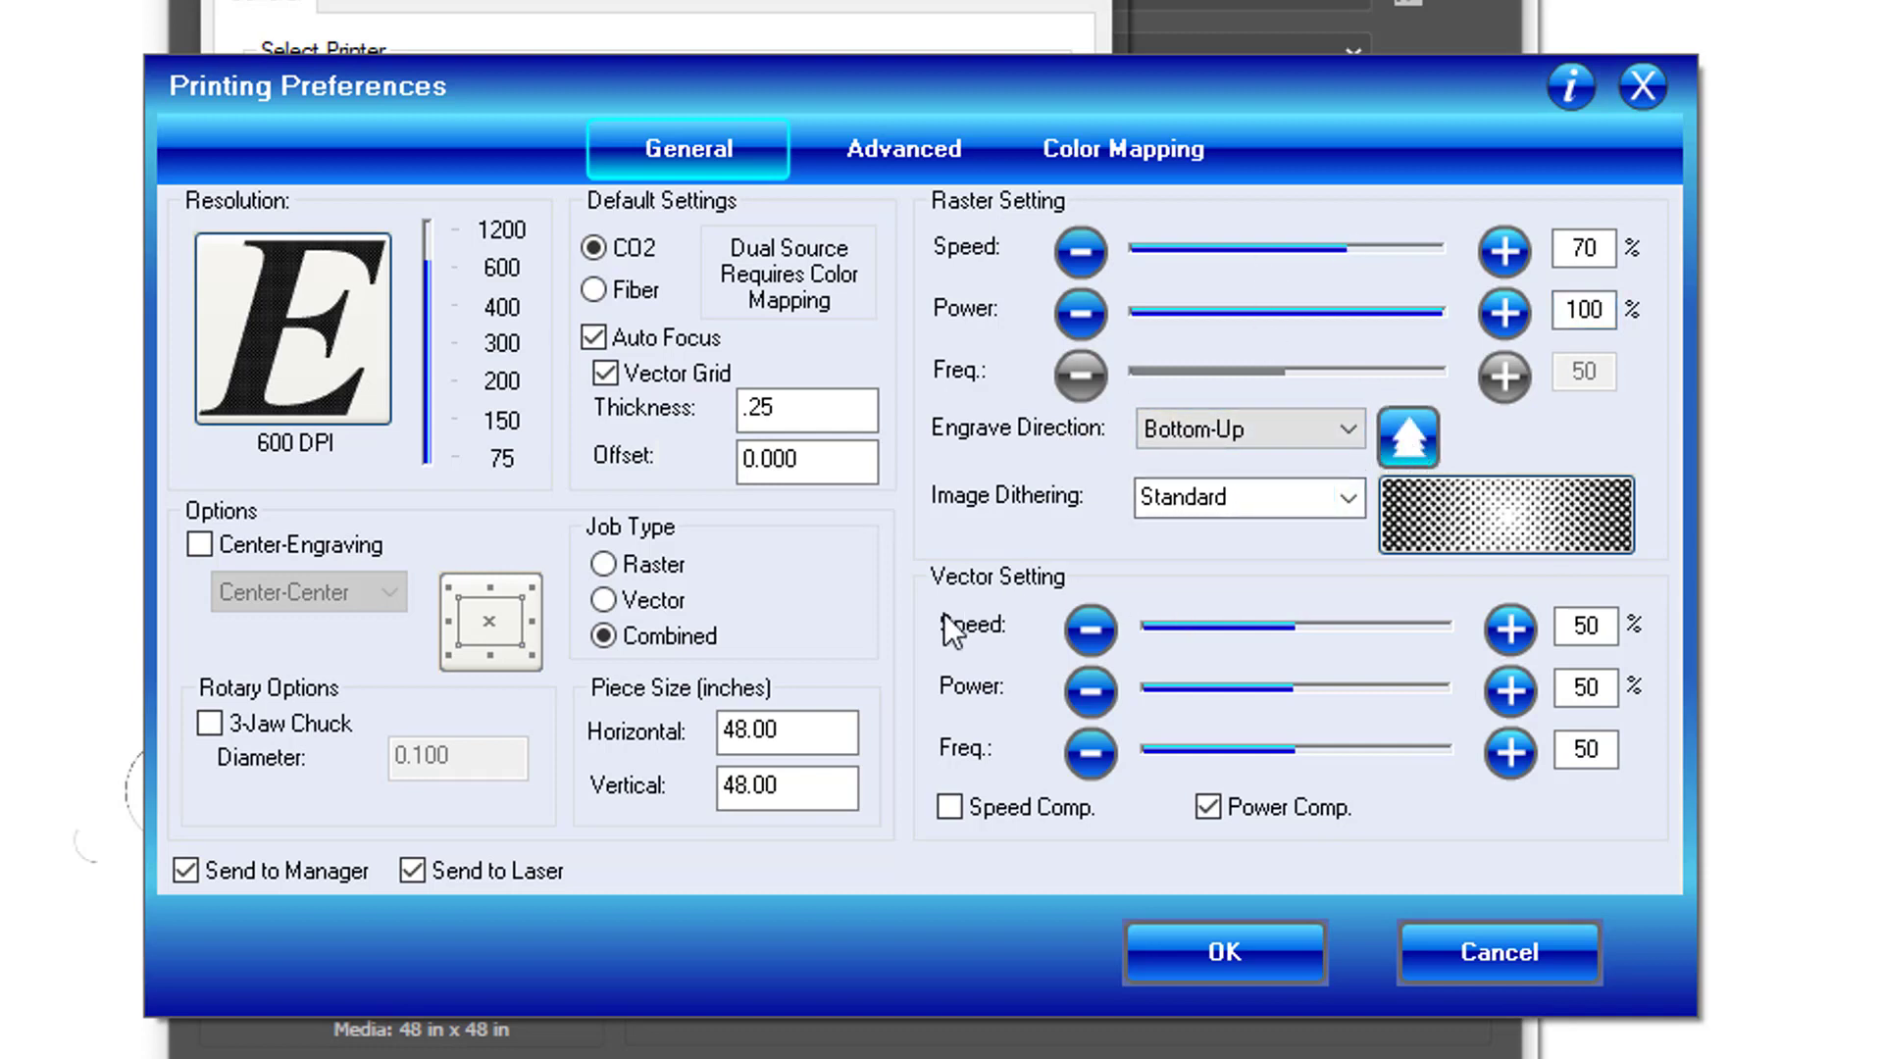
pyautogui.doubleClick(1585, 626)
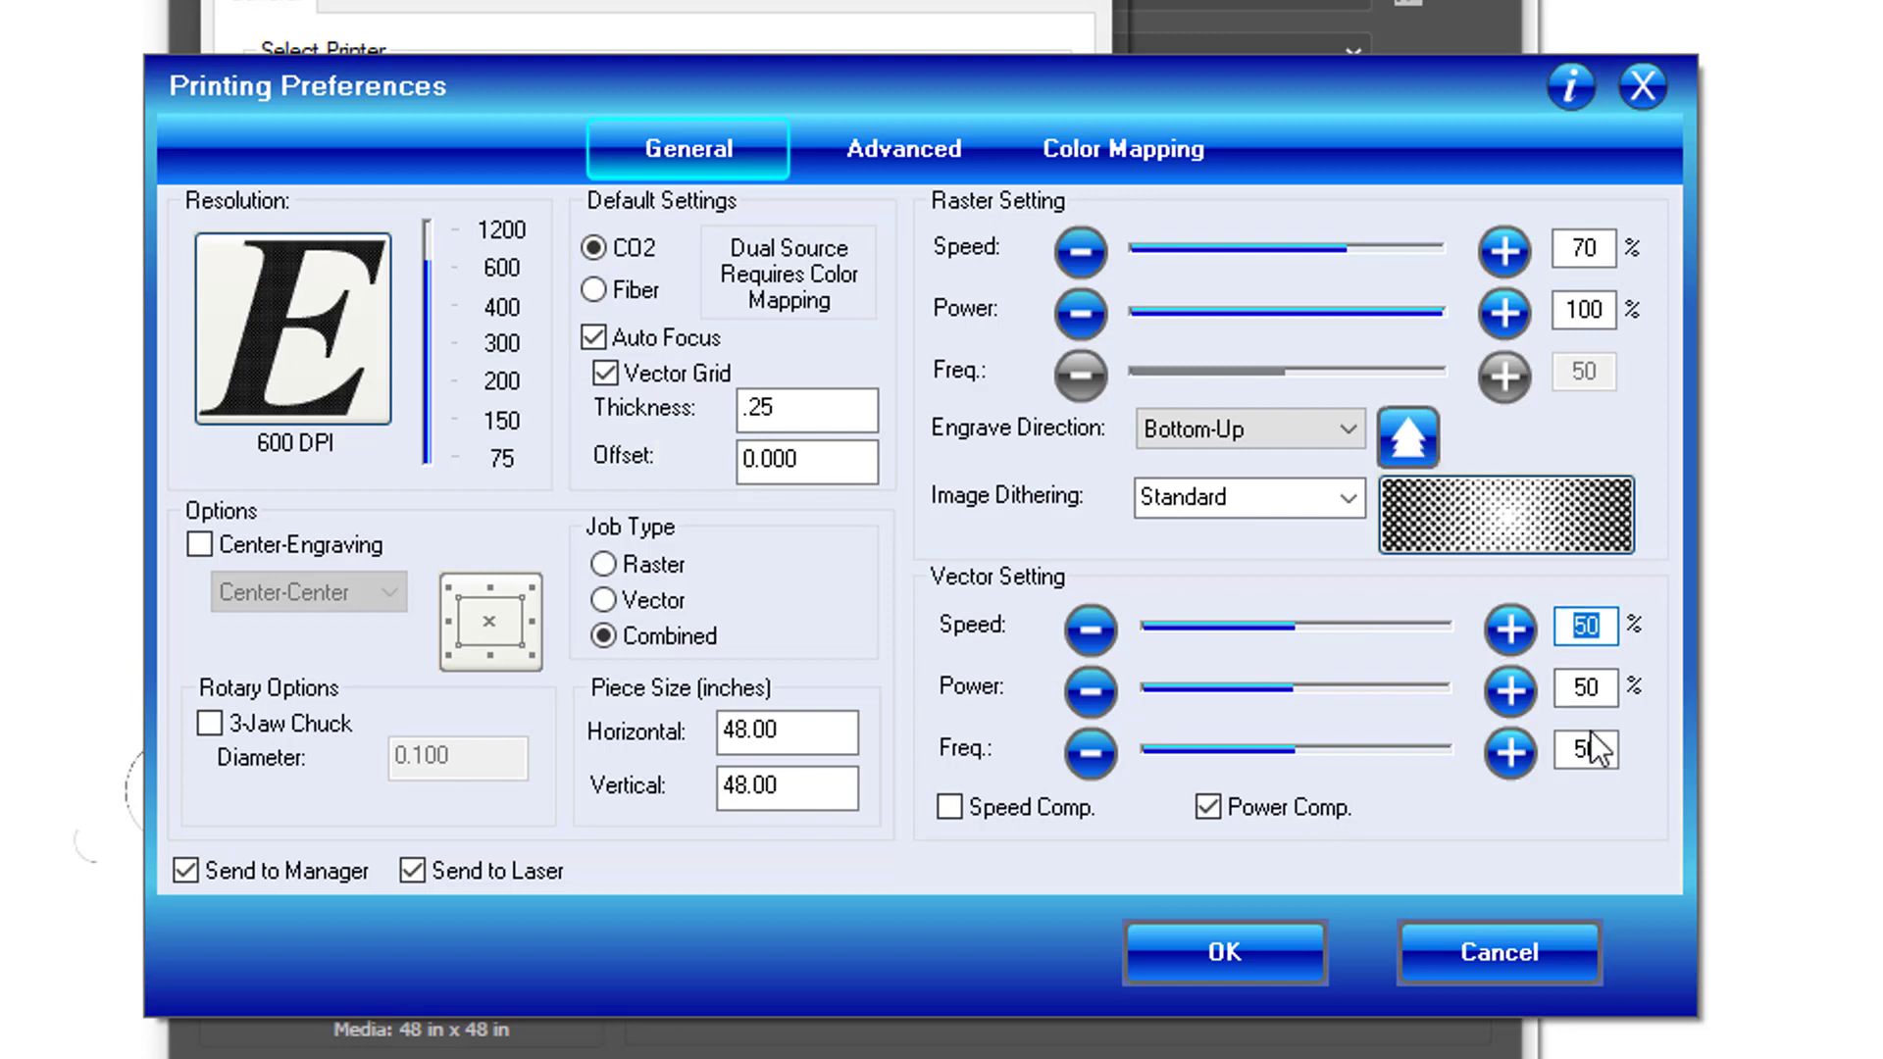
pyautogui.write('2')
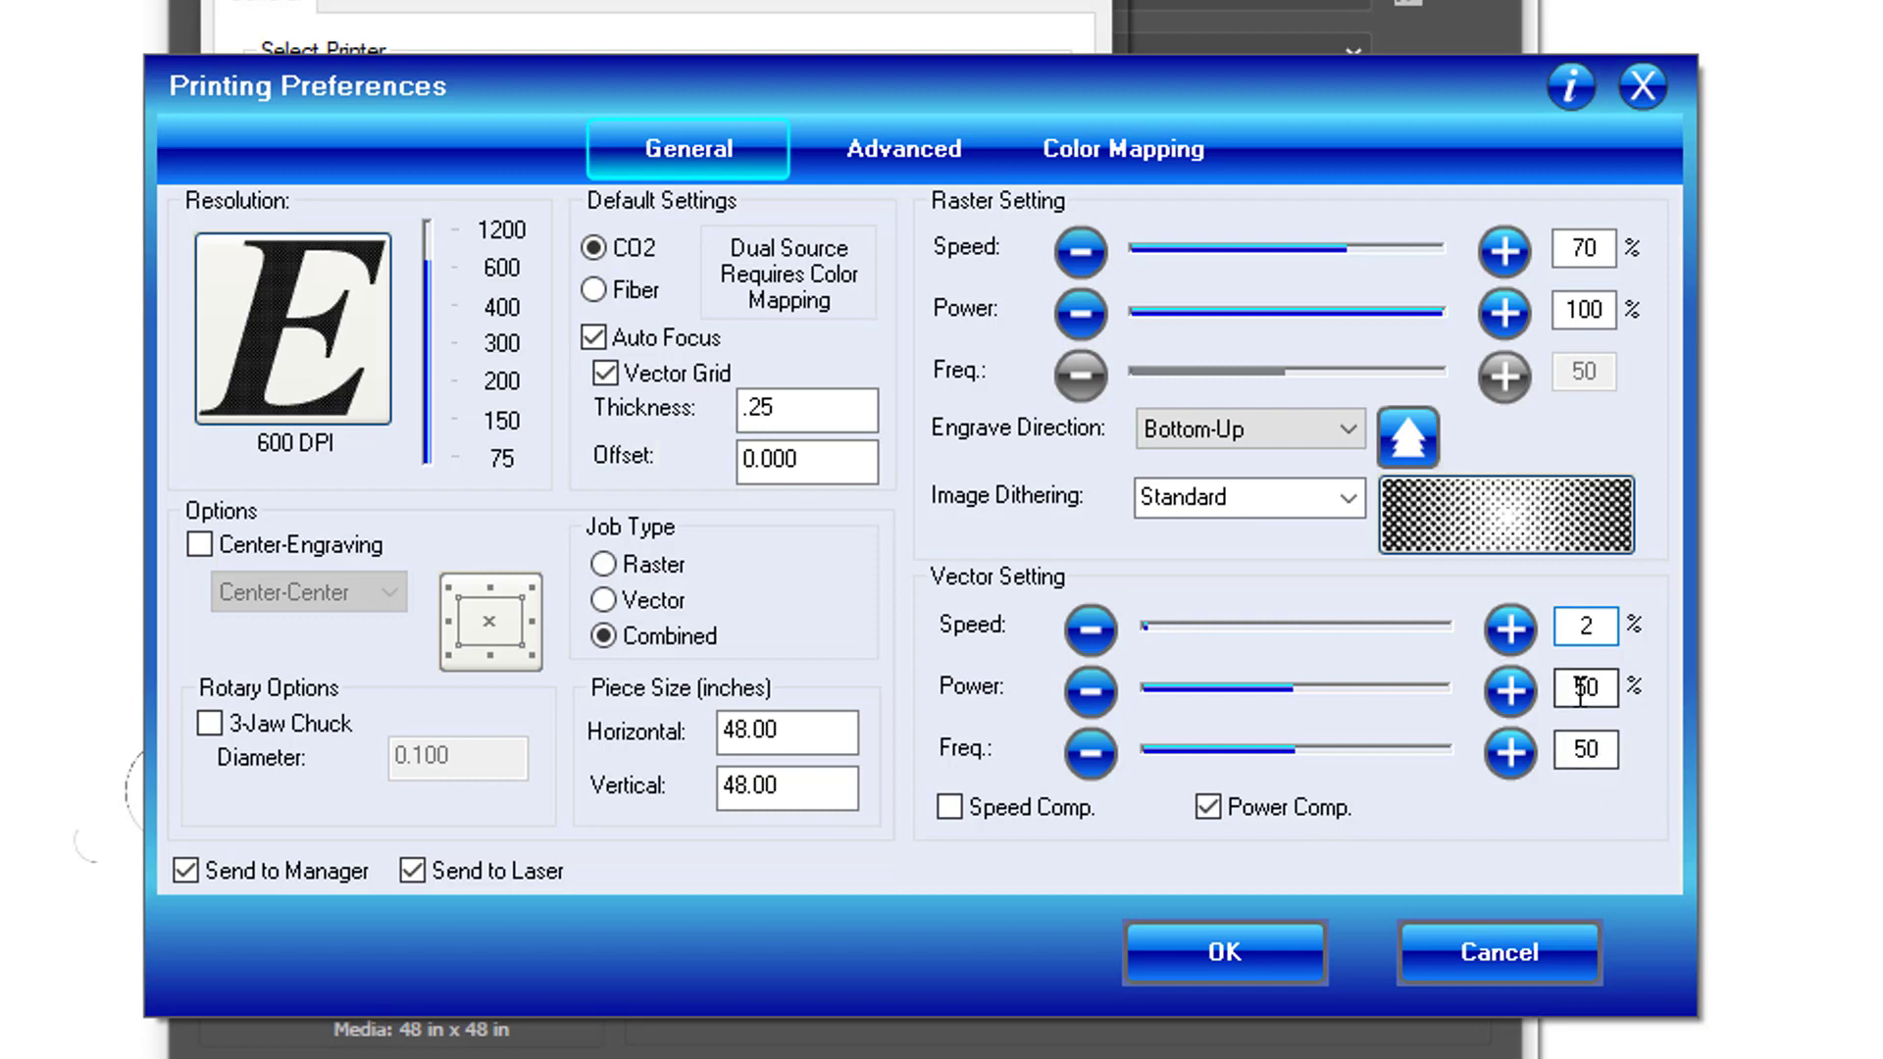
pyautogui.doubleClick(1581, 689)
pyautogui.write('100')
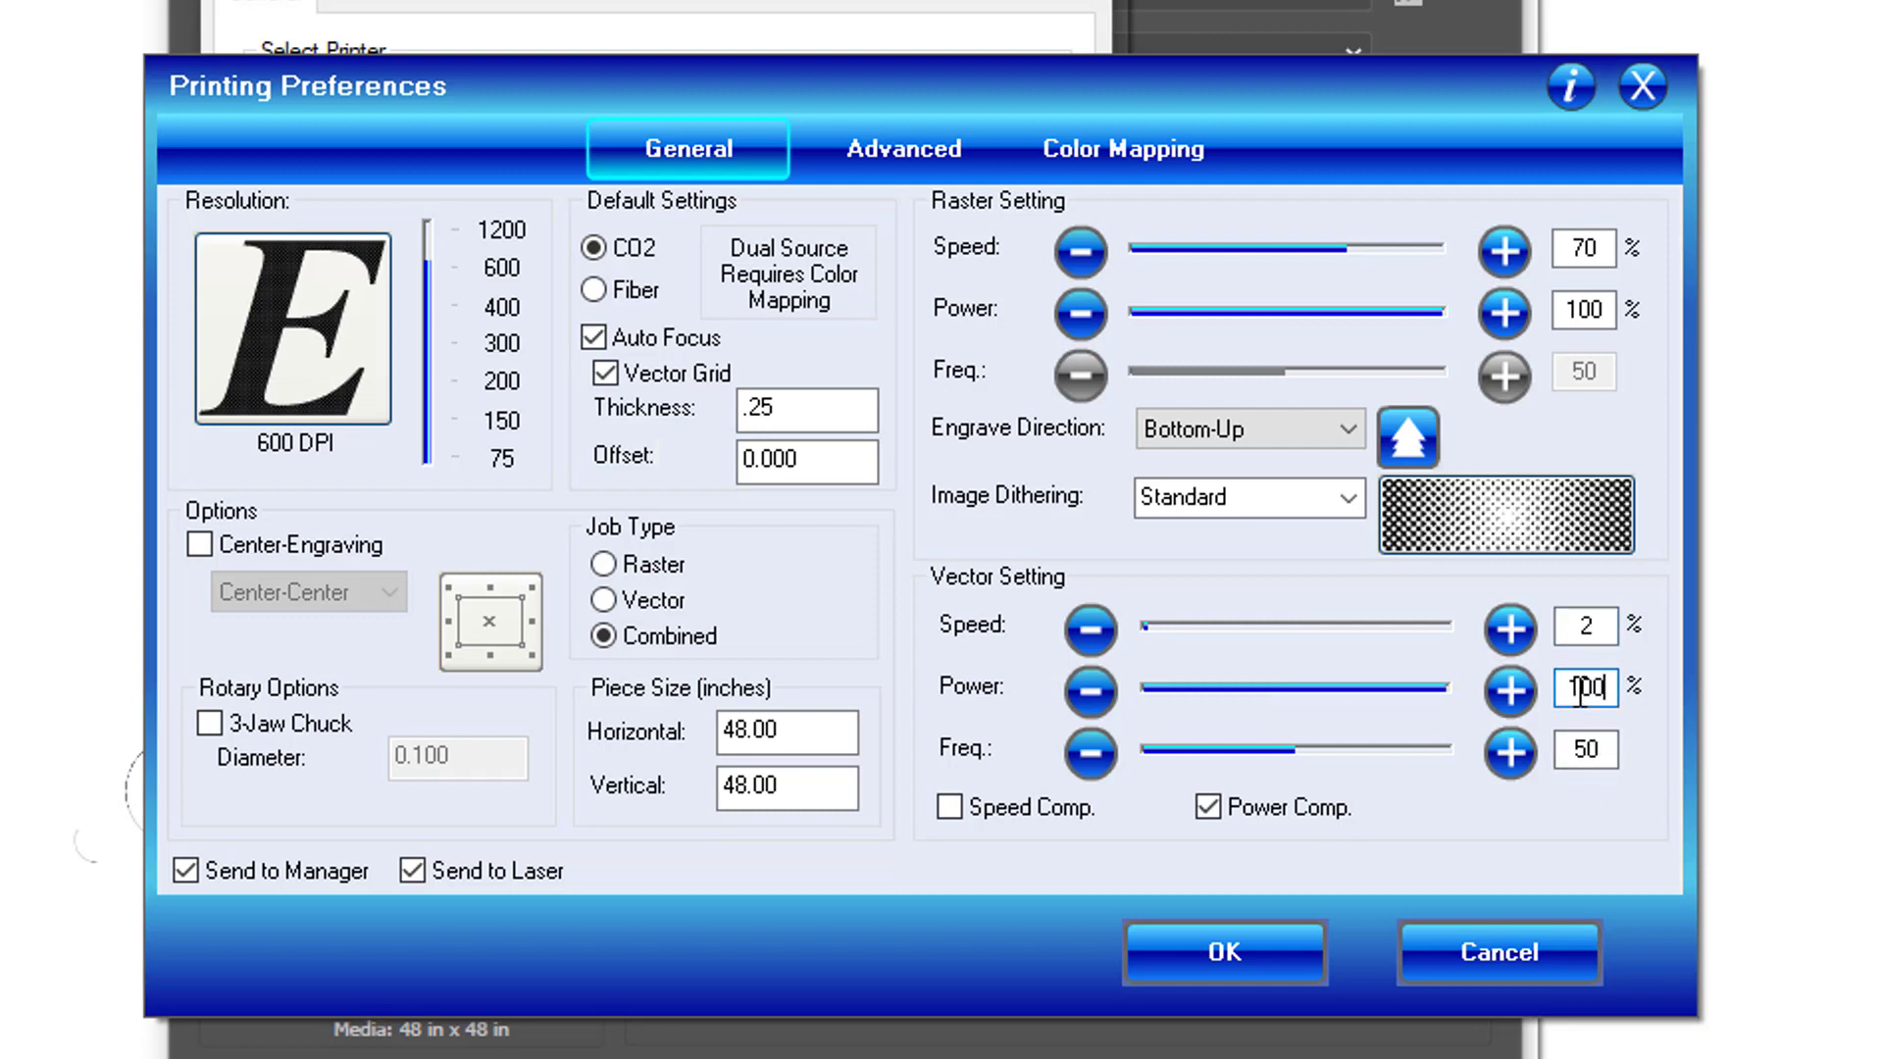
pyautogui.doubleClick(1588, 753)
pyautogui.write('10')
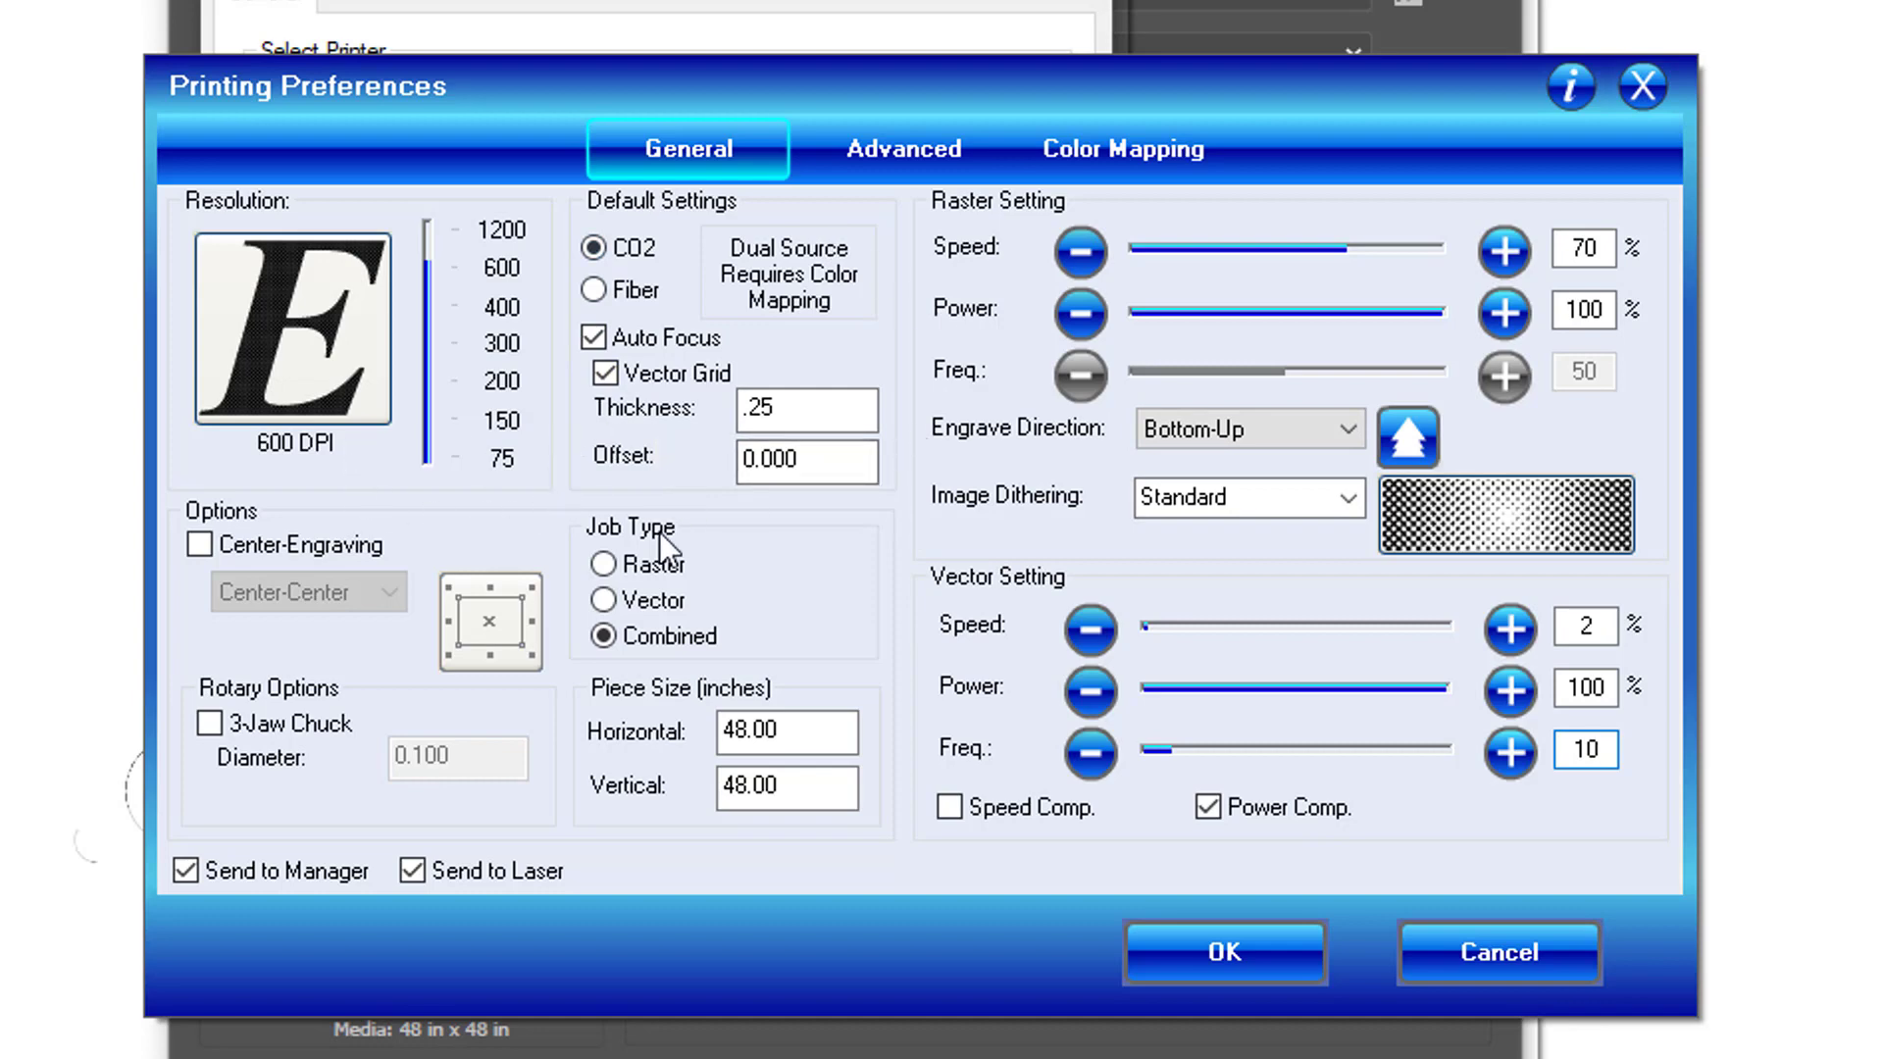
# Confirm the laser driver settings and return to Illustrator's Print dialog for KHS1164-LASER
pyautogui.click(1218, 943)
pyautogui.click(859, 699)
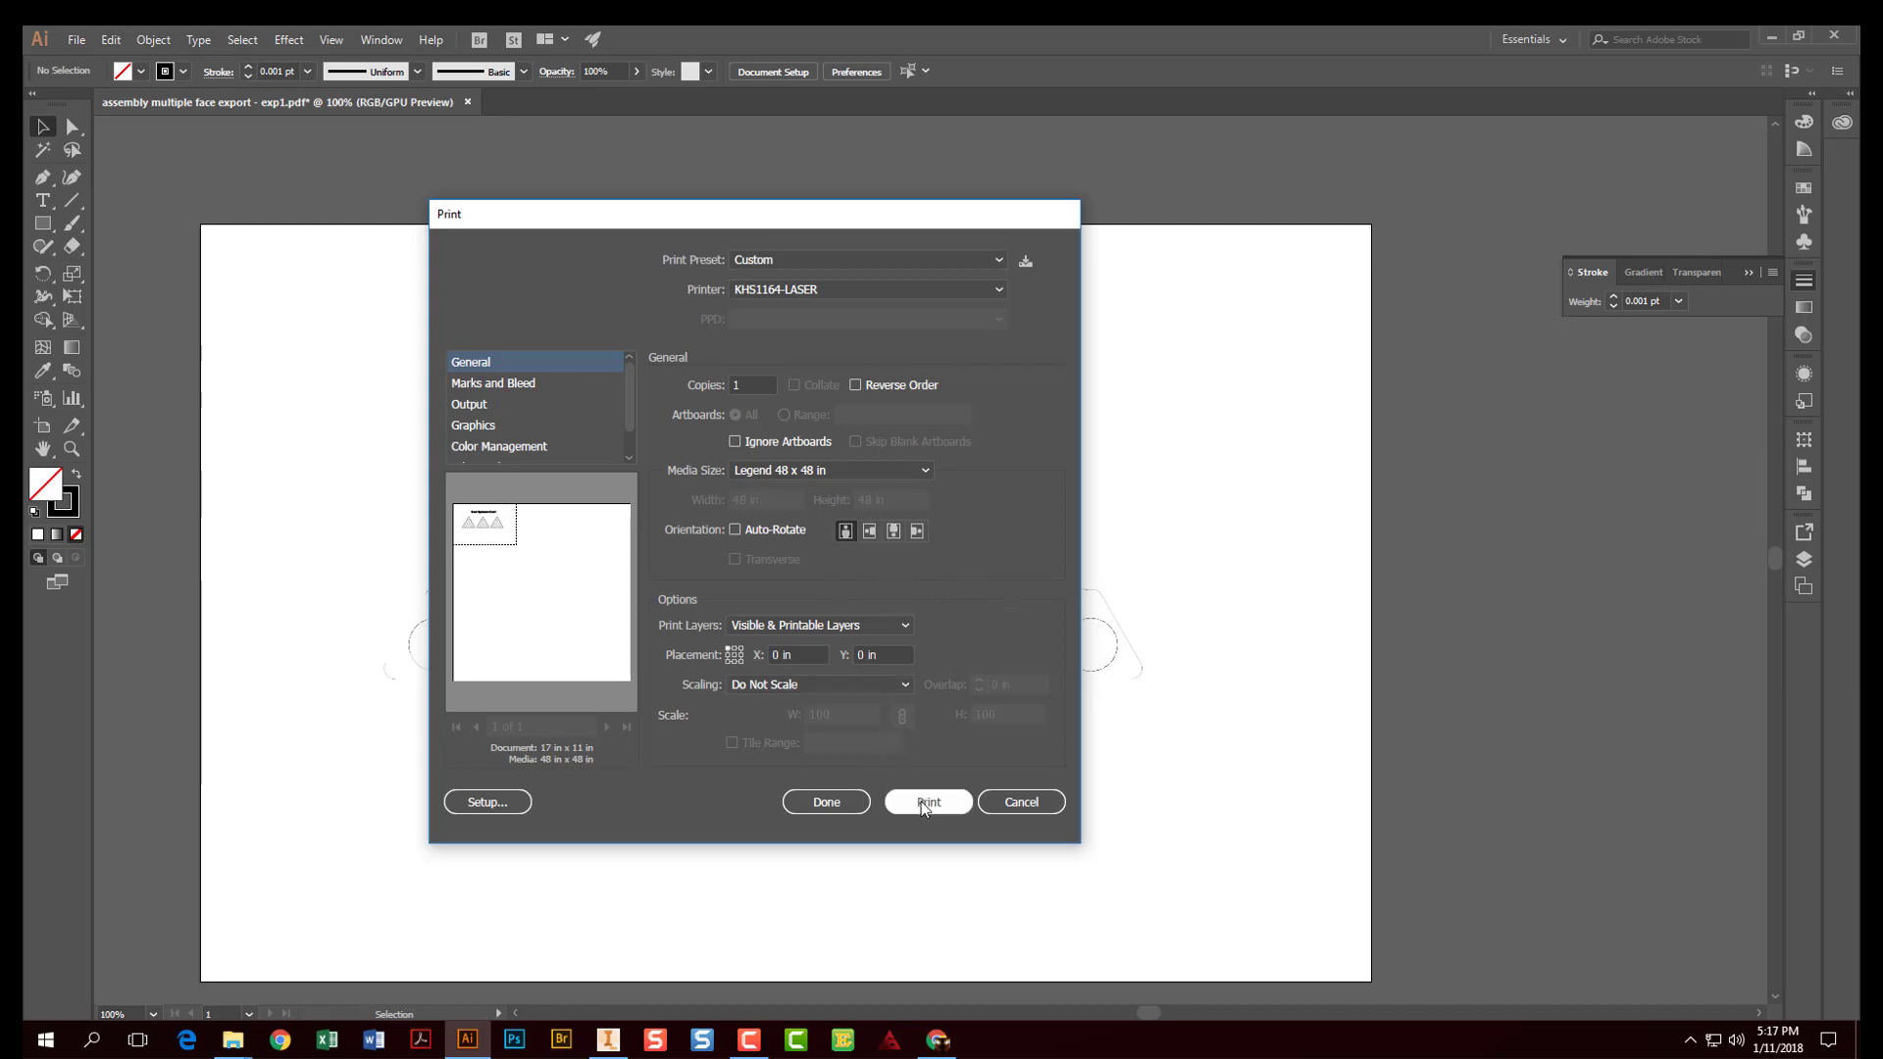
# Print the spinner drawing to the laser cutter
pyautogui.click(924, 804)
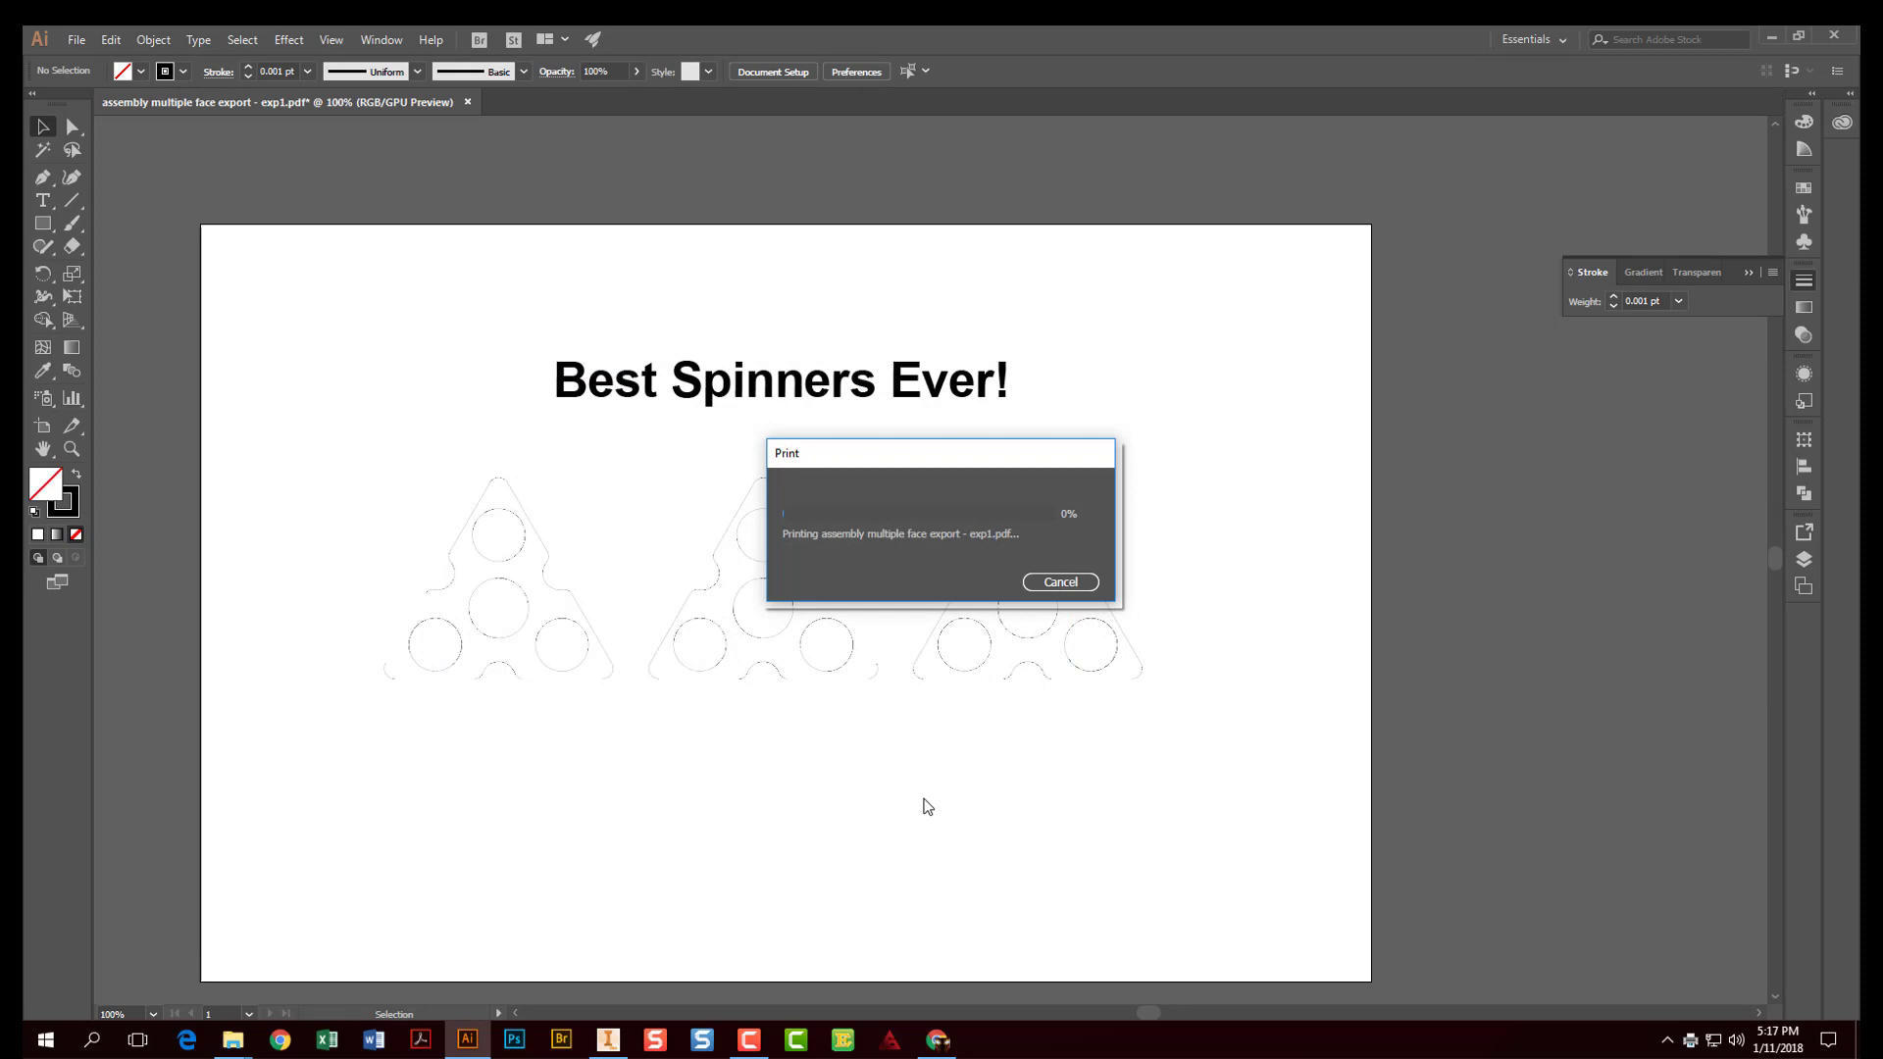